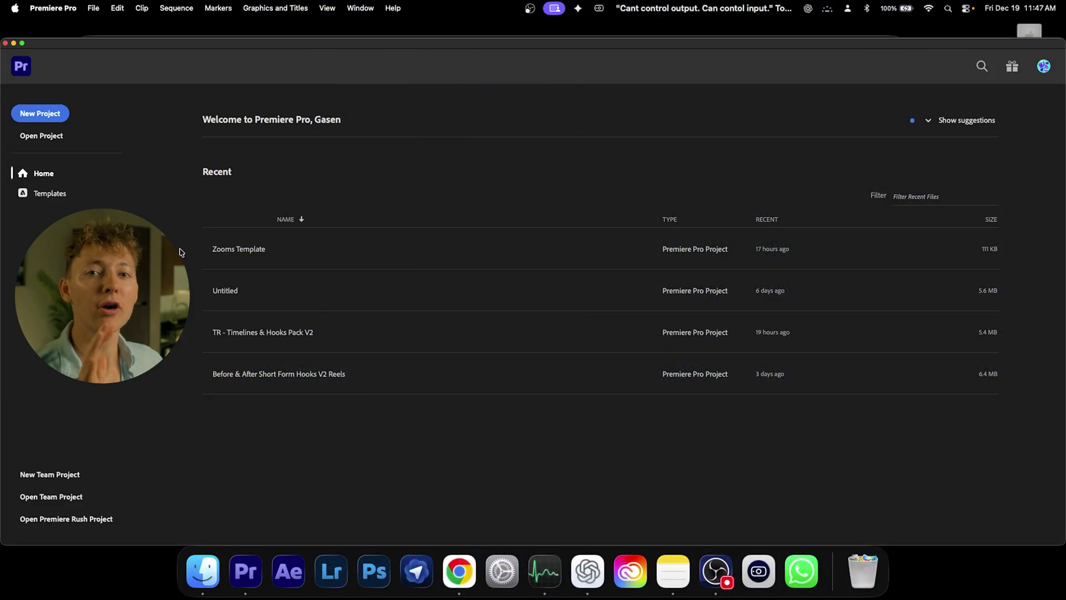
Step: Create the Real talk reel project from the TR - Short Form Editing Workflow template
click(54, 116)
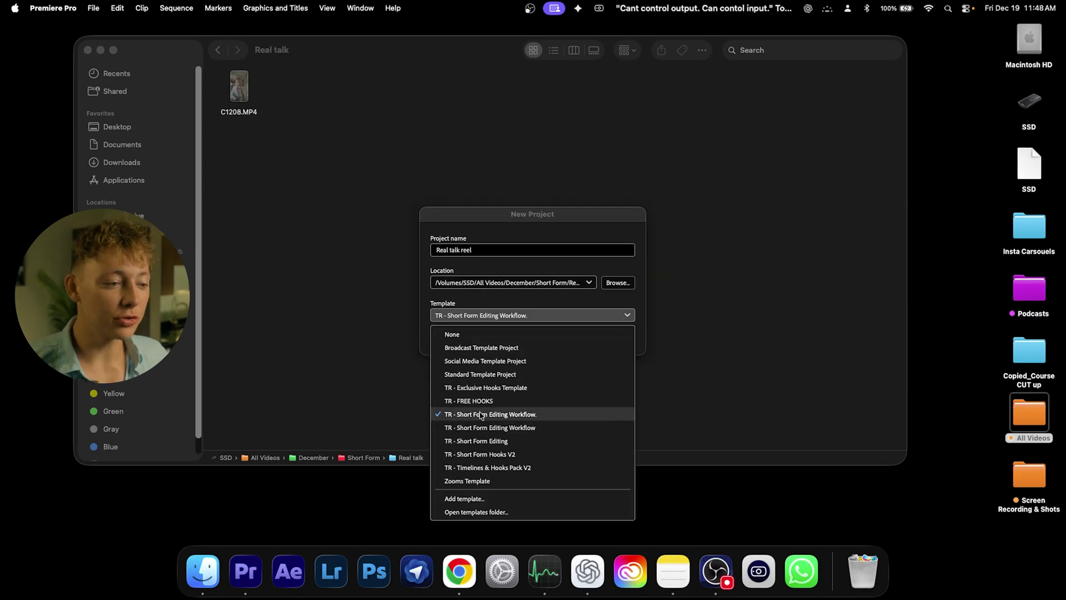
click(482, 414)
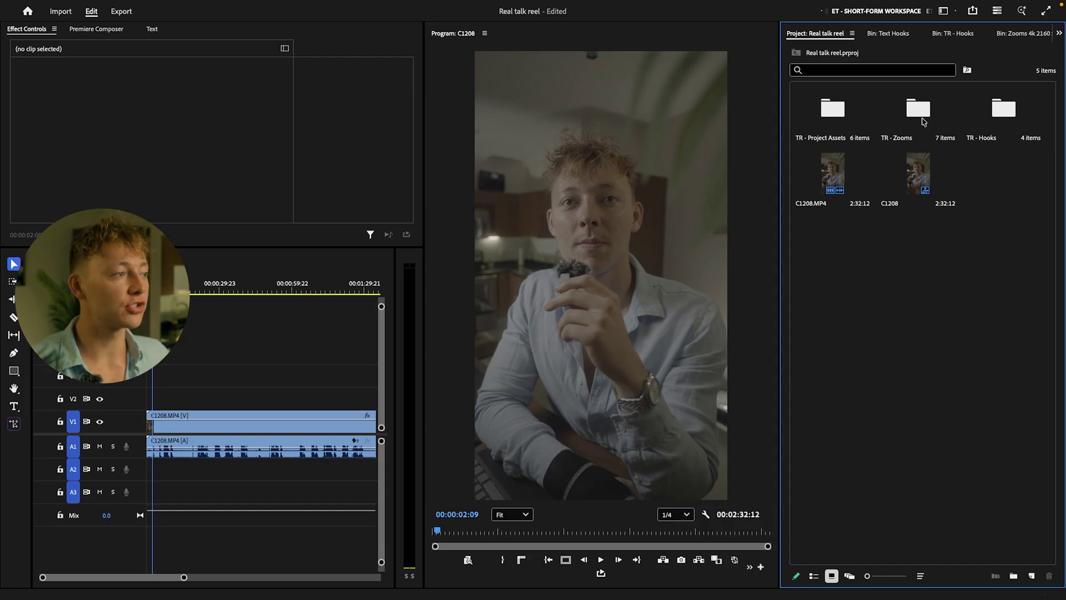
Step: Browse the TR - Project Assets bin, adding and then undoing a trial empty bin
double_click(833, 111)
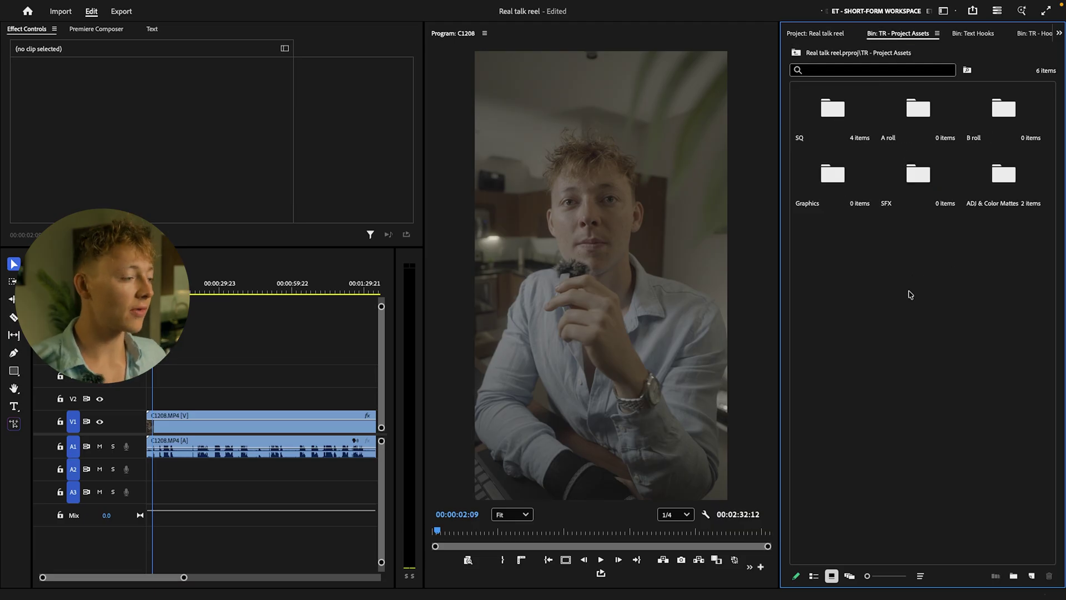
click(1014, 575)
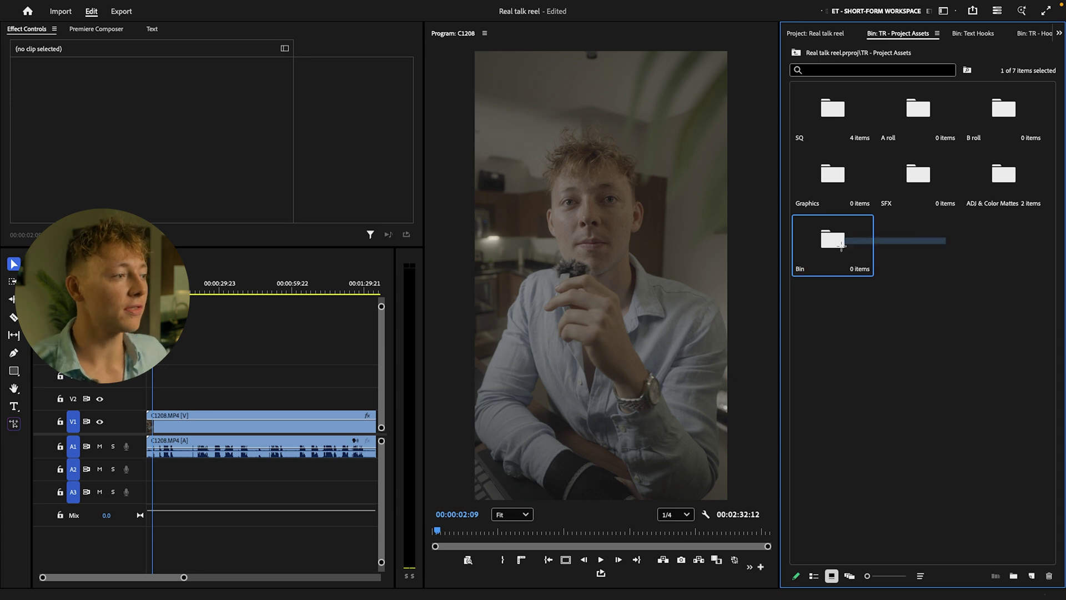
key(ctrl+z)
click(796, 52)
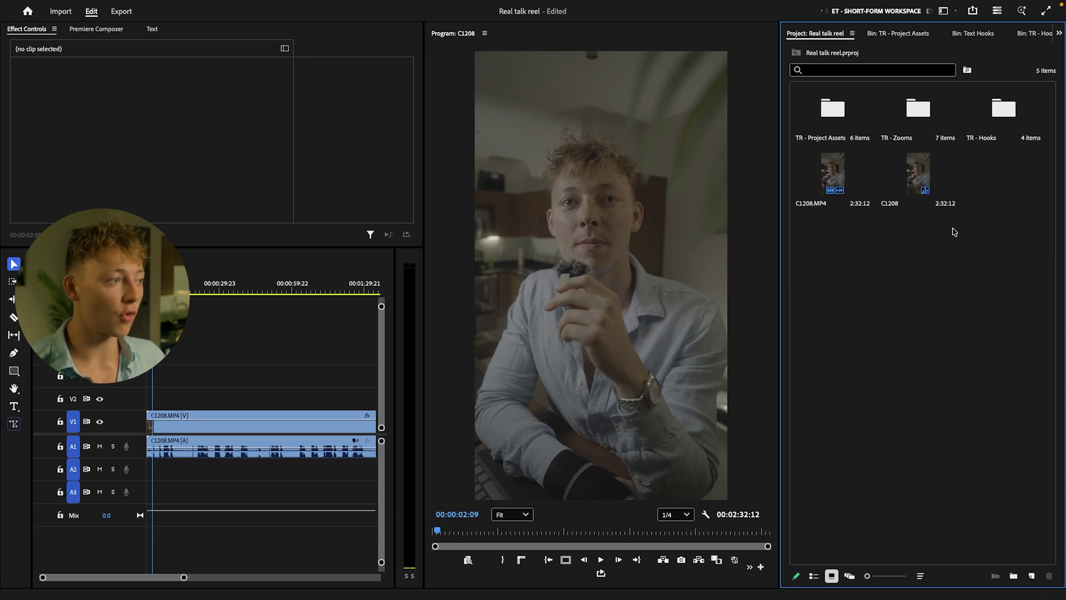
Step: Preview the Slow Zoom preset from Zooms HD 1080 x 1920 on V2, then undo it
double_click(918, 108)
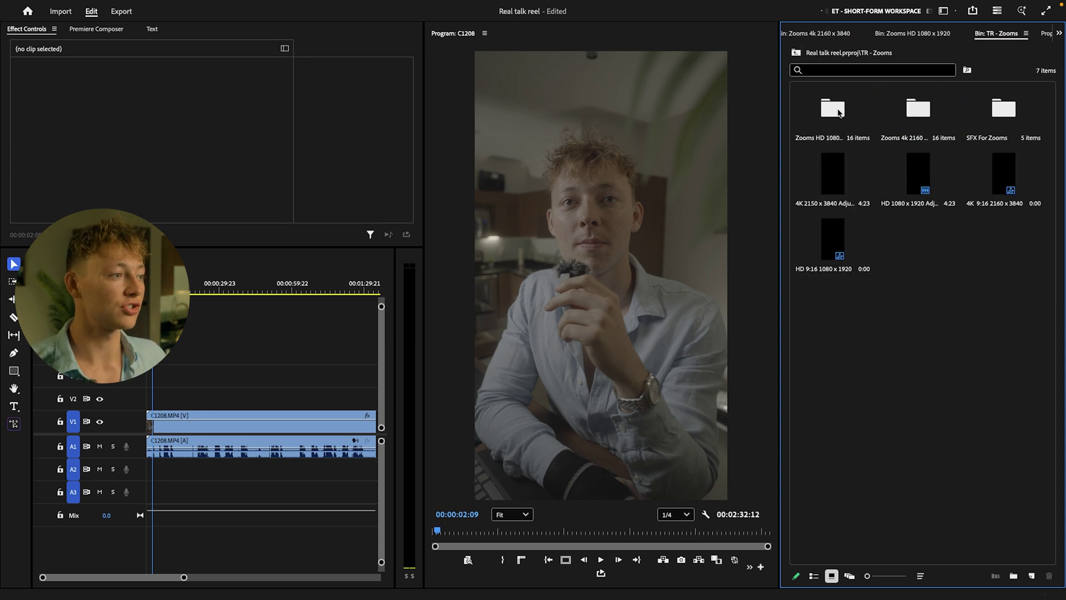
double_click(833, 109)
drag(833, 183, 169, 395)
key(equal)
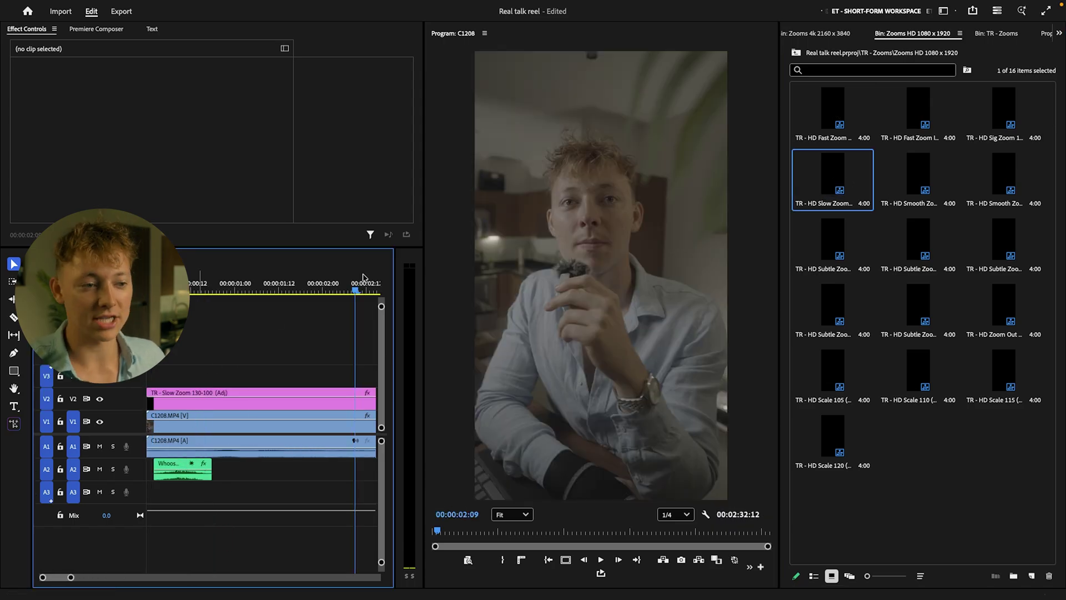
key(Home)
key(space)
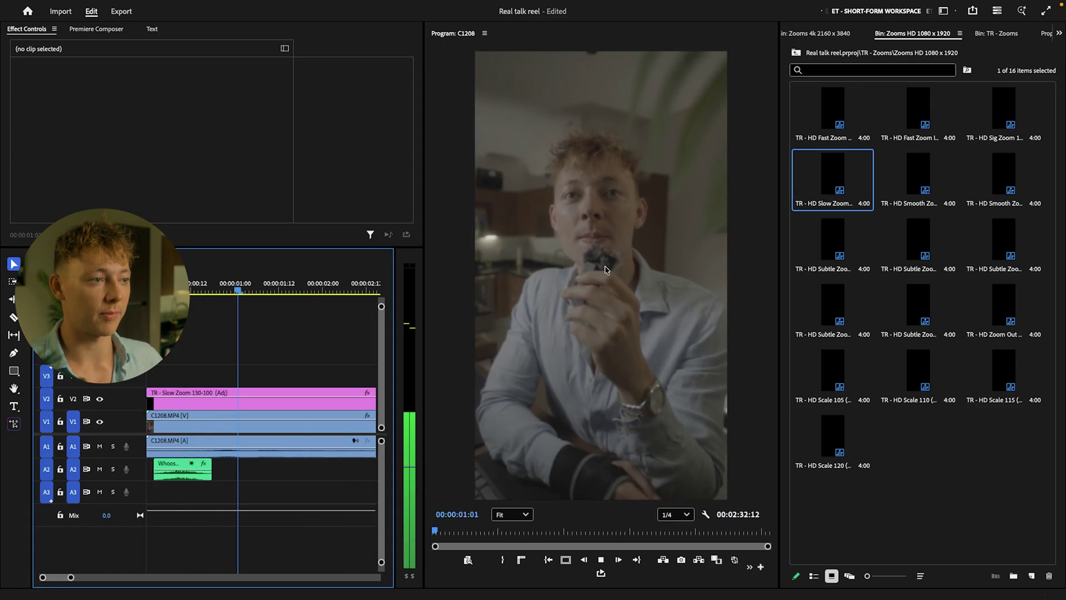
key(space)
key(ctrl+z)
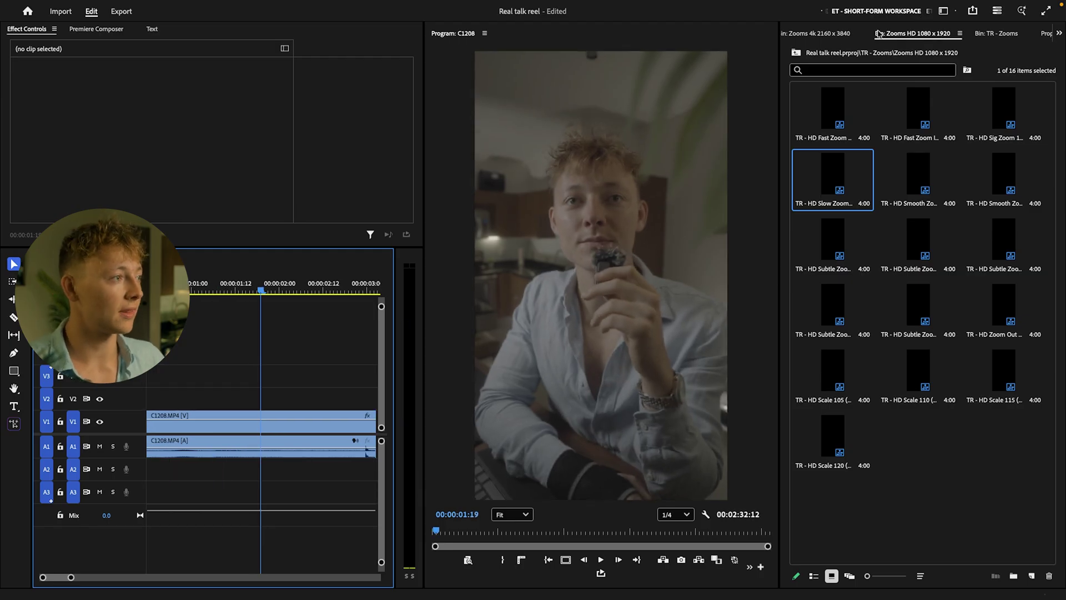
click(989, 34)
Step: Open TR - Hooks > Text Hooks and enlarge the hook thumbnails
click(840, 34)
click(788, 34)
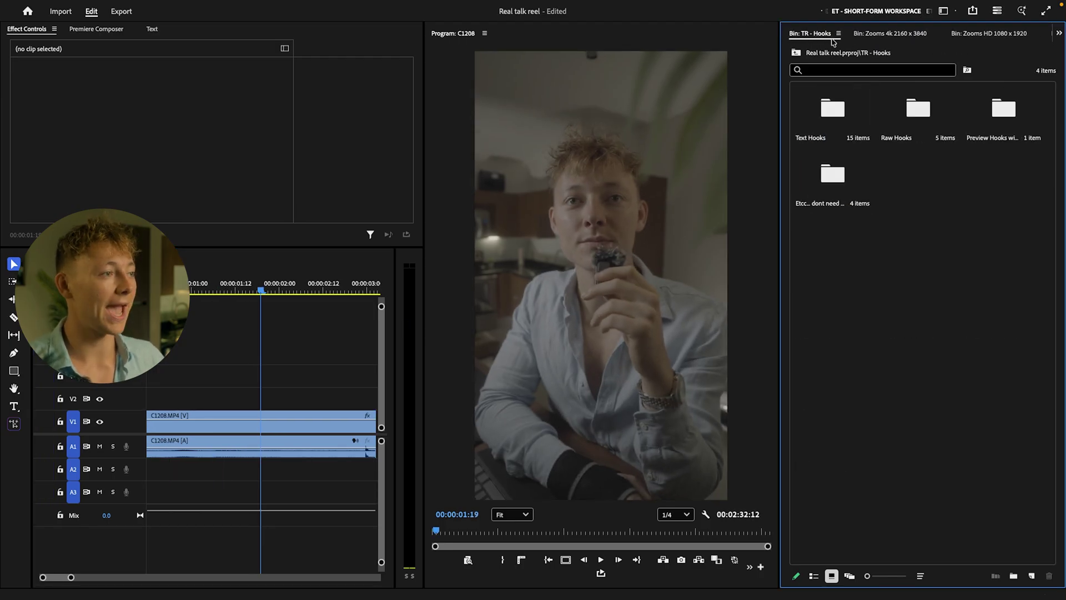
double_click(845, 116)
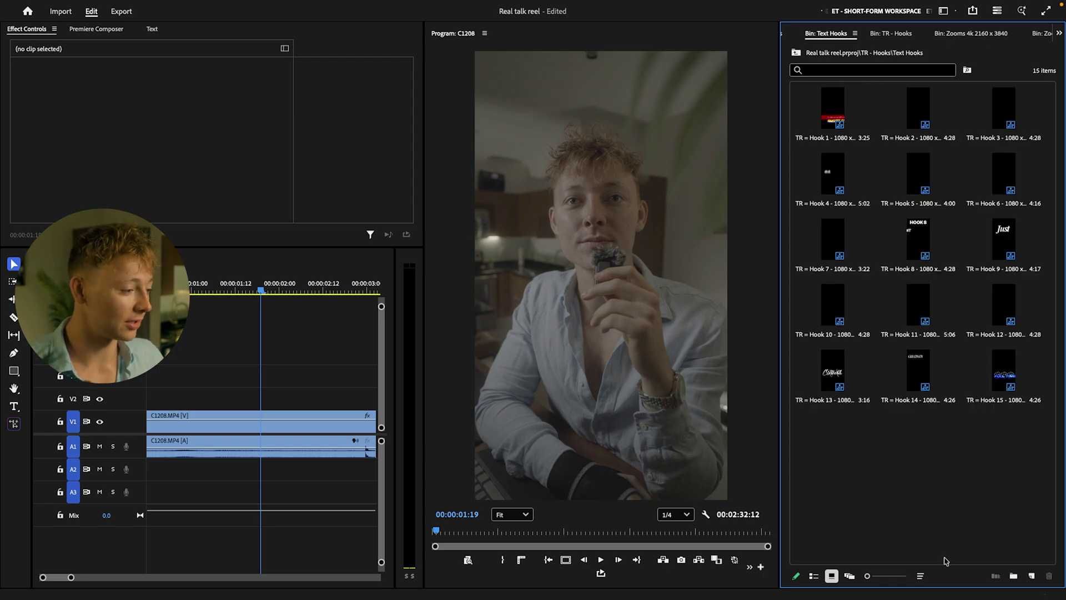
drag(867, 575, 902, 575)
scroll(899, 274, up, 1)
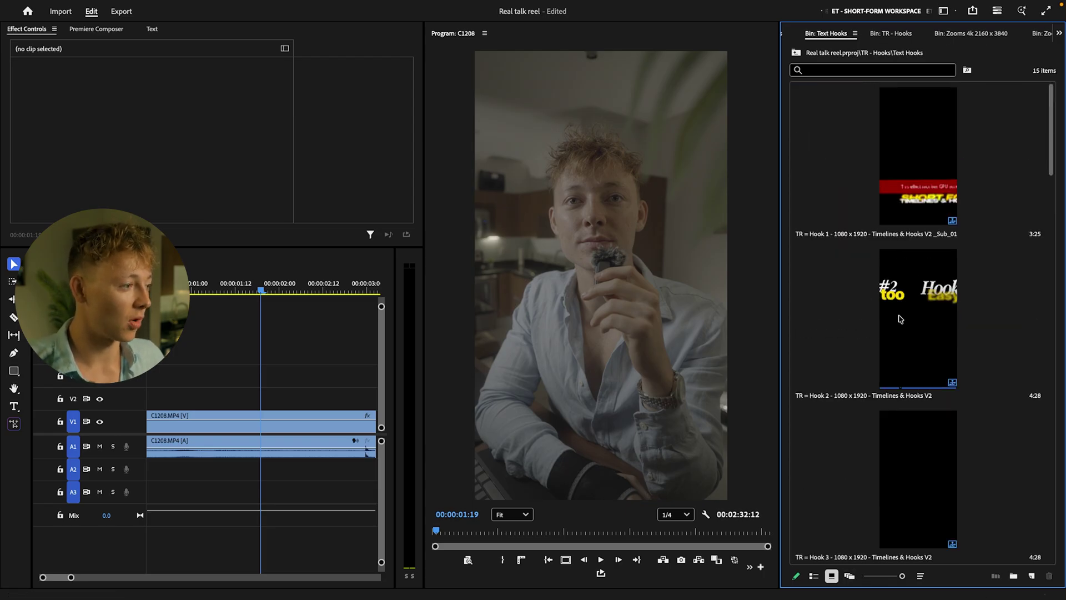
Step: Add Hook 1 to the timeline and play it from the start
drag(905, 187, 162, 400)
key(Home)
key(minus)
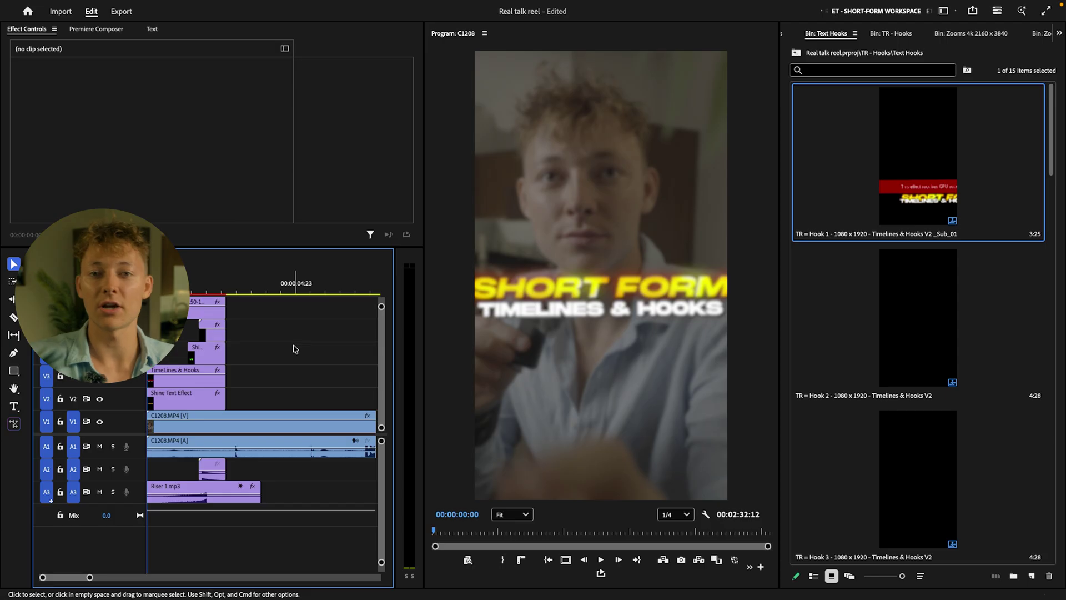
key(space)
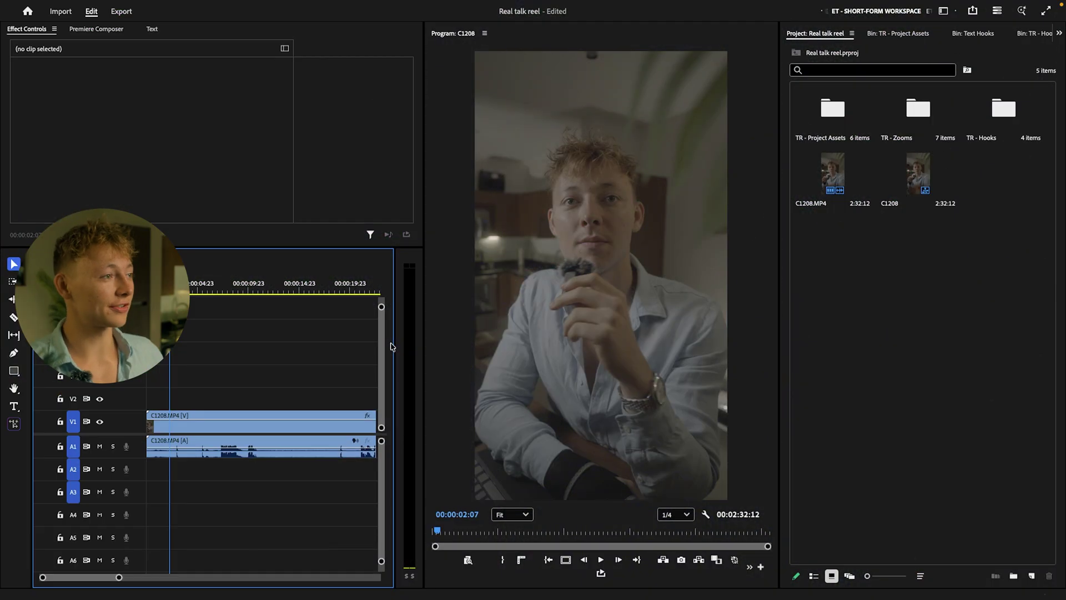
Step: Select both C1208 clips and browse the TR - Project Assets and TR - Hooks bins
key(ctrl+a)
key(backslash)
click(977, 298)
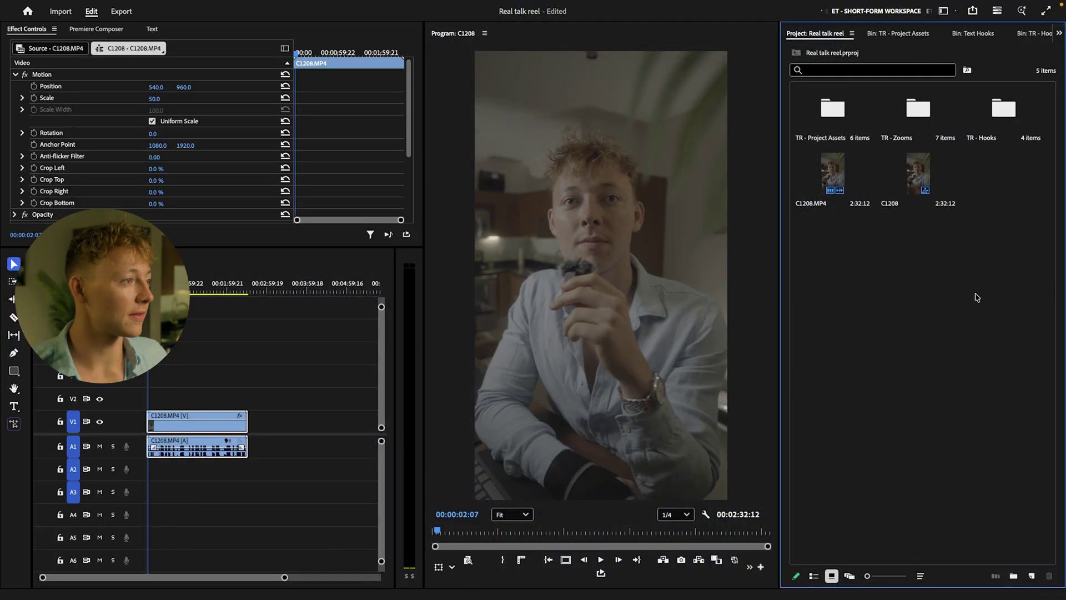
click(907, 34)
click(1034, 33)
click(1059, 33)
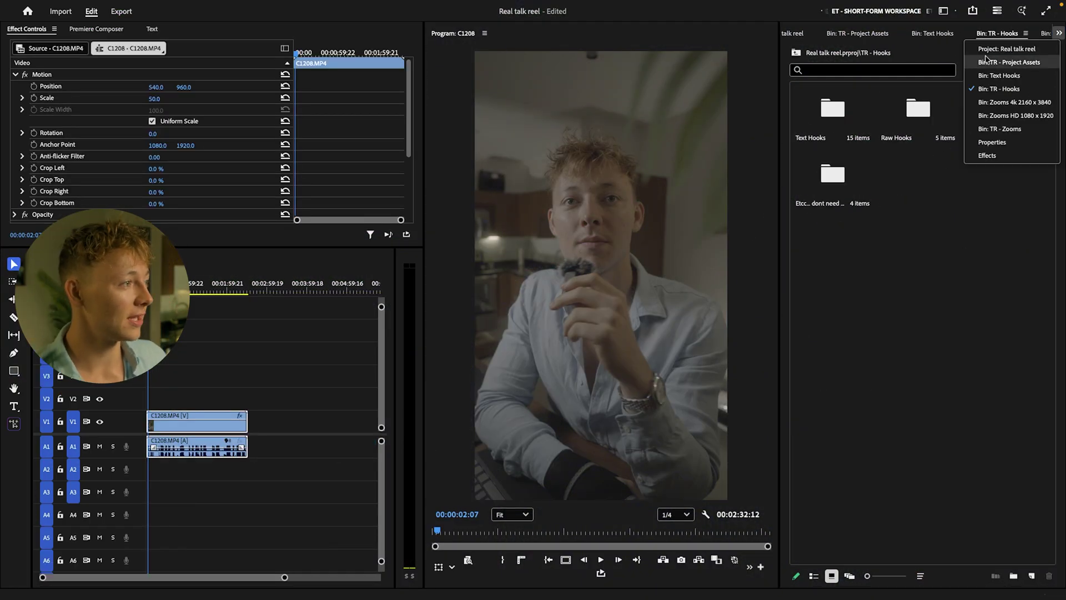
Step: Open the Lumetri Color panel for C1208 from the Window menu
click(991, 142)
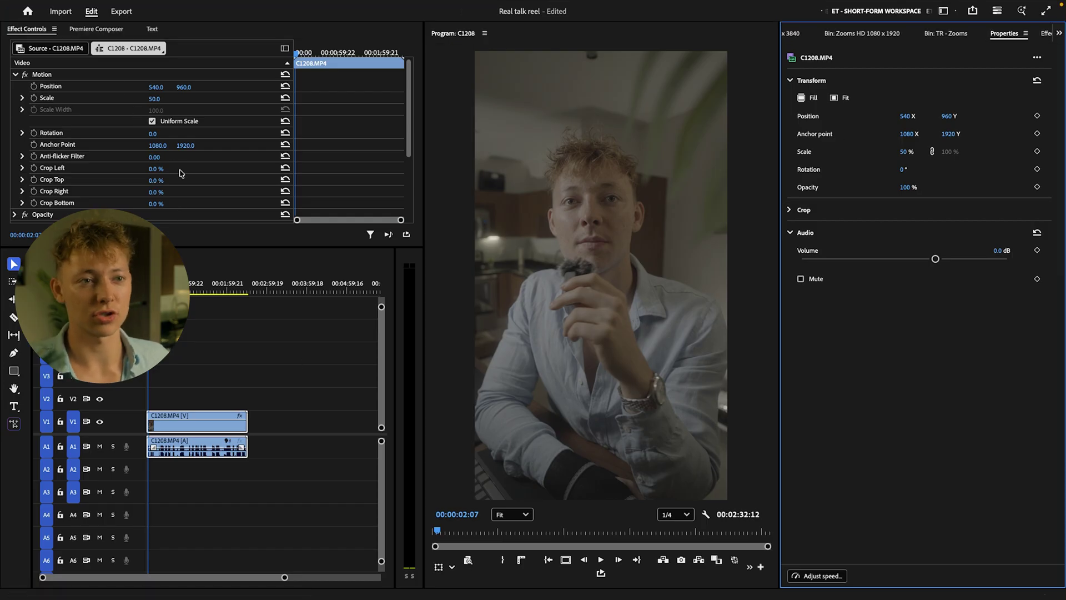
click(103, 29)
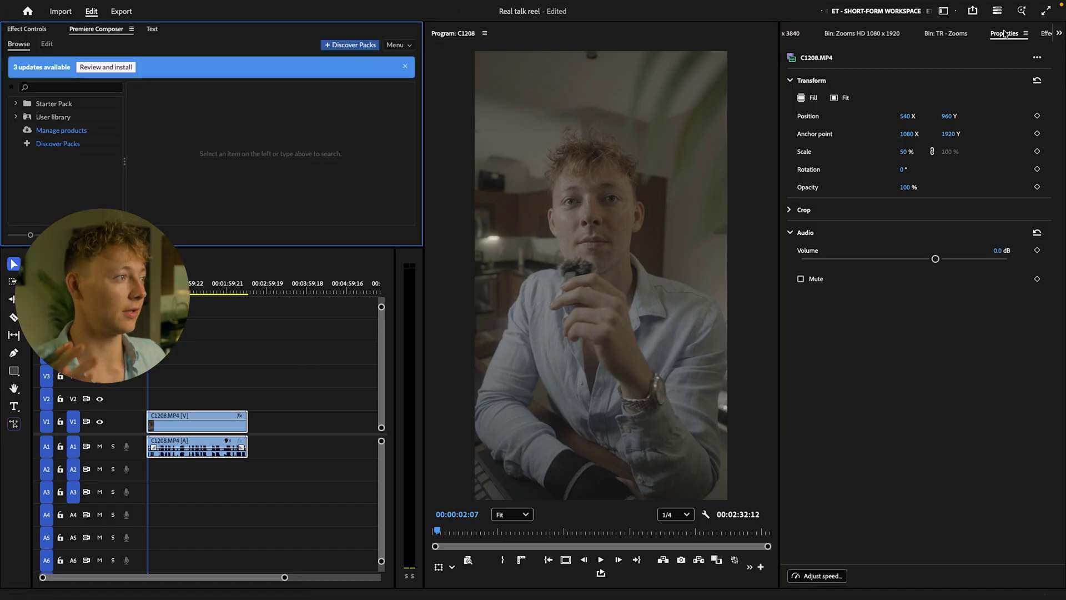
click(1039, 34)
click(1059, 32)
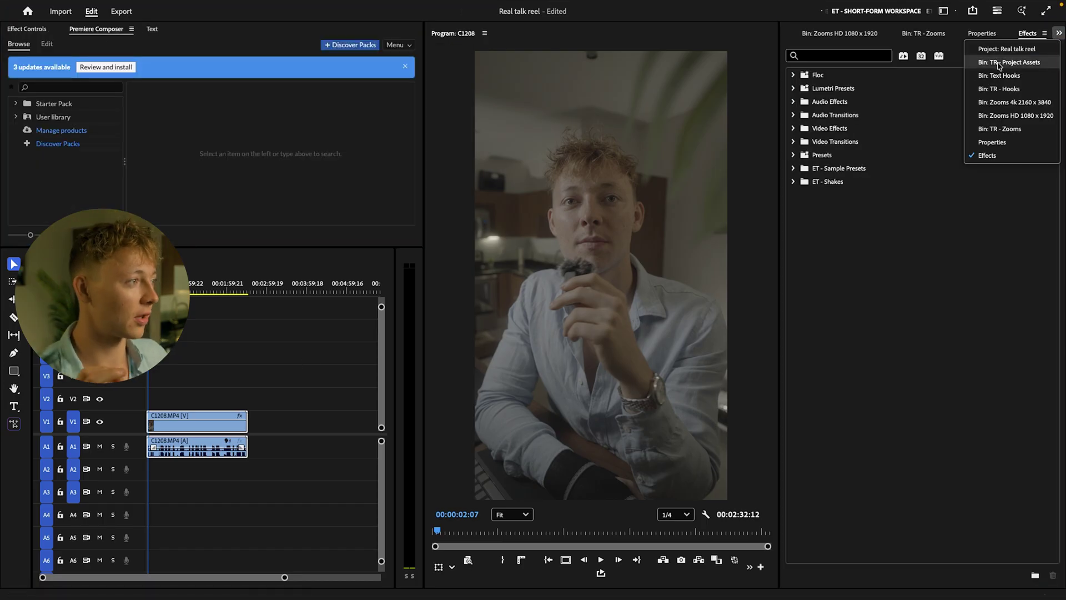
click(978, 214)
click(361, 8)
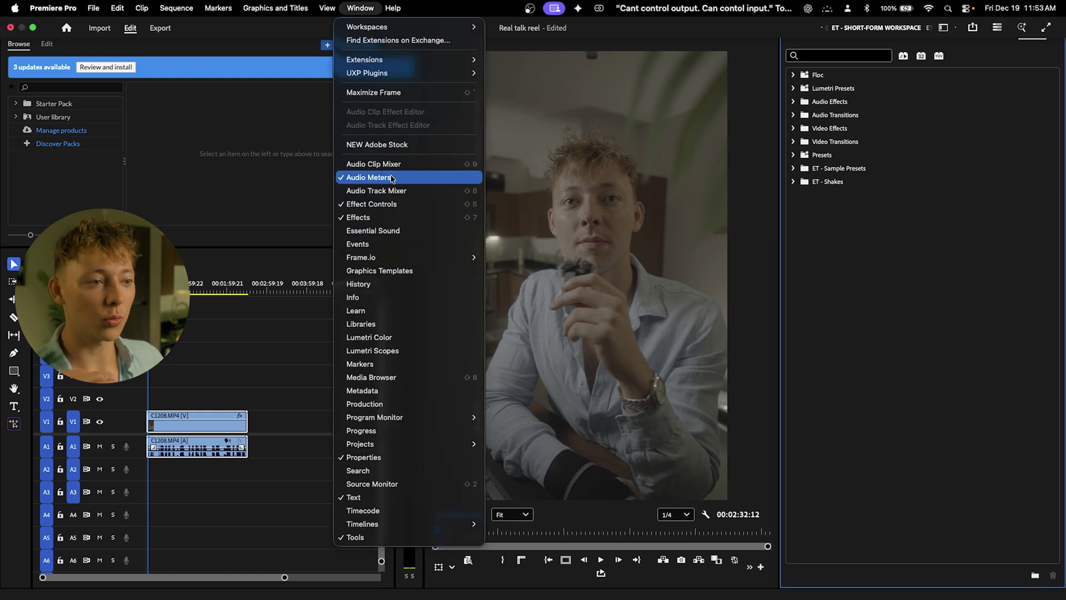
click(377, 341)
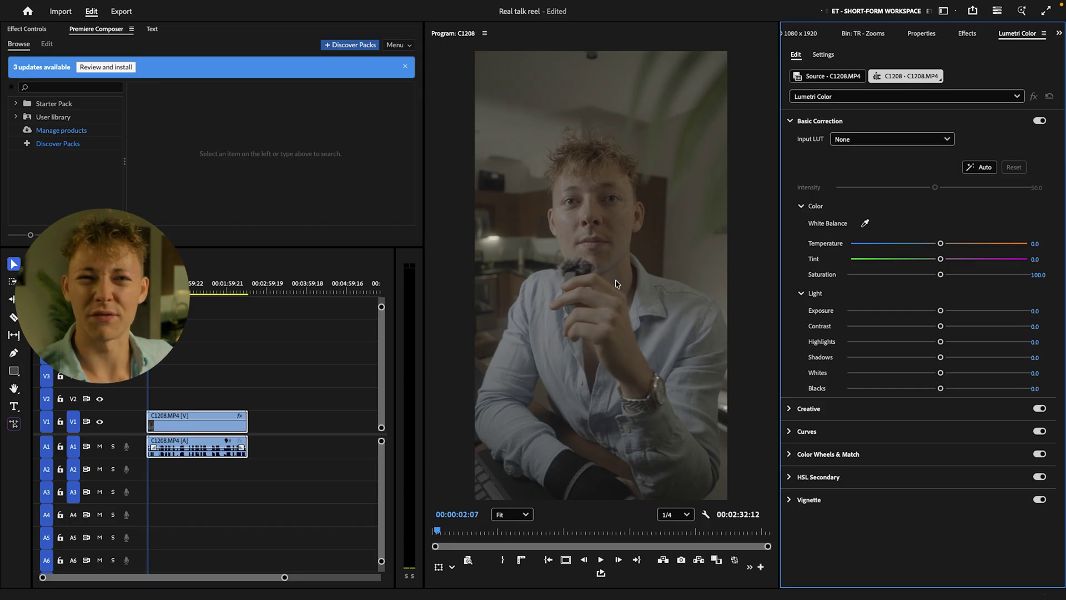
Step: Set the Basic Correction Input LUT to ALEXA_Default_LogC2Rec709 and collapse the section
click(847, 140)
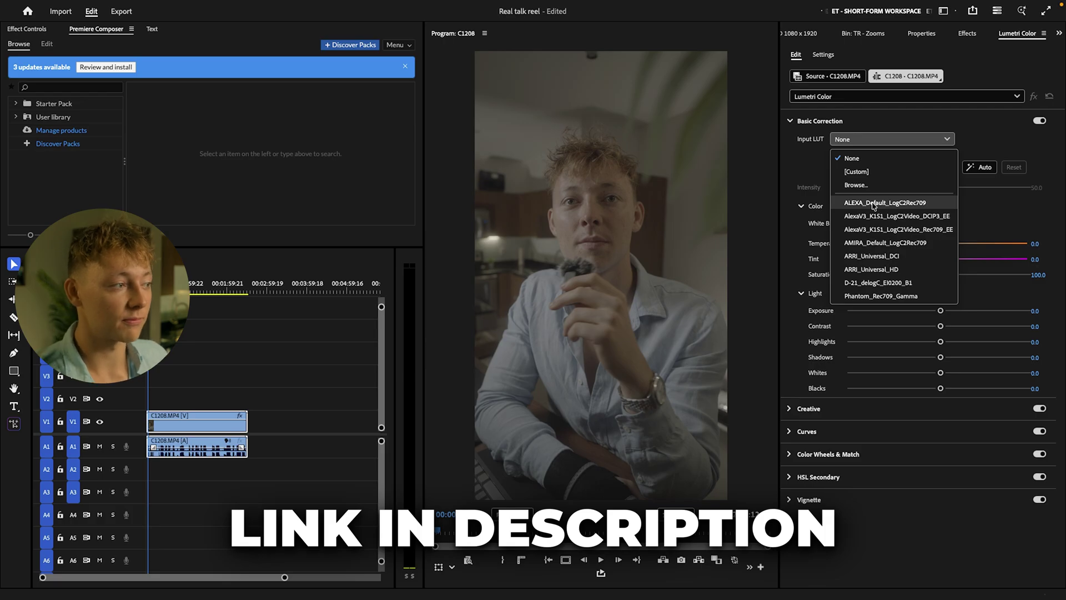
click(880, 204)
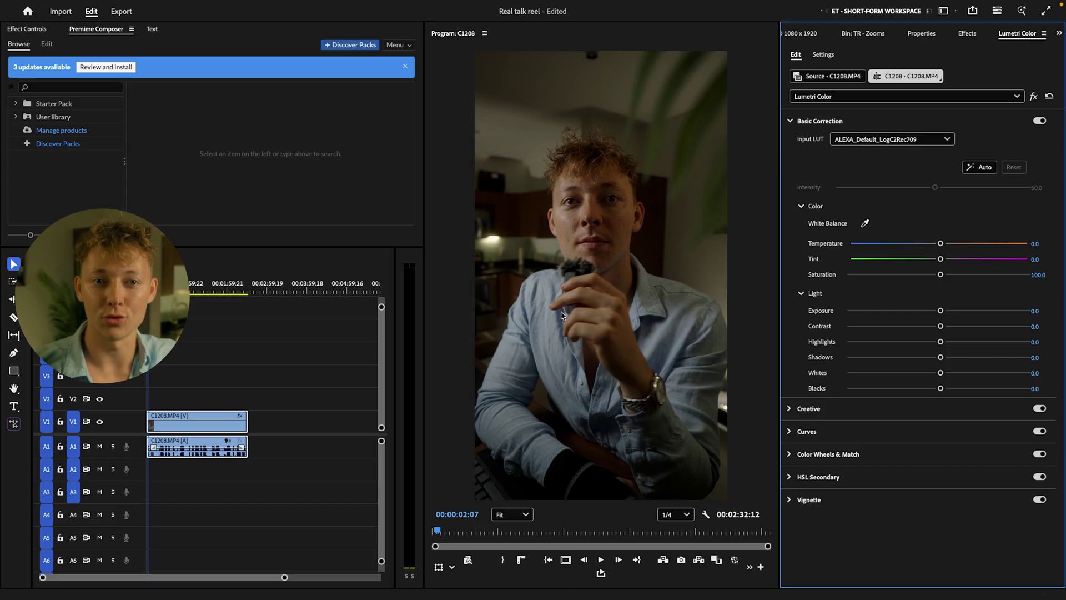
click(797, 122)
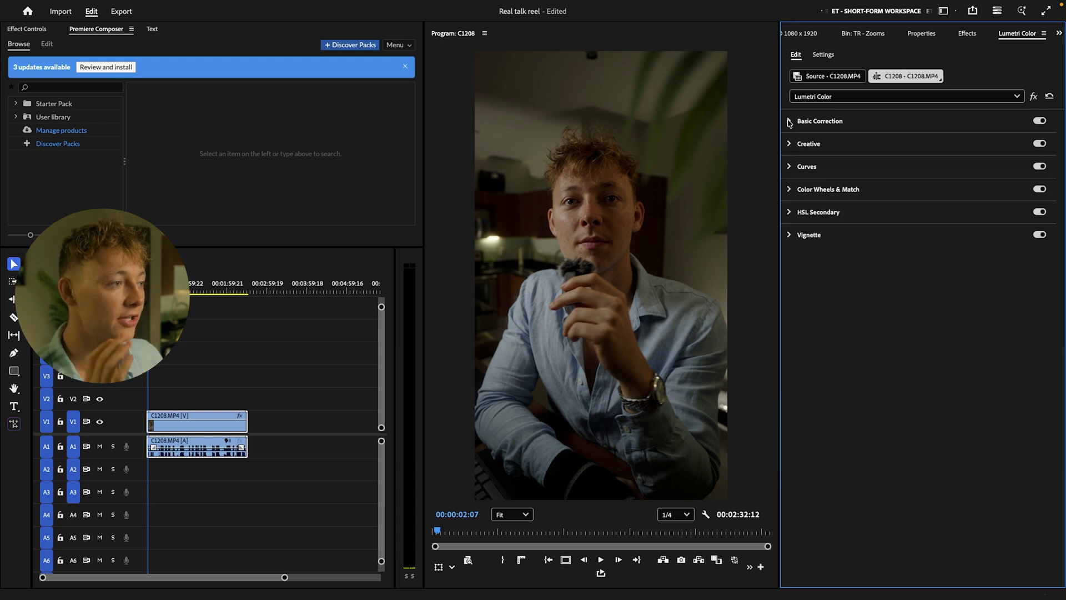
click(797, 122)
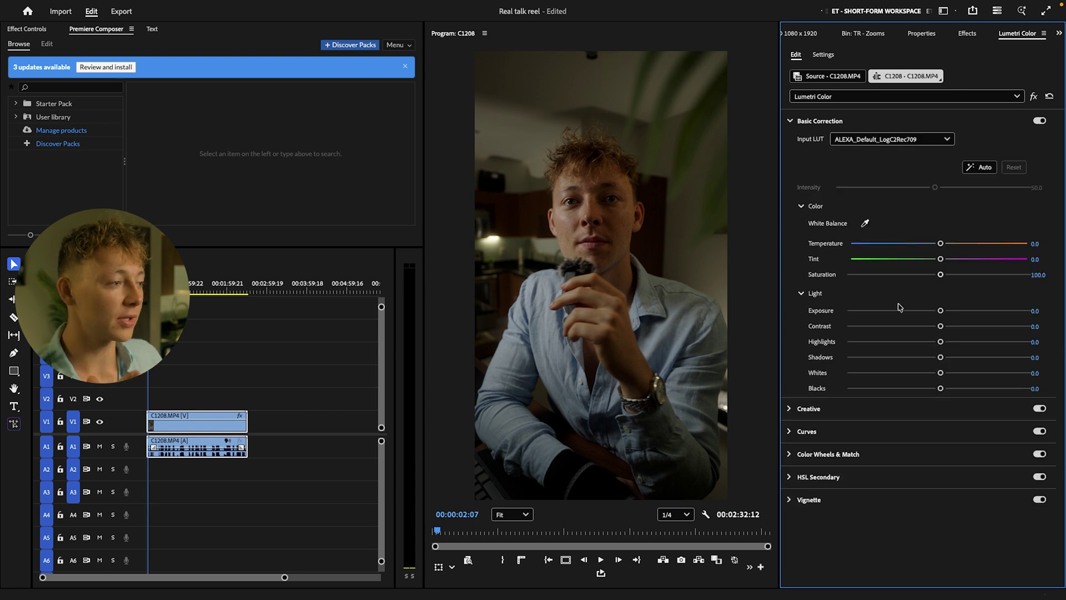
click(792, 122)
Step: Try the TR - Warm Green Pop look, then apply TR - Everyday Gym Lut at about half intensity
click(800, 143)
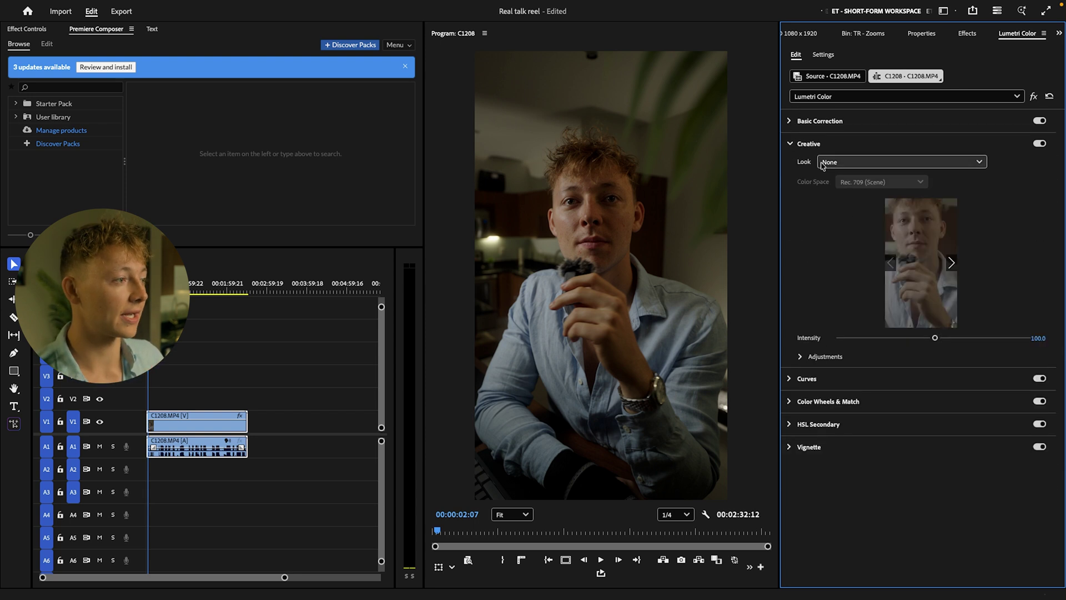
click(837, 163)
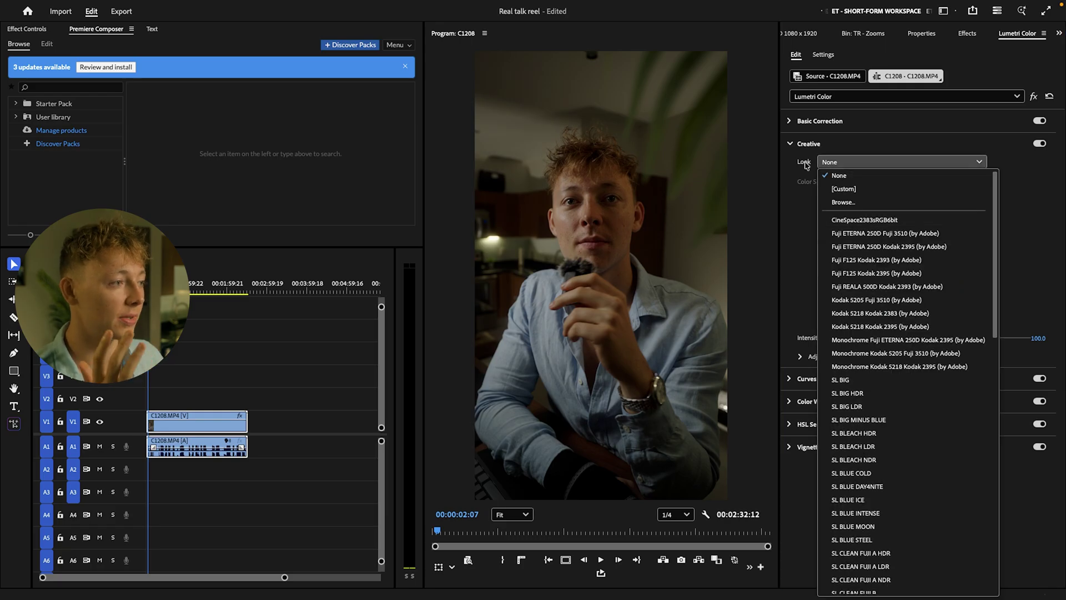
click(846, 203)
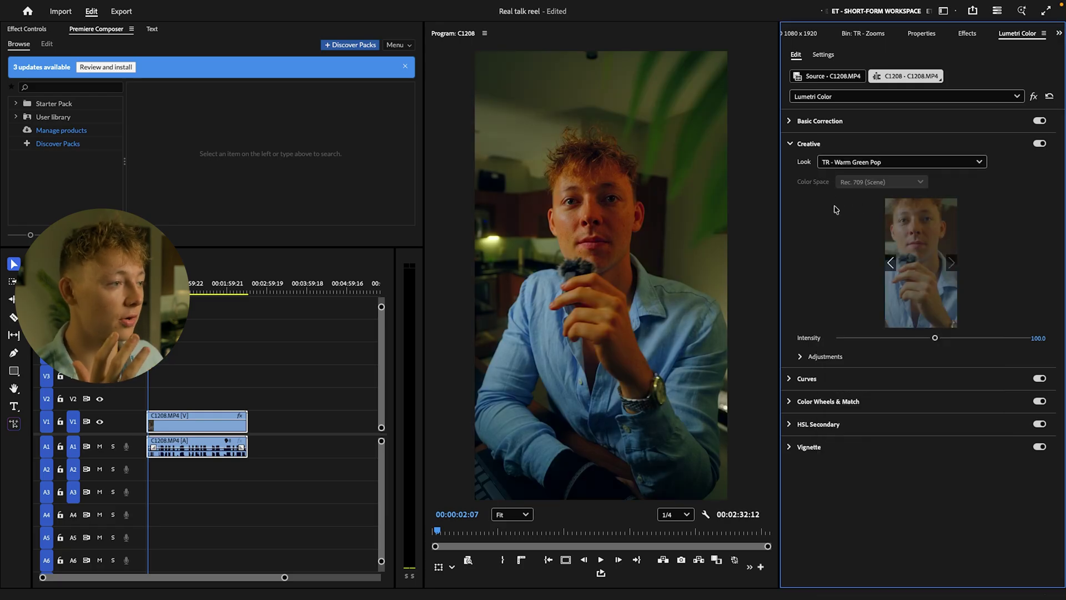
click(839, 162)
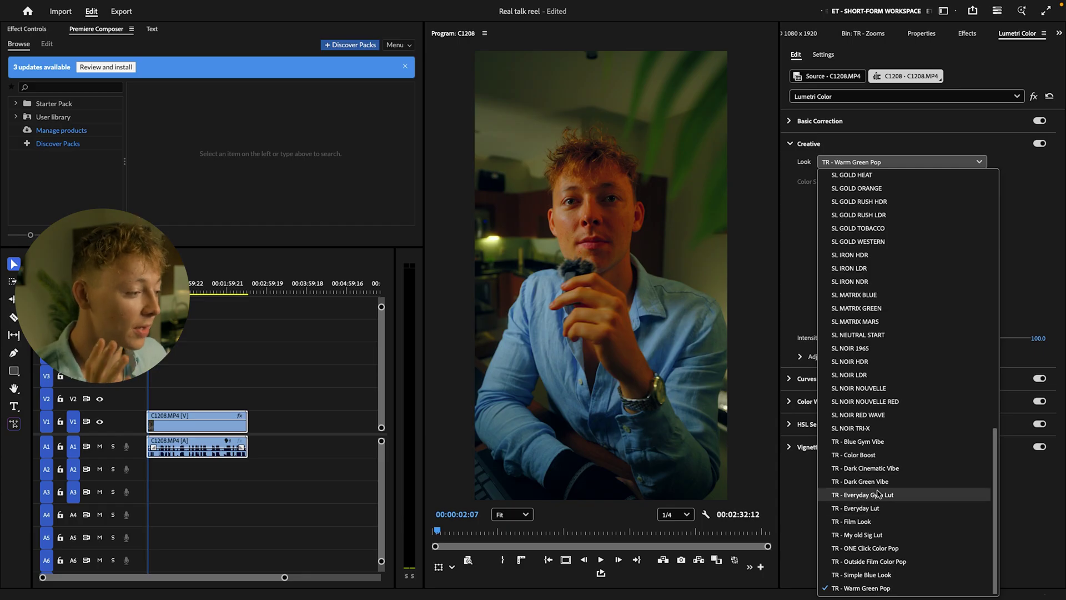
click(868, 495)
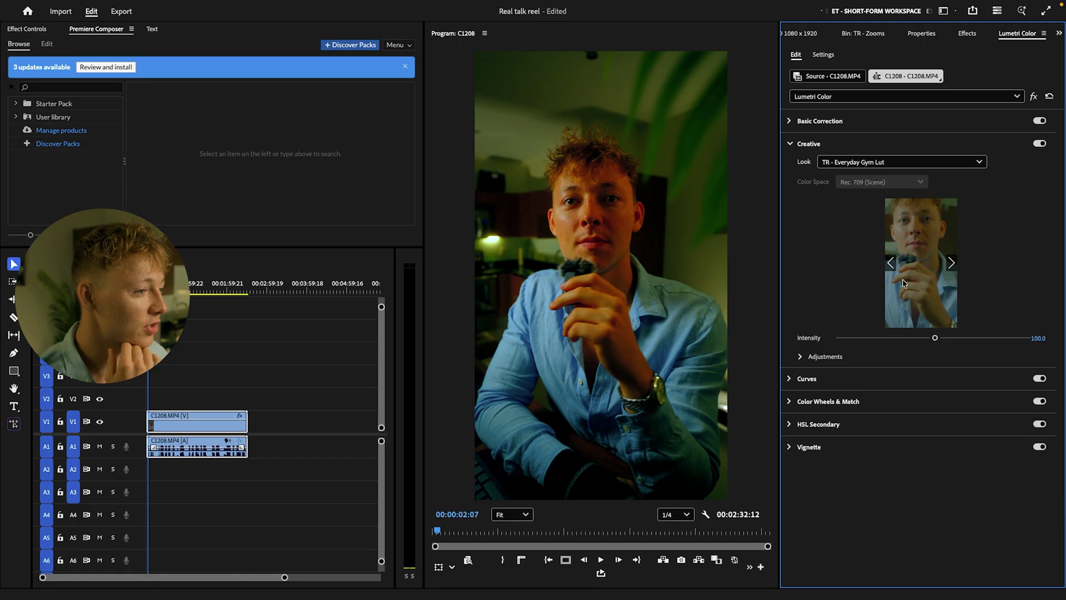
drag(936, 340, 891, 340)
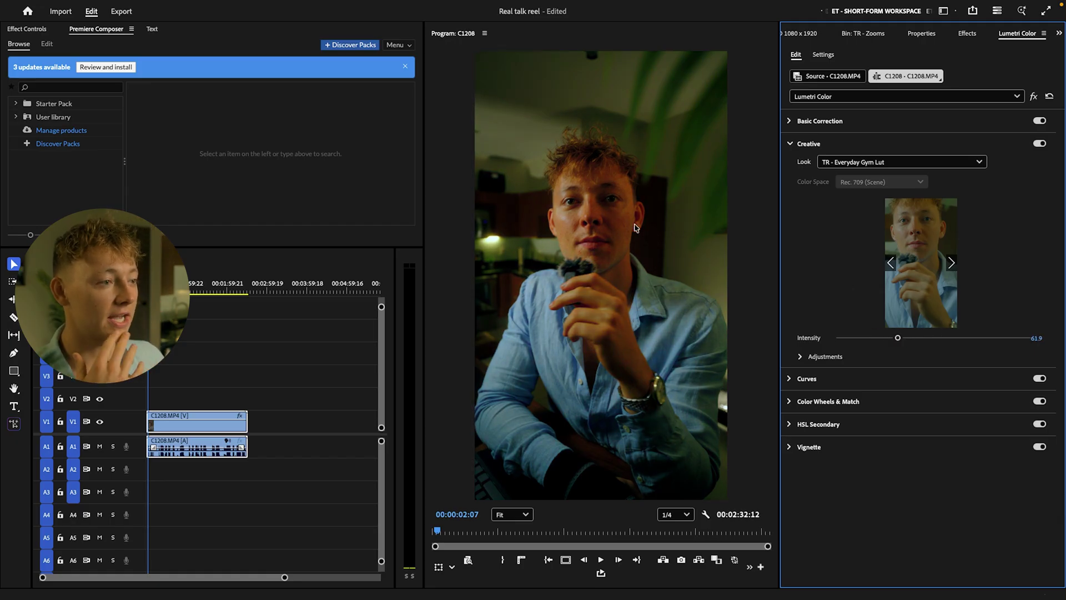
Step: Try TR - ONE Click Color Pop at full intensity, then return to TR - Everyday Gym Lut
click(920, 162)
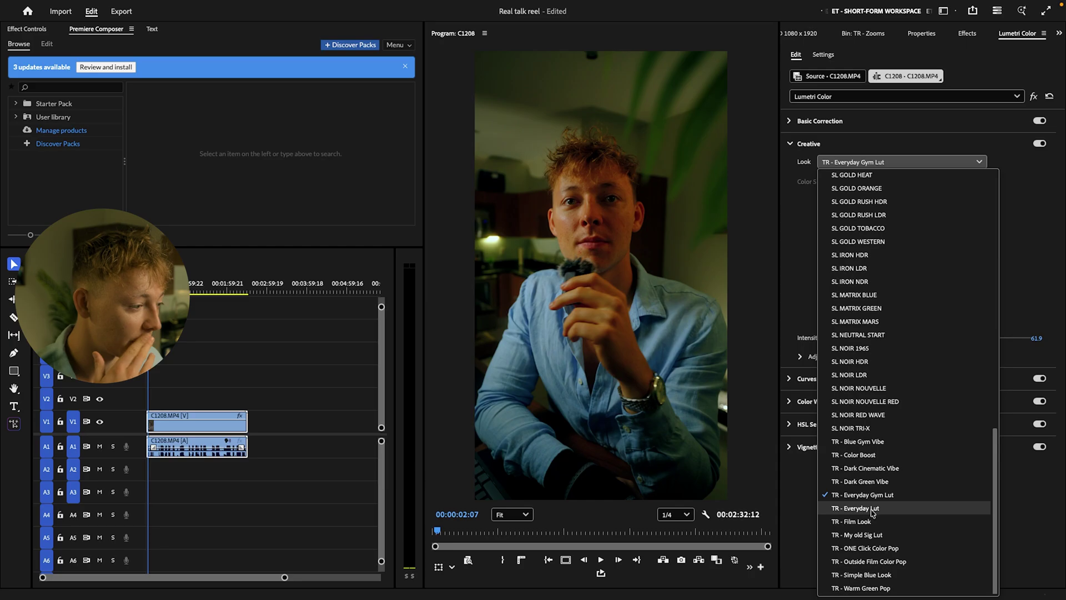
click(872, 548)
drag(906, 337, 933, 341)
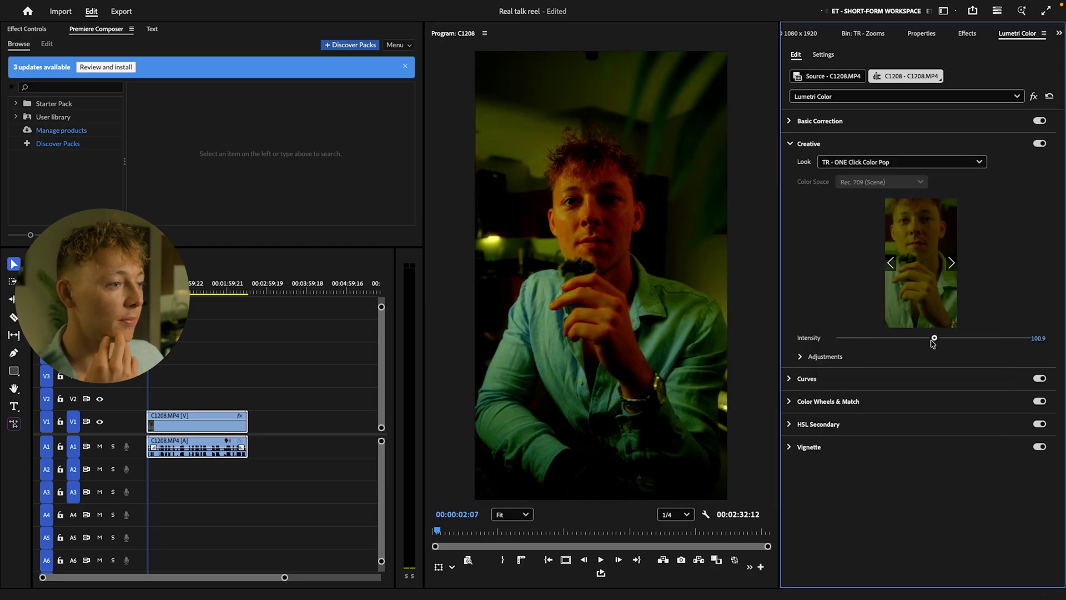
click(887, 165)
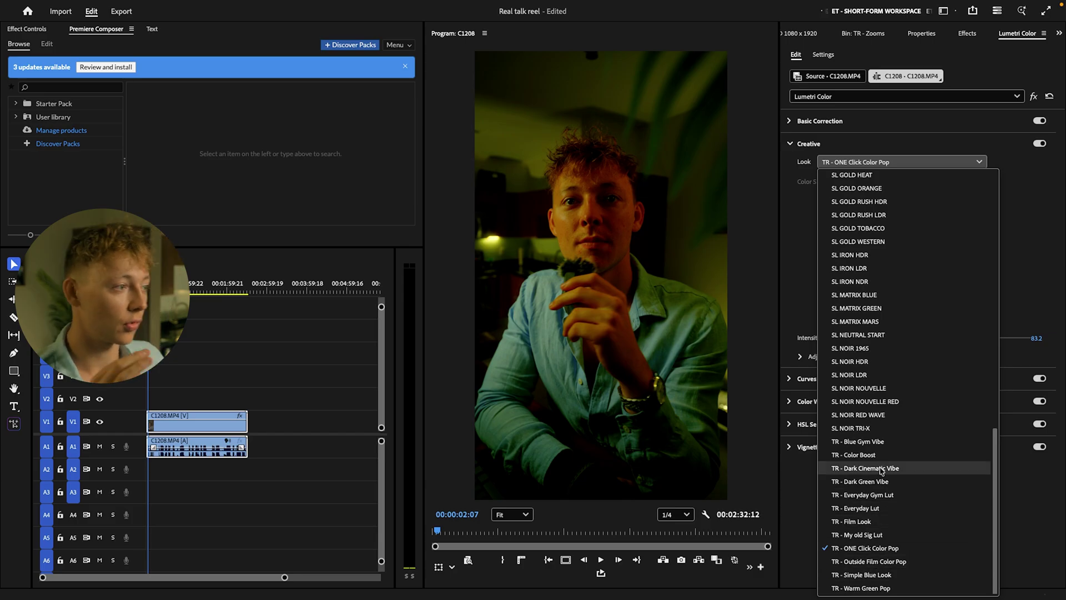
click(867, 496)
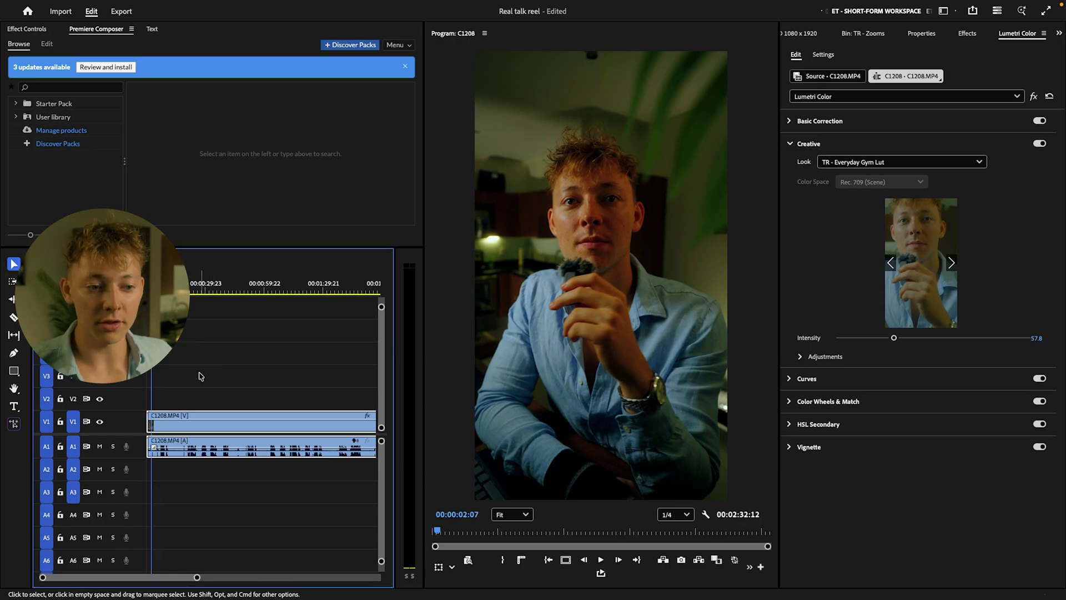
Step: Deselect the clip and open the C1208 transcript in the Text panel
click(200, 374)
click(42, 29)
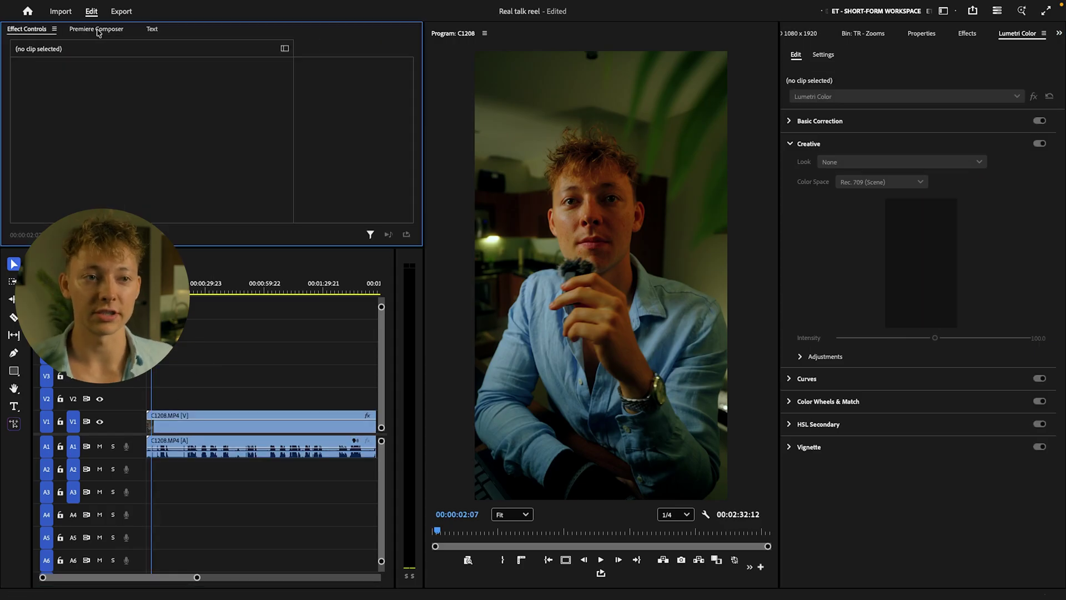
click(99, 30)
click(151, 29)
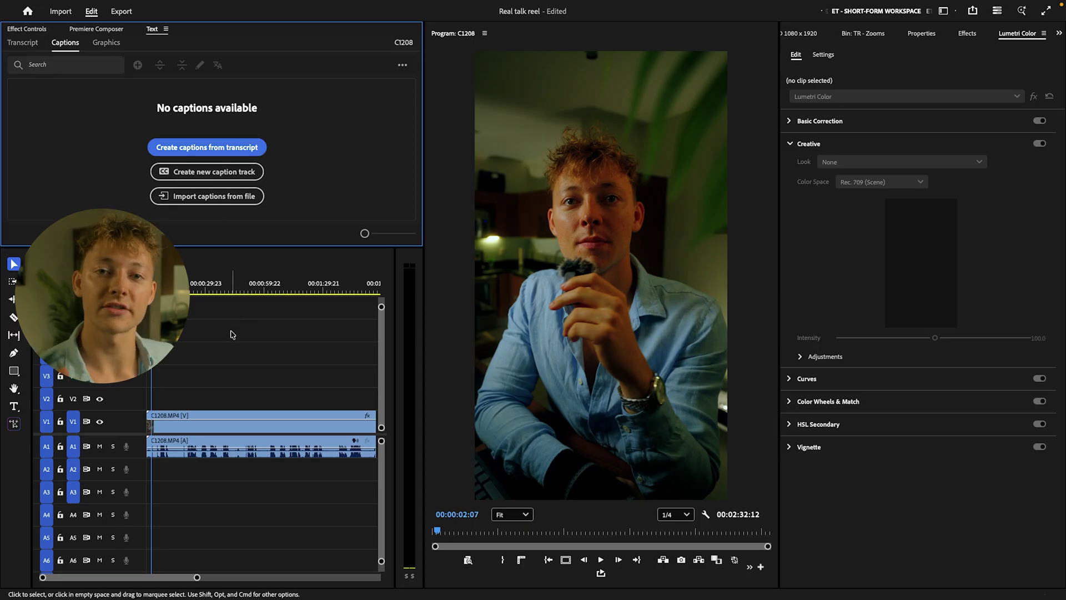
click(23, 43)
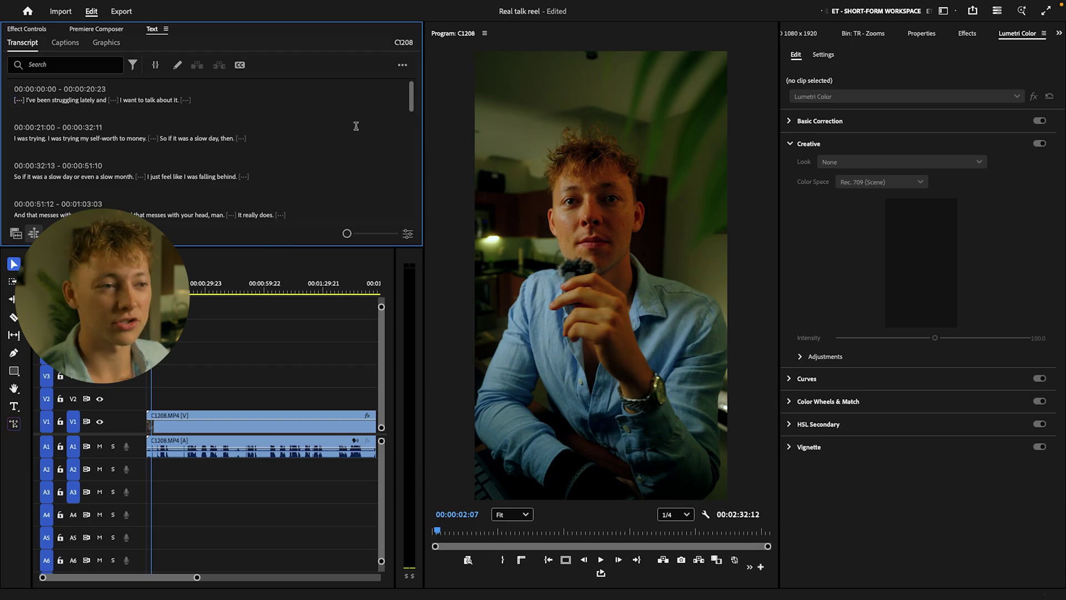
Step: Filter the transcript for pauses, finding 23, and bring up the delete options
click(133, 66)
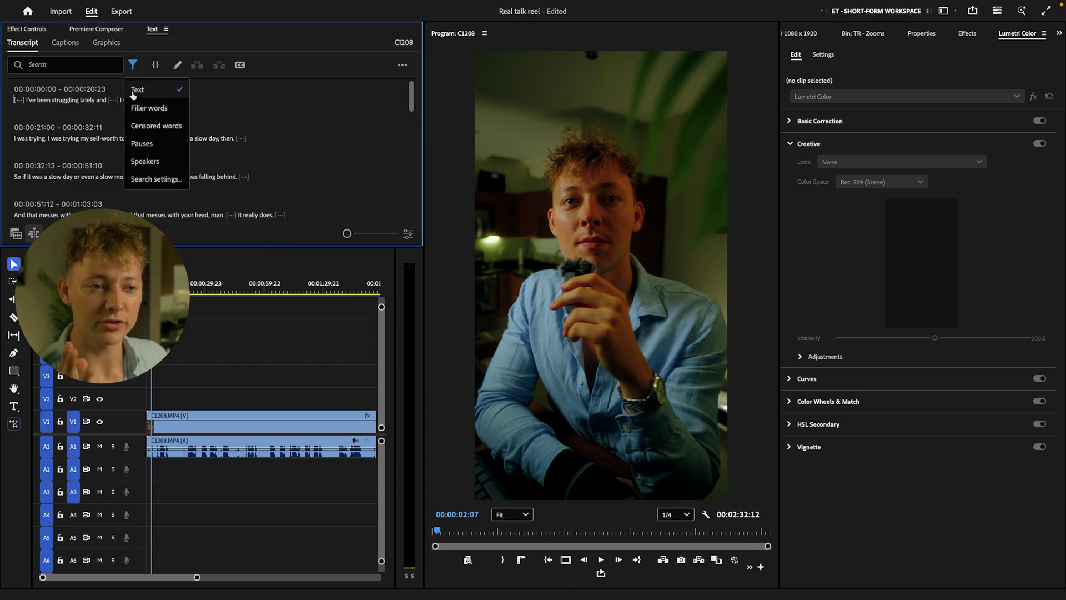
click(142, 143)
click(95, 89)
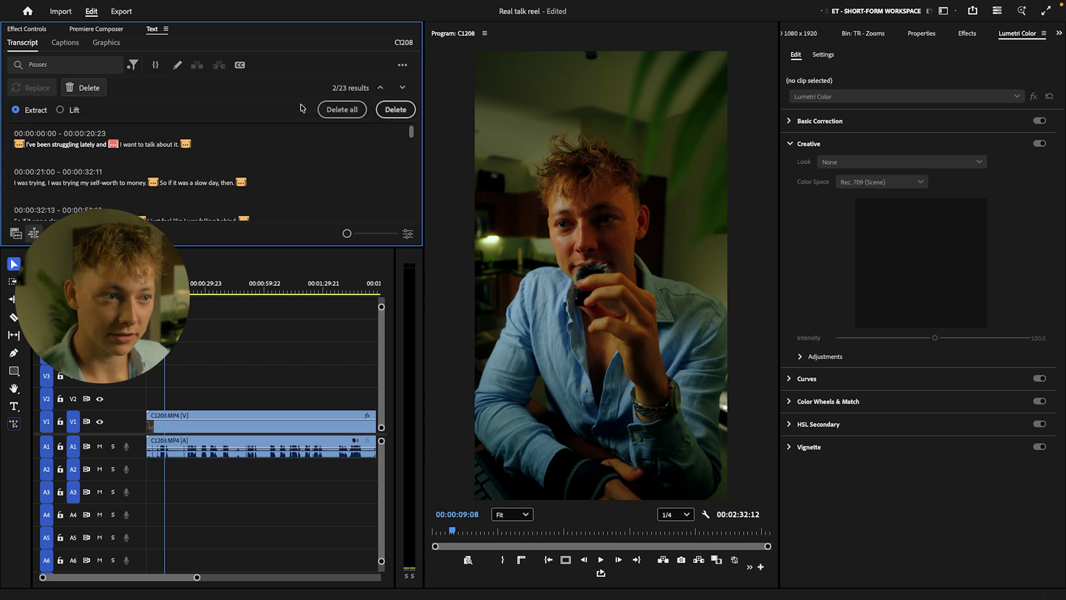
Step: Confirm a 0.10-second minimum pause length and extract all pauses, shortening the sequence to 00:01:07:03
click(408, 235)
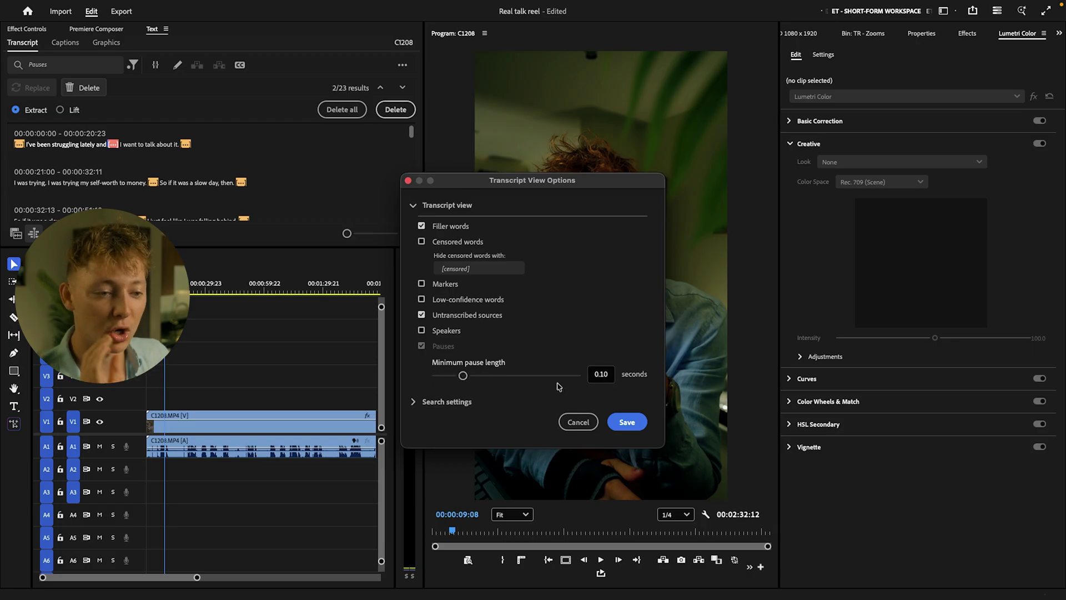
click(626, 422)
click(336, 113)
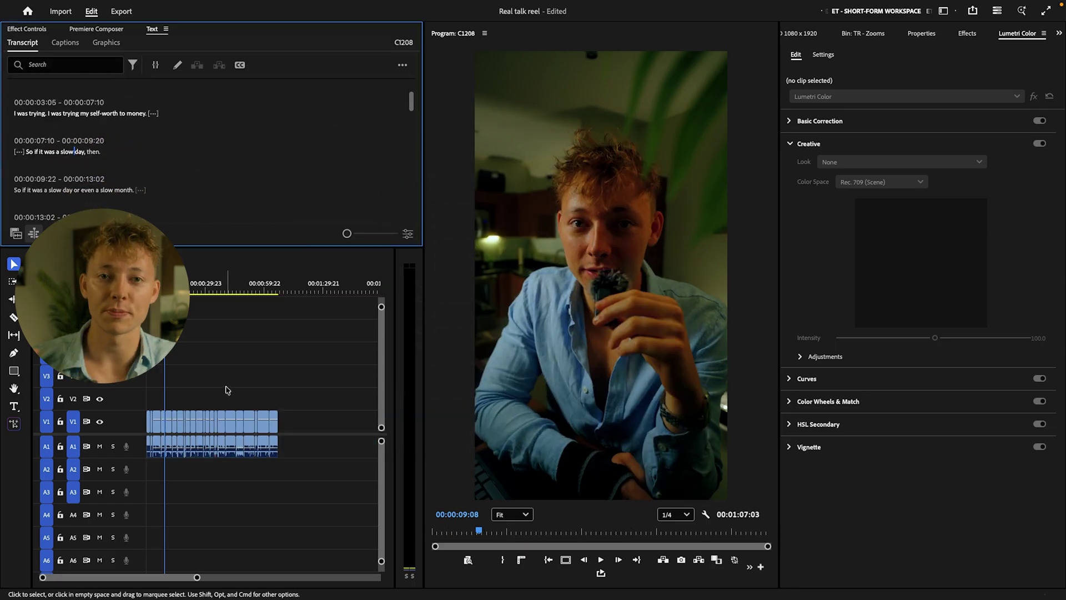
Step: Razor out the false-start phrase 'So if it was a slow day, then.' and delete it
key(backslash)
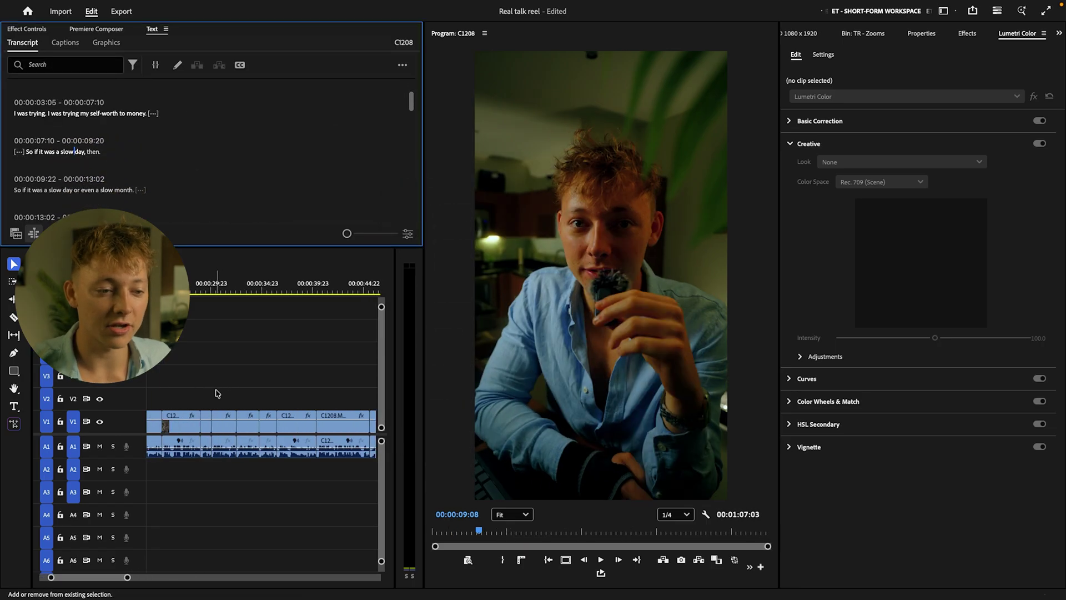
key(c)
click(199, 421)
key(equal)
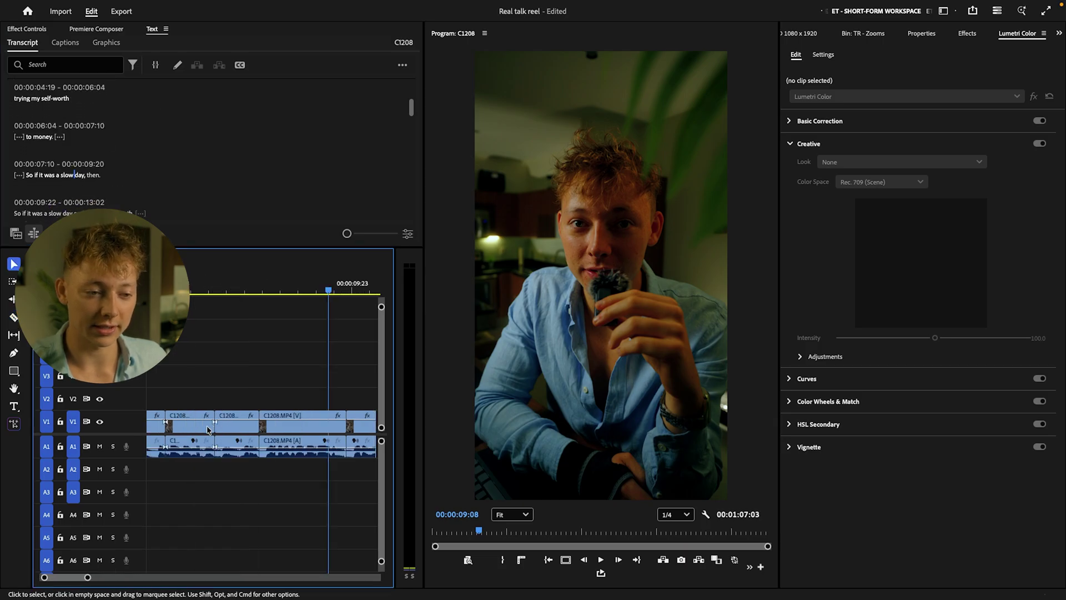
key(v)
click(247, 420)
key(Delete)
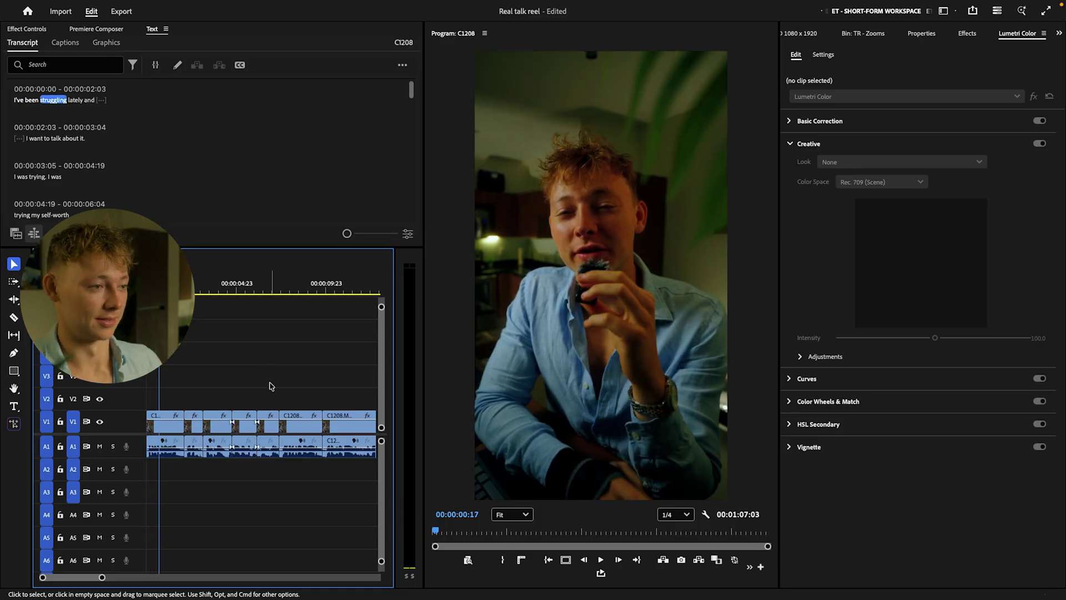
key(space)
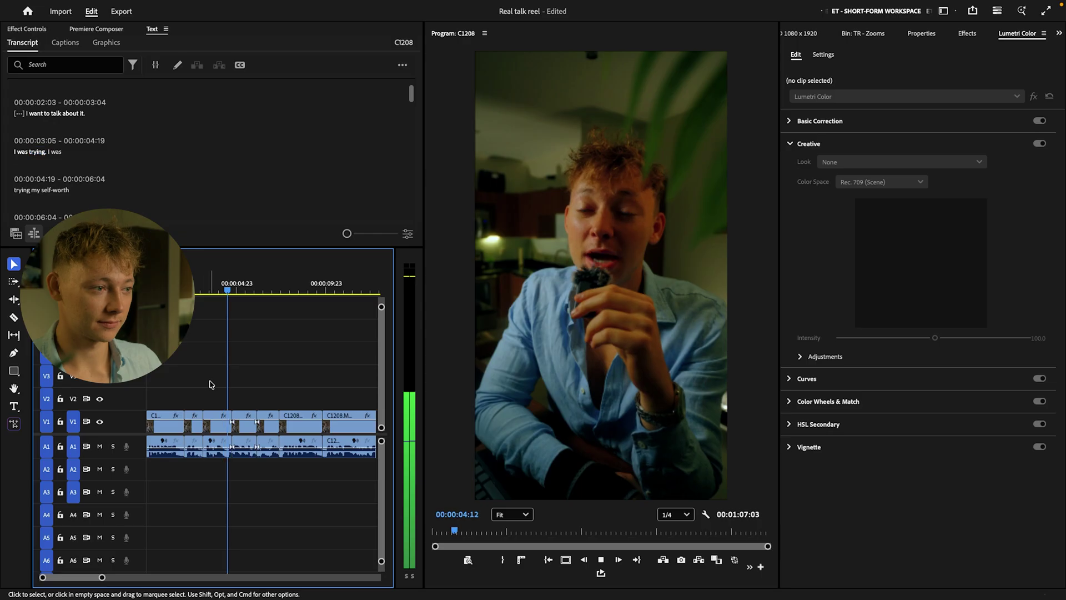
Step: Ripple delete the repeated 'I was trying' take and the next flubbed clip, reviewing playback
click(212, 422)
key(alt+BackSpace)
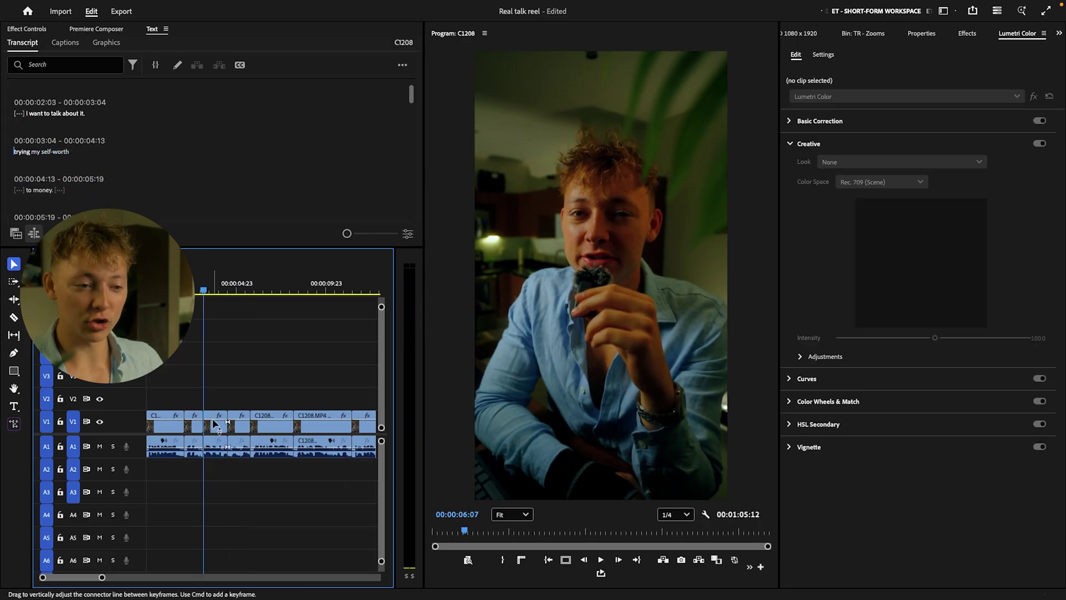
key(super+z)
key(=)
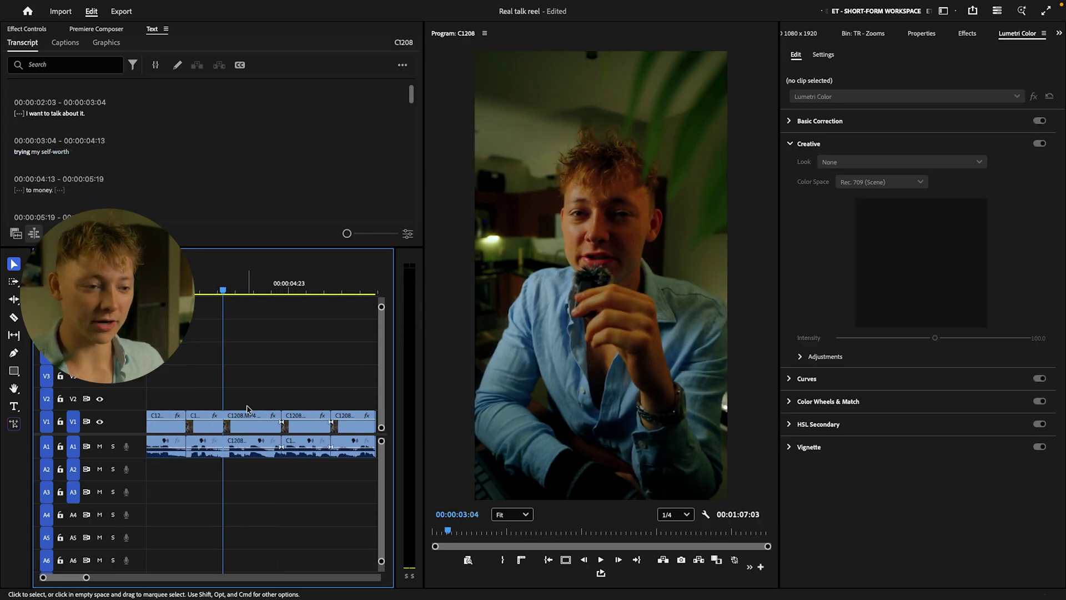
click(249, 417)
key(alt+BackSpace)
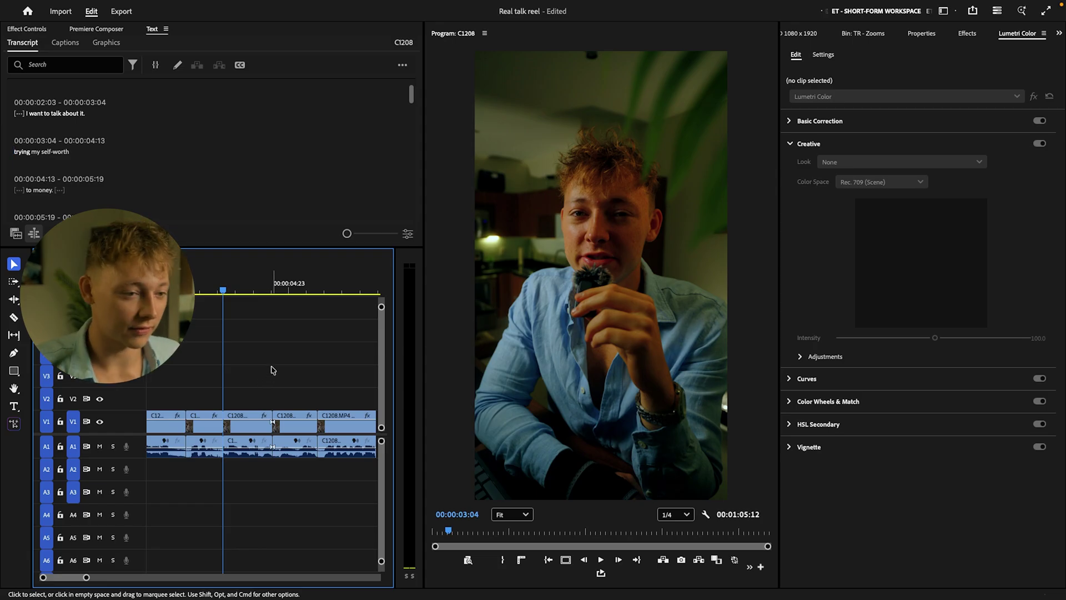
key(space)
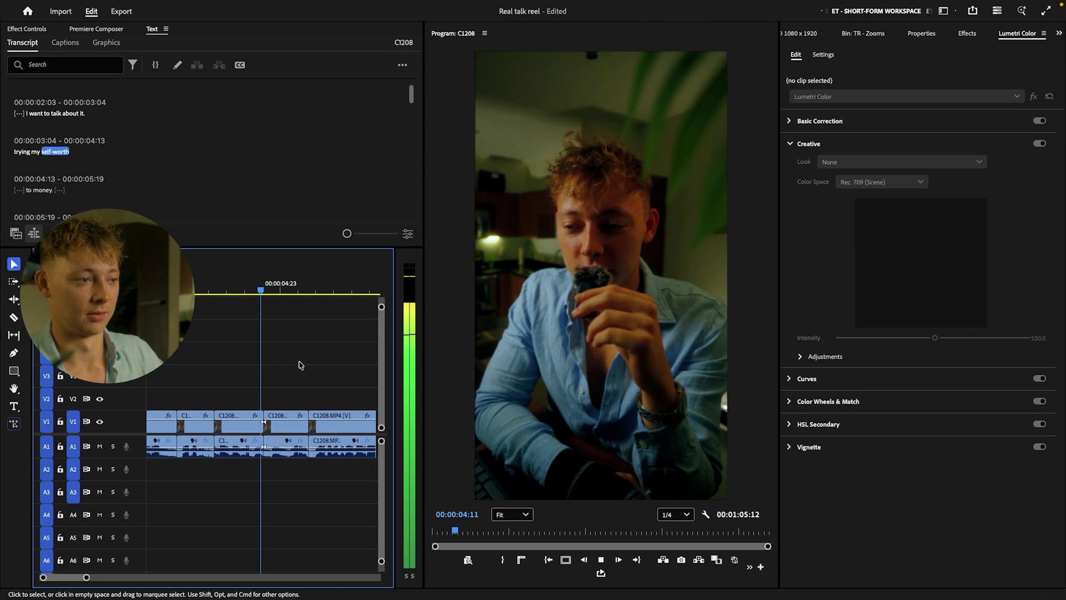
scroll(291, 373, down, 3)
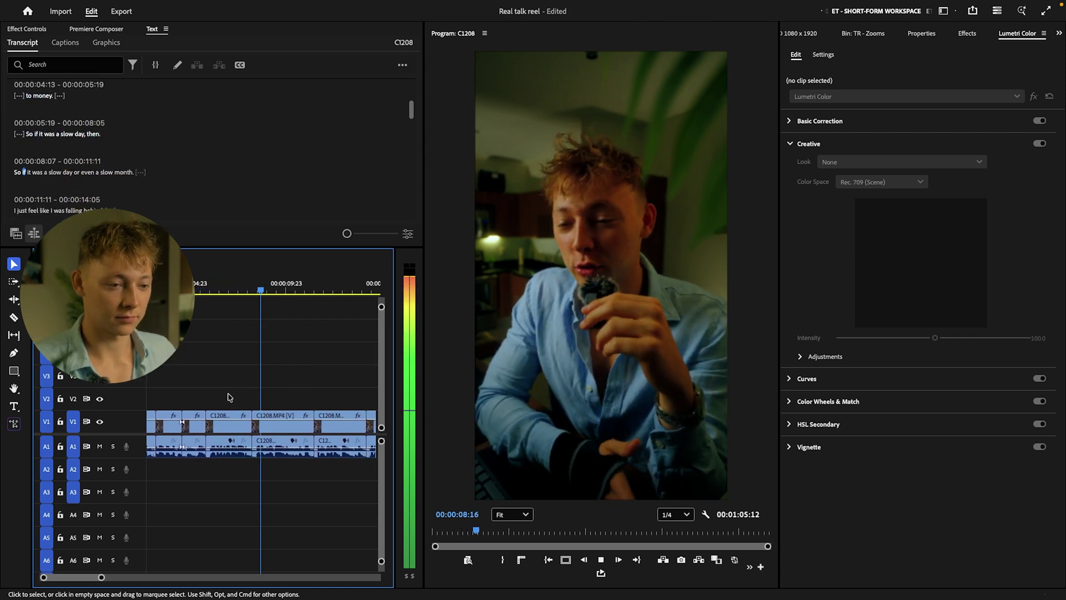
click(223, 423)
key(alt+BackSpace)
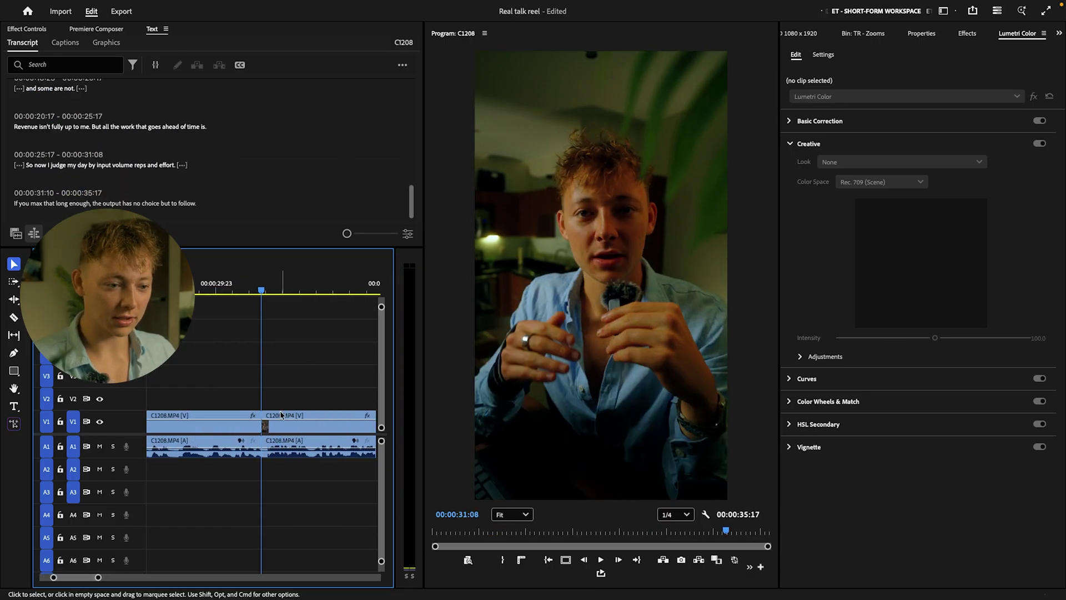
scroll(272, 393, up, 1)
scroll(251, 350, up, 1)
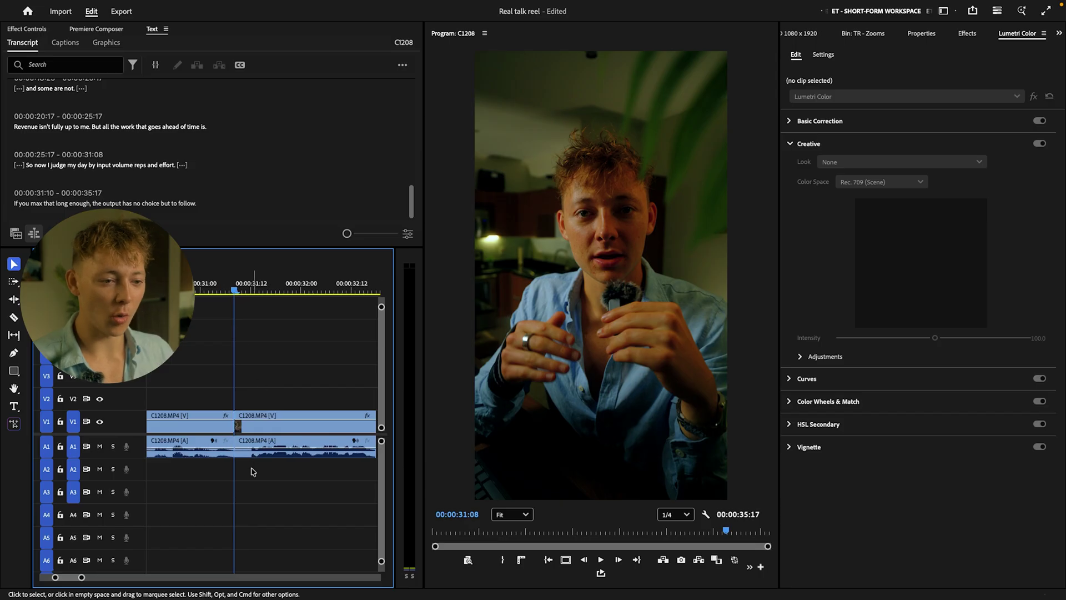
scroll(248, 458, up, 1)
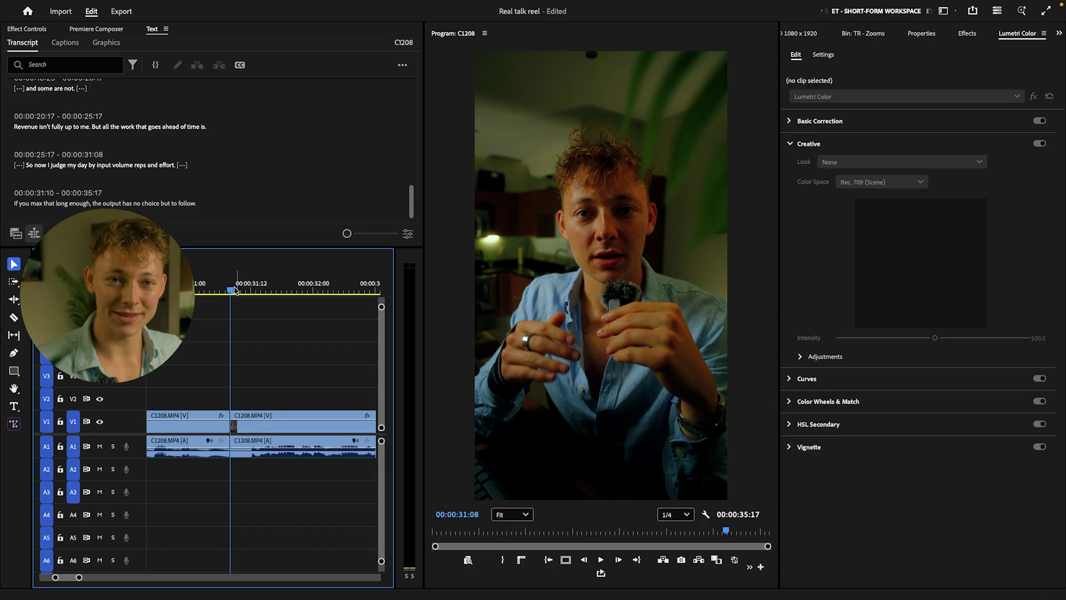
drag(235, 292, 251, 292)
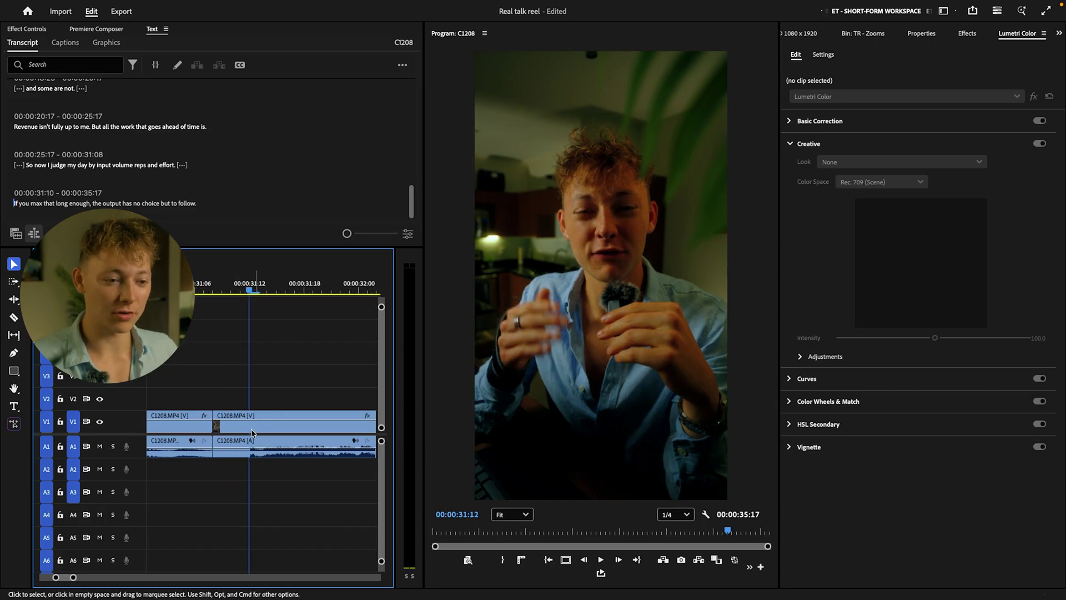
scroll(216, 453, up, 1)
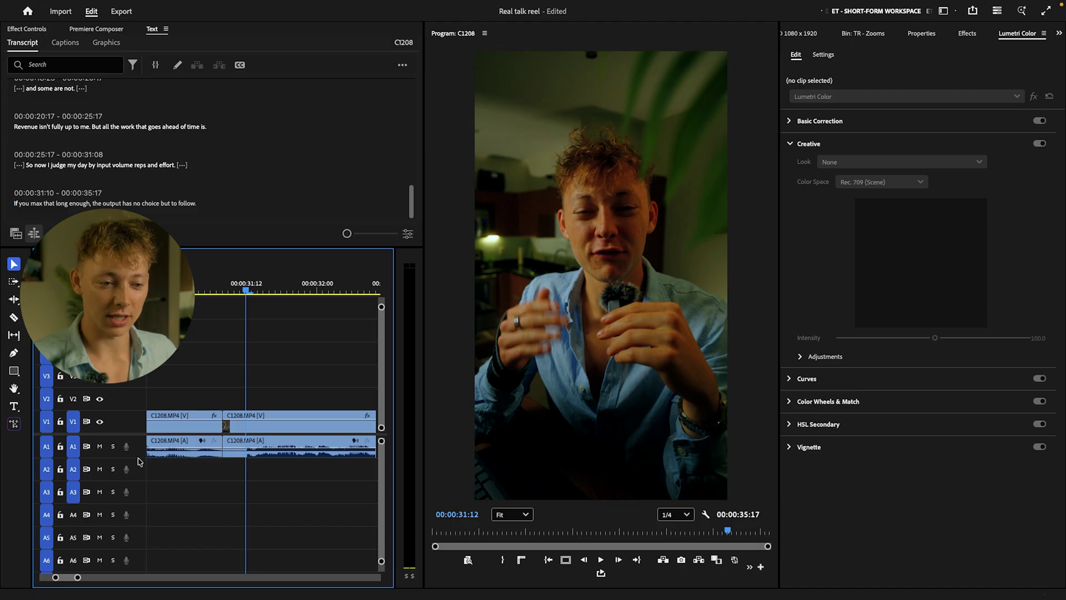
drag(138, 461, 142, 481)
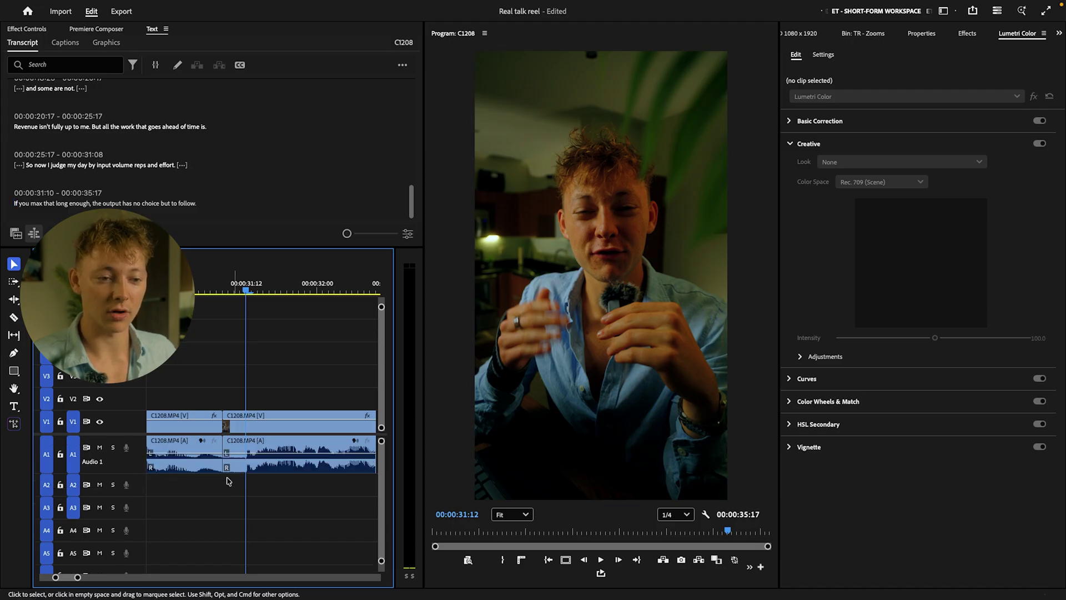
click(249, 290)
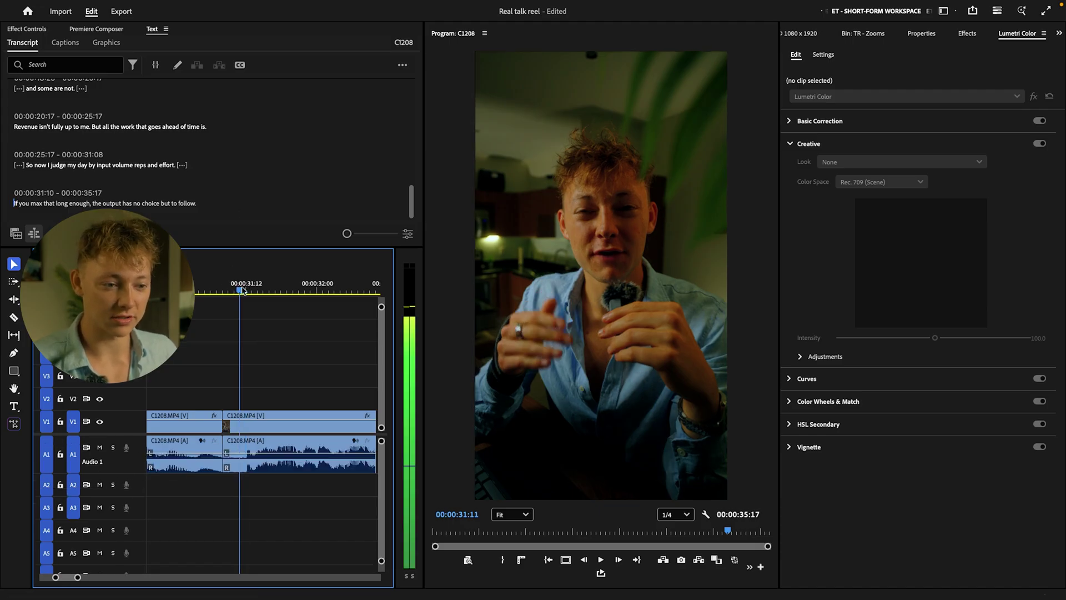
key(ctrl+z)
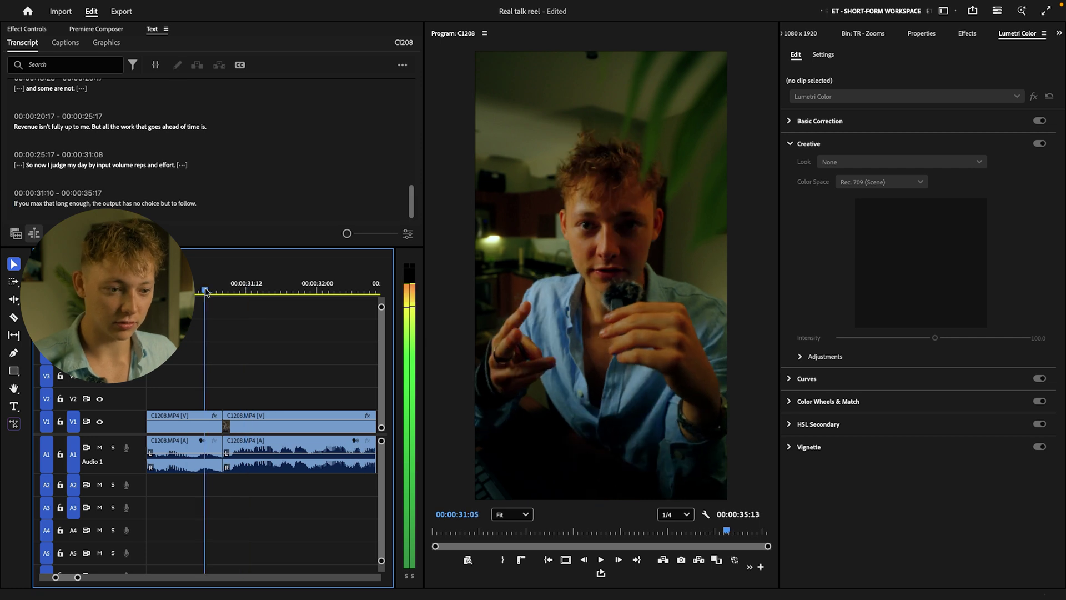
key(space)
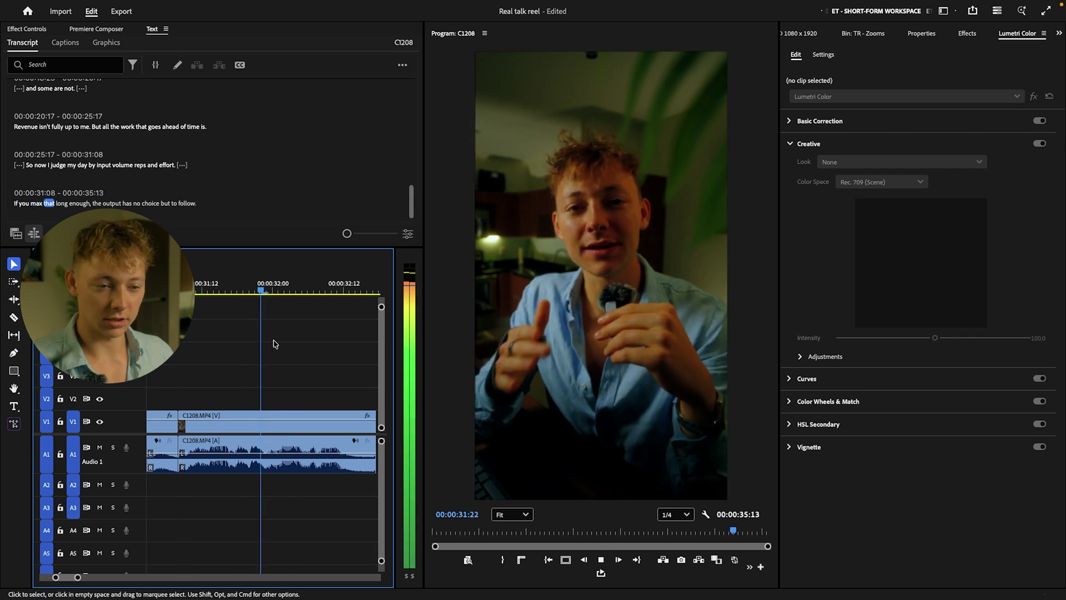
key(minus)
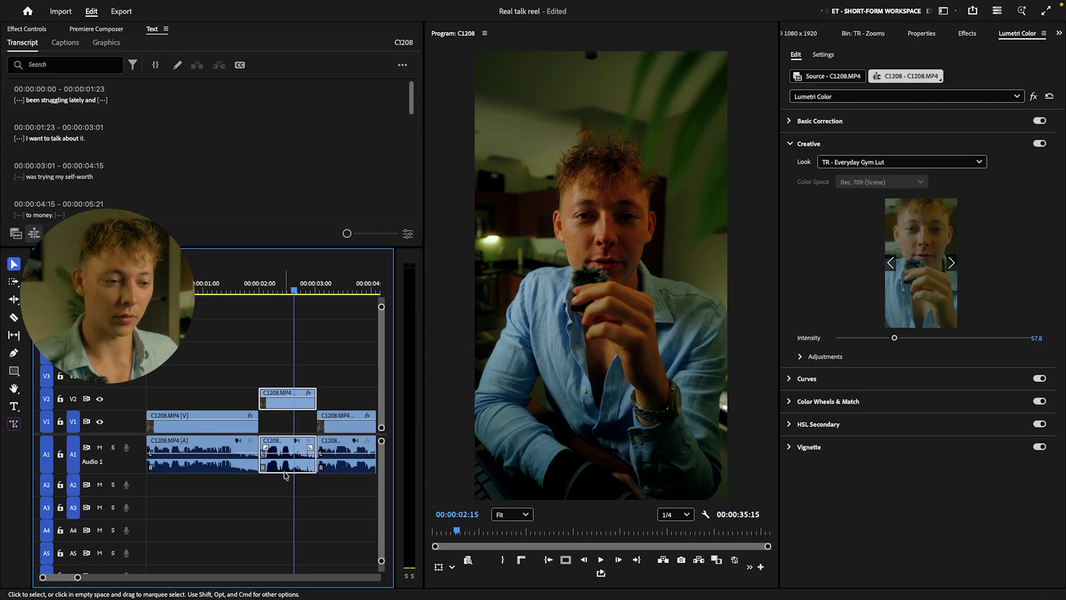
Step: Move the next take's audio to A2 and shift the V2/A2 take earlier to overlap
drag(285, 475, 285, 489)
click(227, 388)
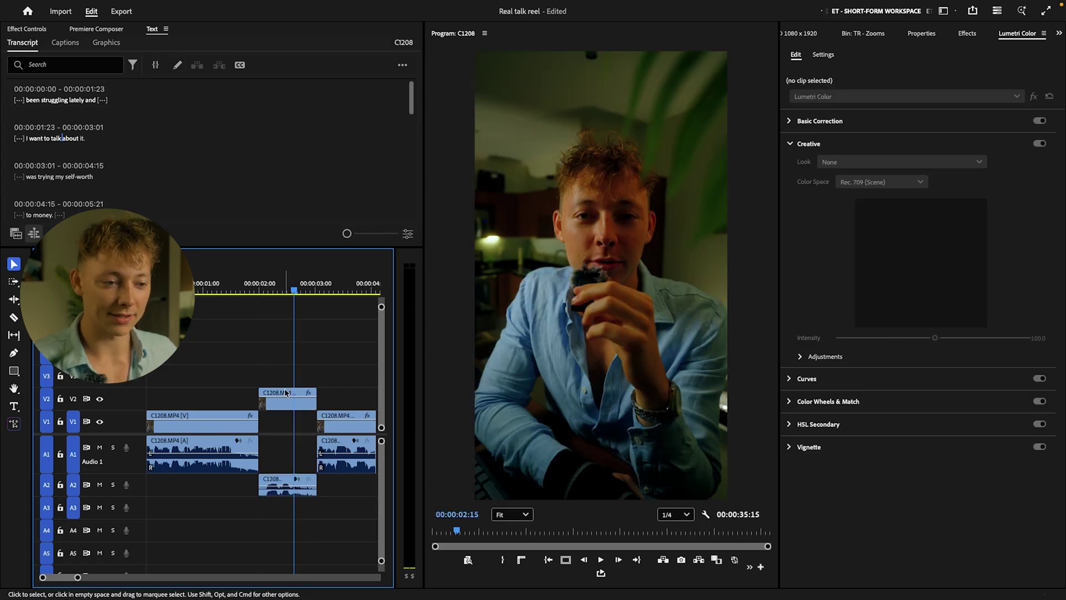
scroll(283, 408, up, 2)
drag(288, 409, 281, 411)
scroll(283, 444, up, 2)
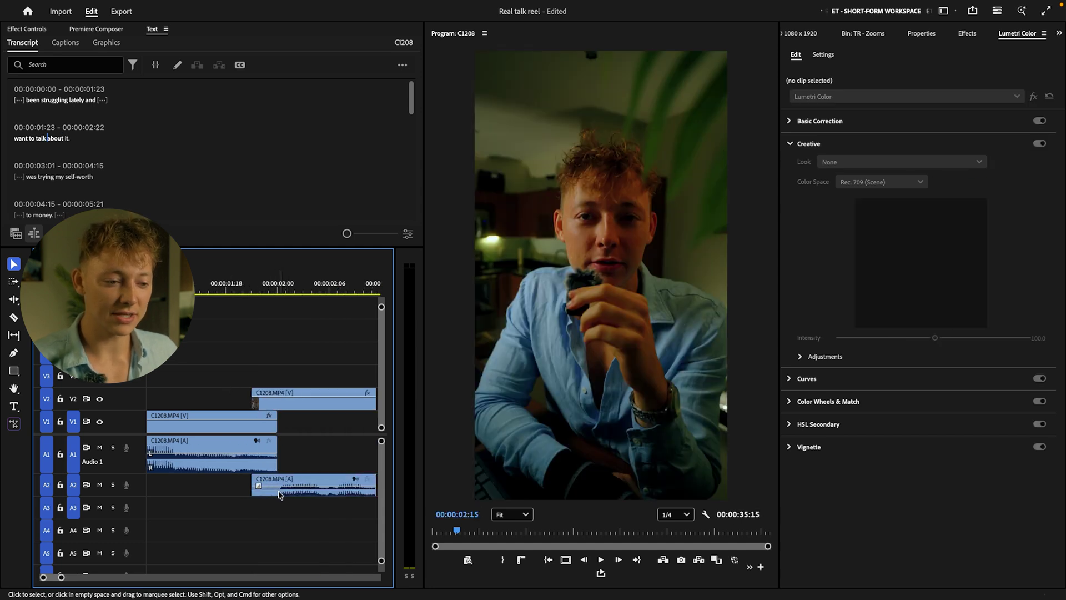
key(super+z)
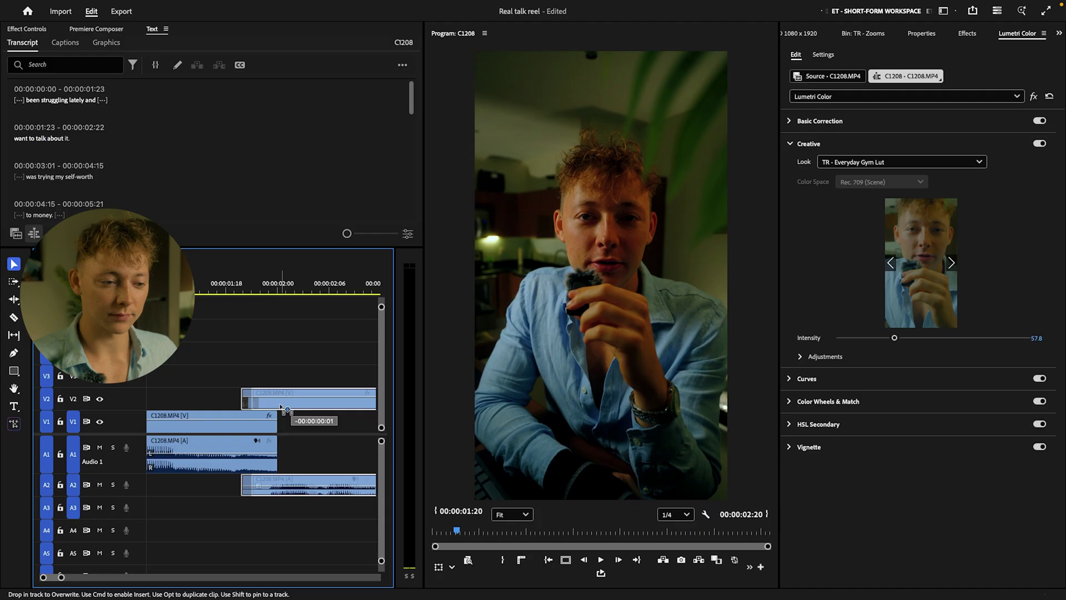
scroll(261, 469, up, 1)
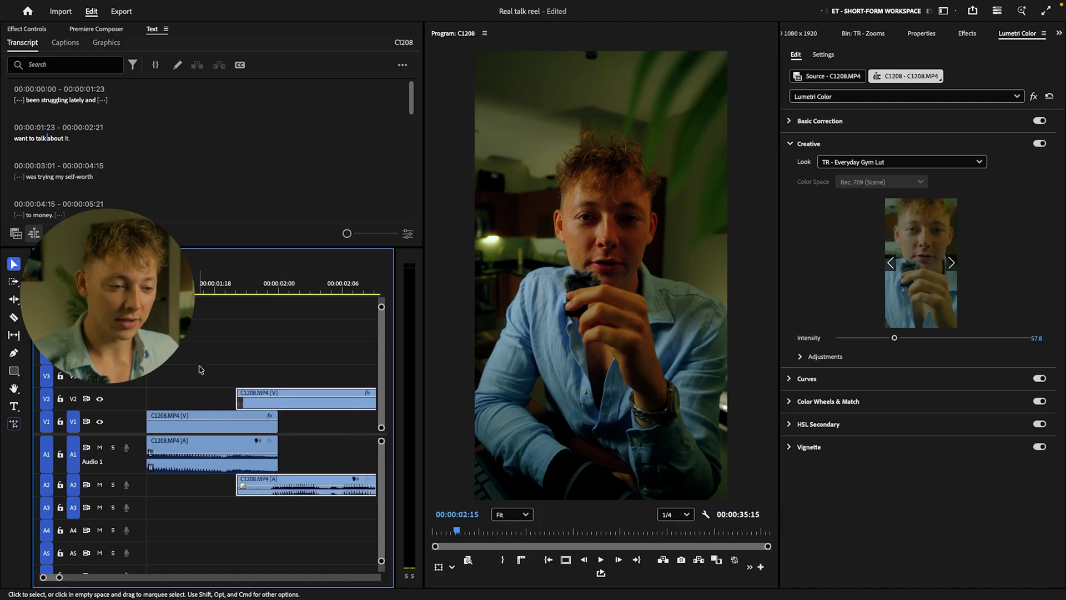
click(259, 473)
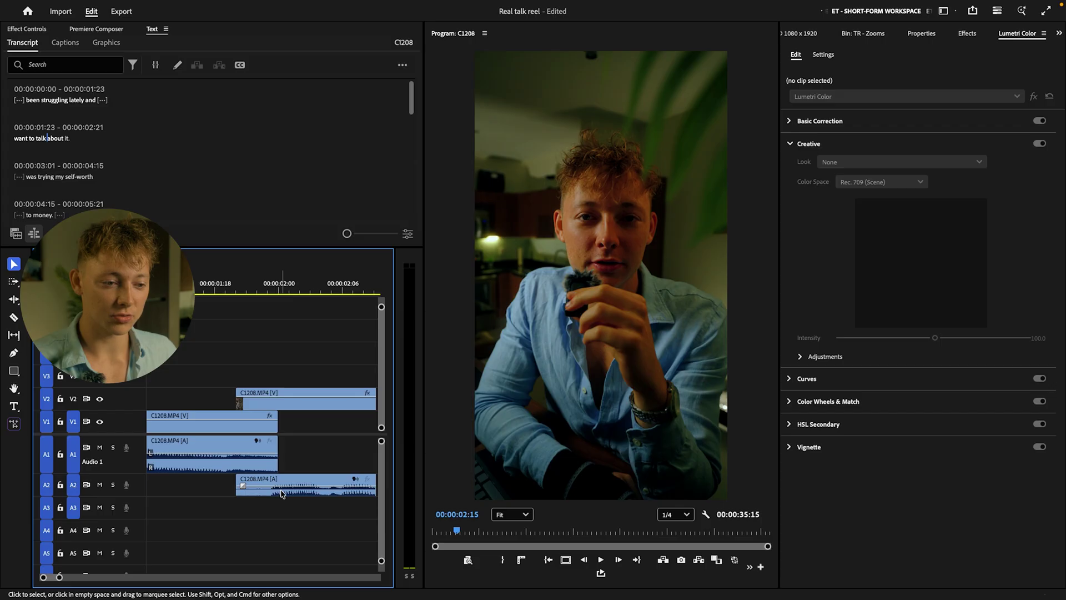
Step: Trim the upper C1208 video's start later so its A2 audio leads in as a J-cut
click(297, 404)
key(=)
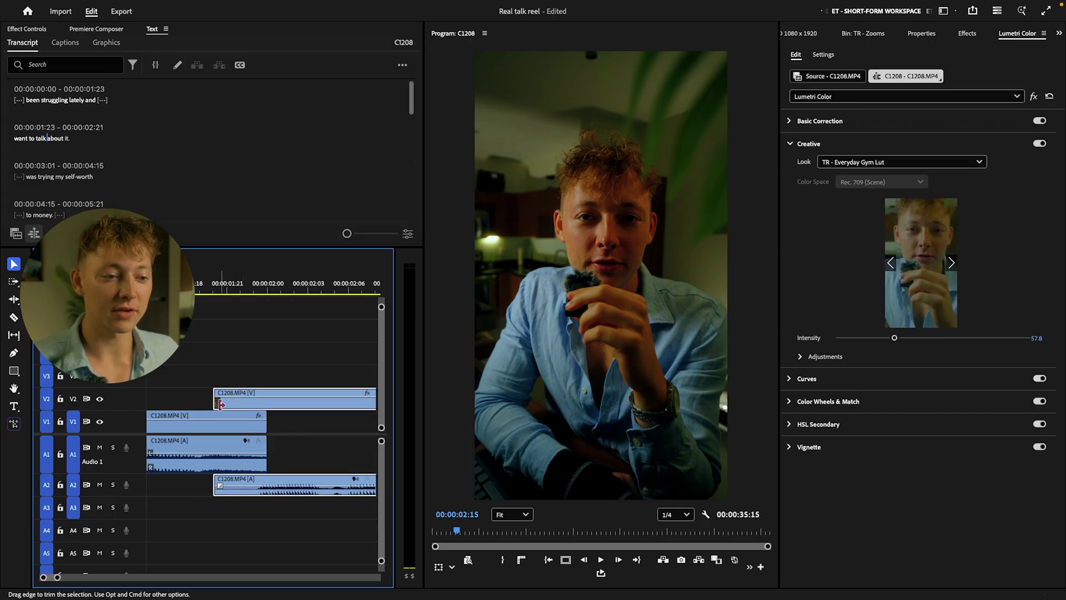
drag(213, 399, 268, 398)
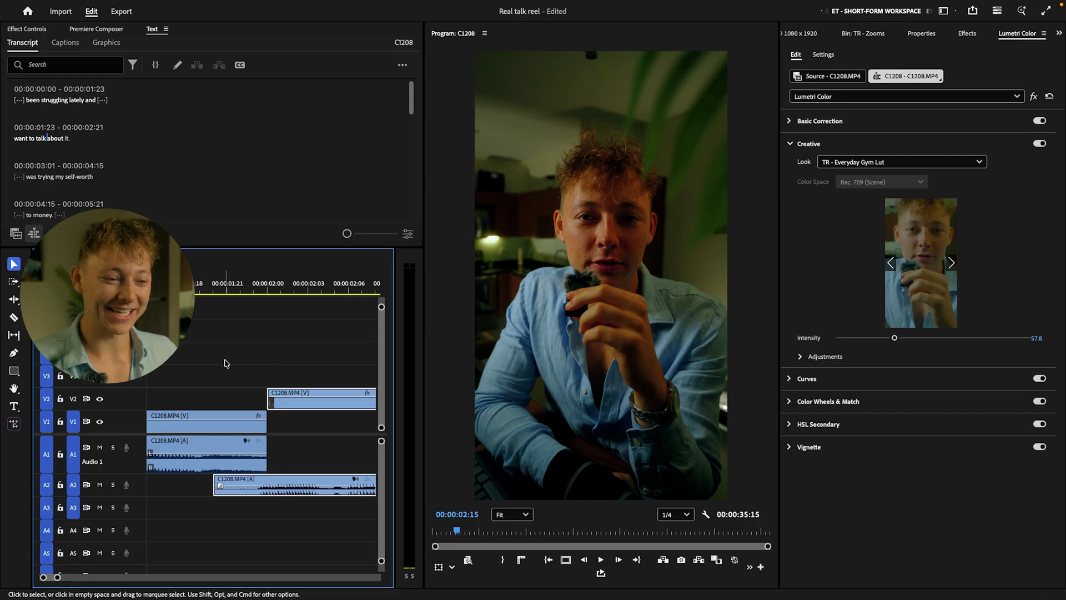
click(242, 364)
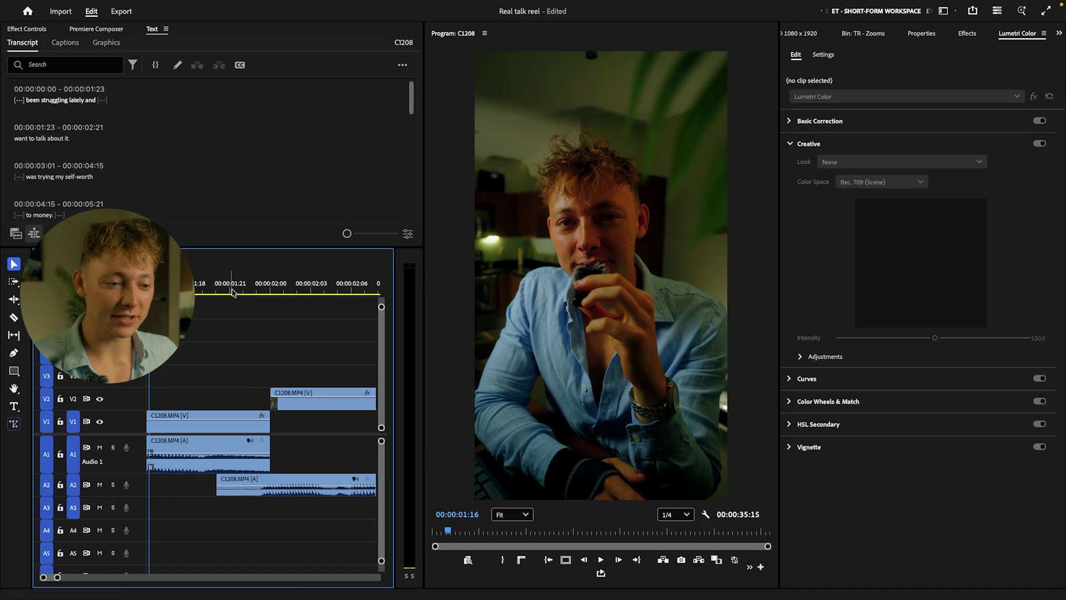
Step: Play back the tightened C1208 jump cuts and zoom the timeline out to review them
key(space)
key(space)
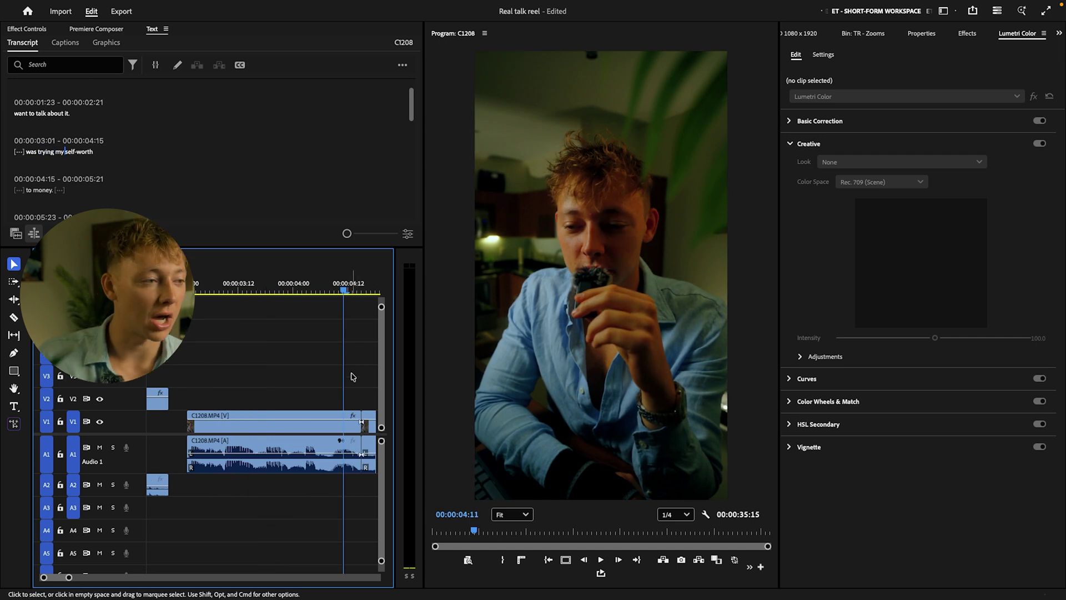
key(space)
key(space)
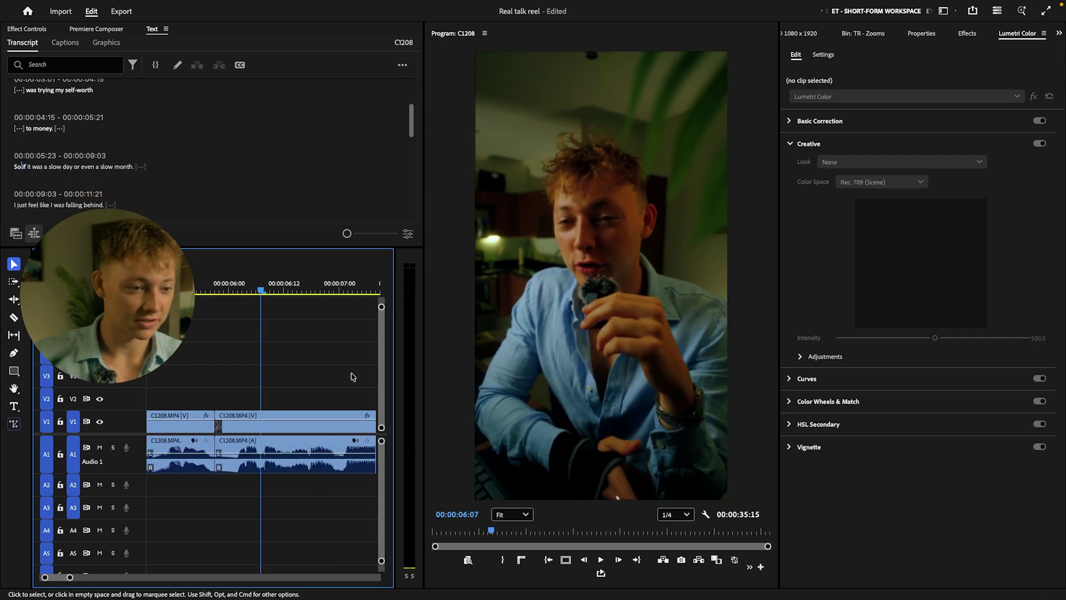
key(minus)
key(minus)
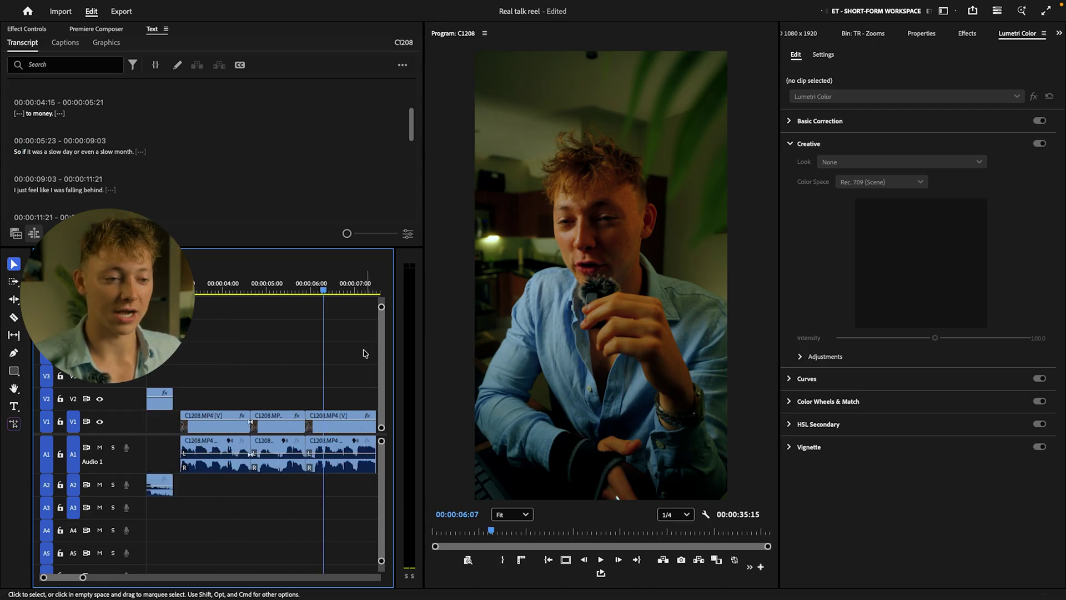
scroll(256, 397, up, 3)
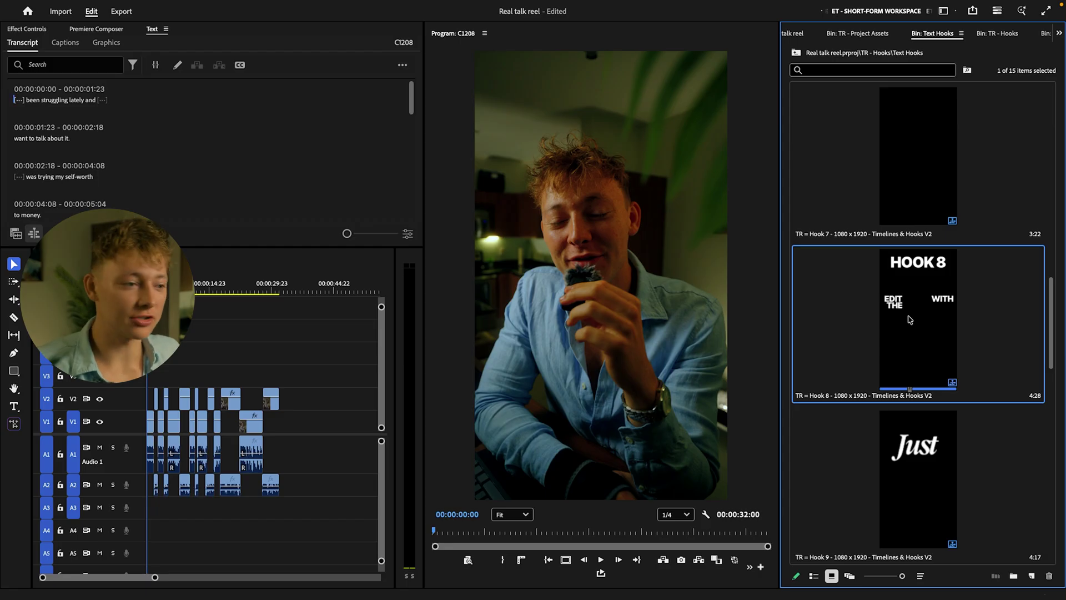
drag(894, 317, 160, 371)
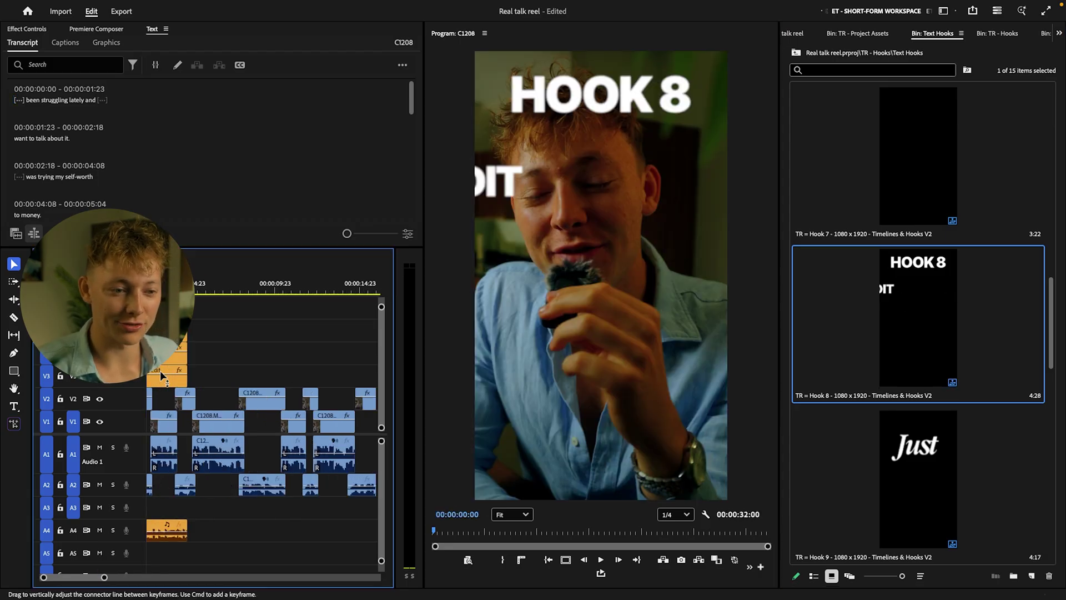
scroll(160, 371, up, 3)
key(space)
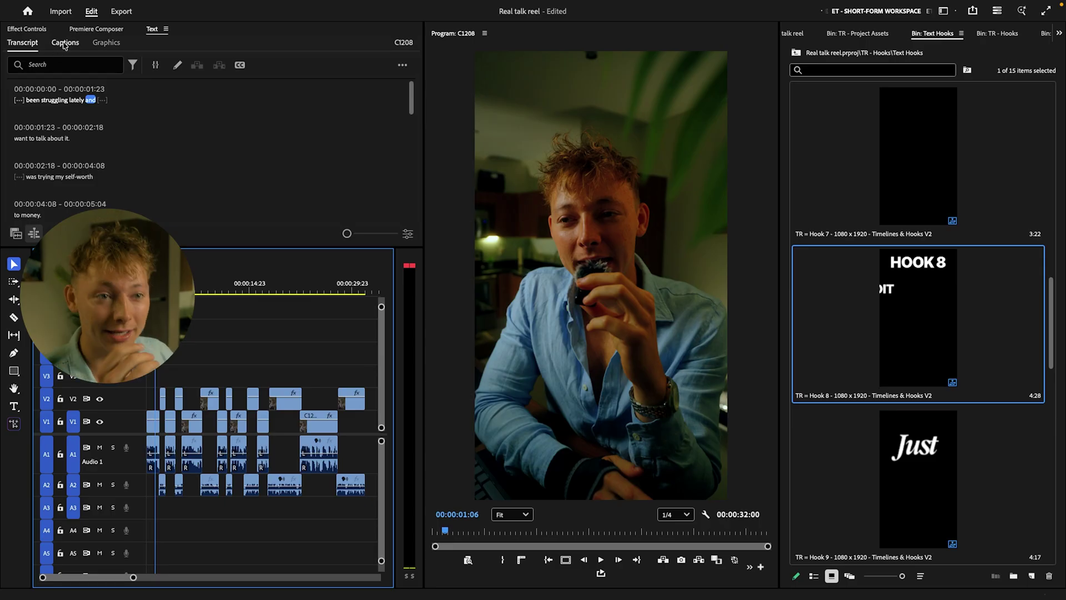
click(65, 44)
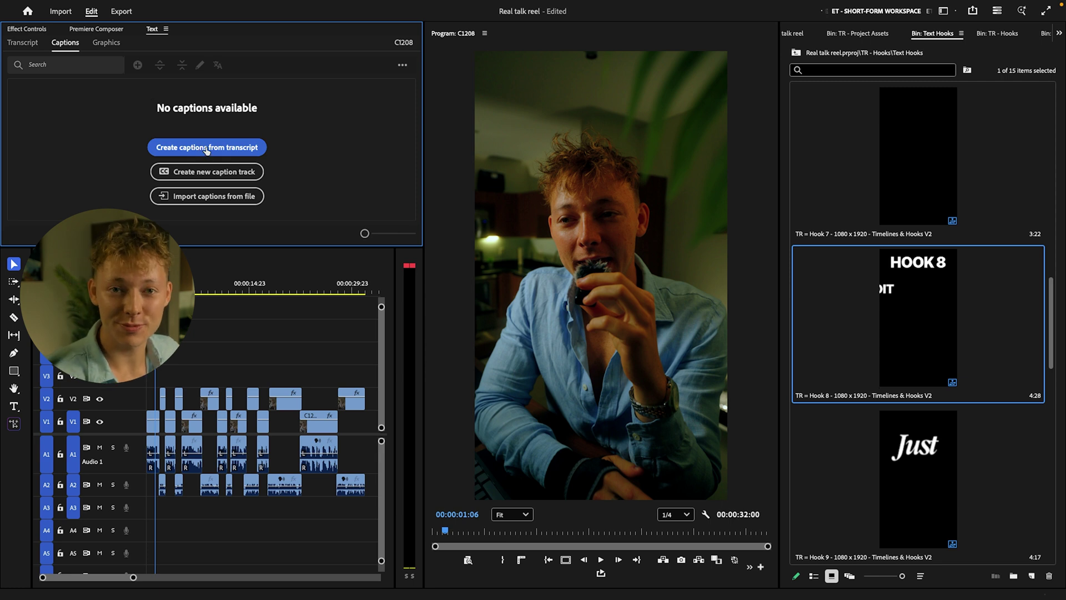
Step: Create single-line transcript captions with maximum length 7 and a low minimum duration
click(178, 149)
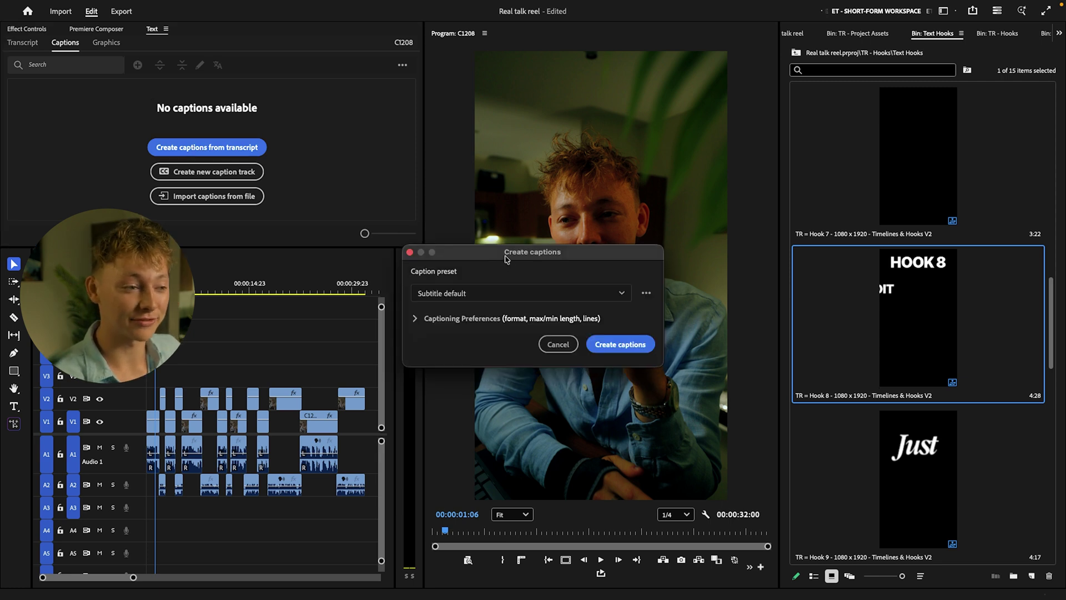
click(409, 195)
drag(520, 340, 388, 336)
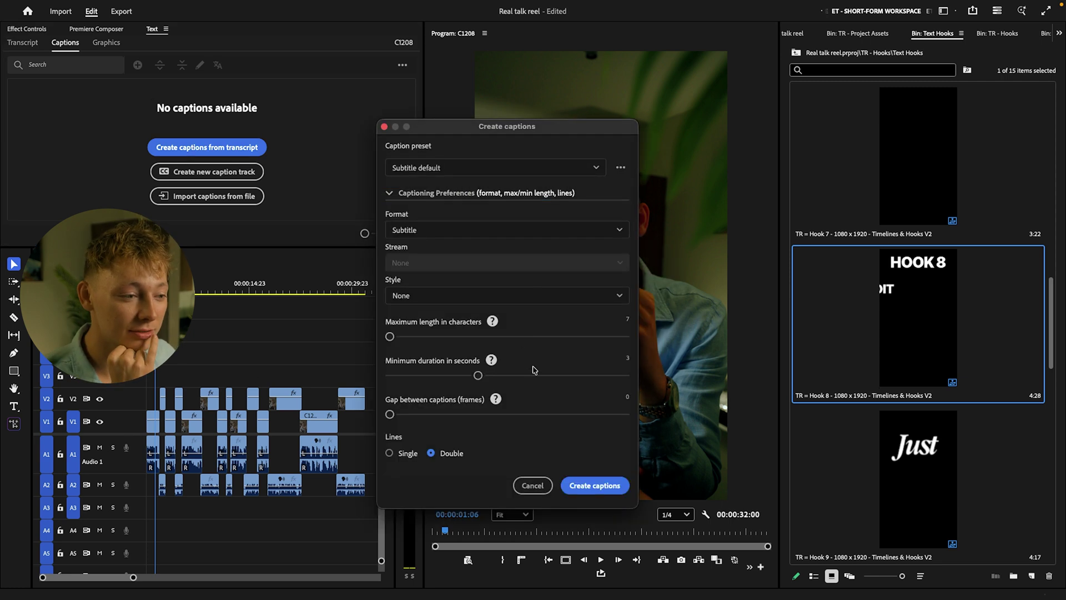
drag(529, 373, 362, 400)
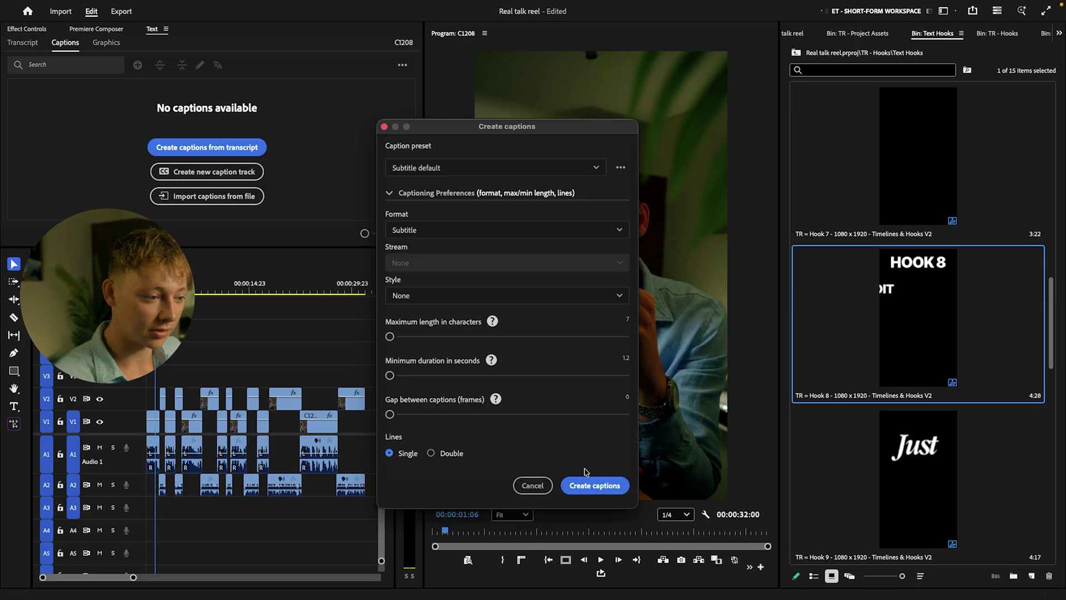
click(586, 486)
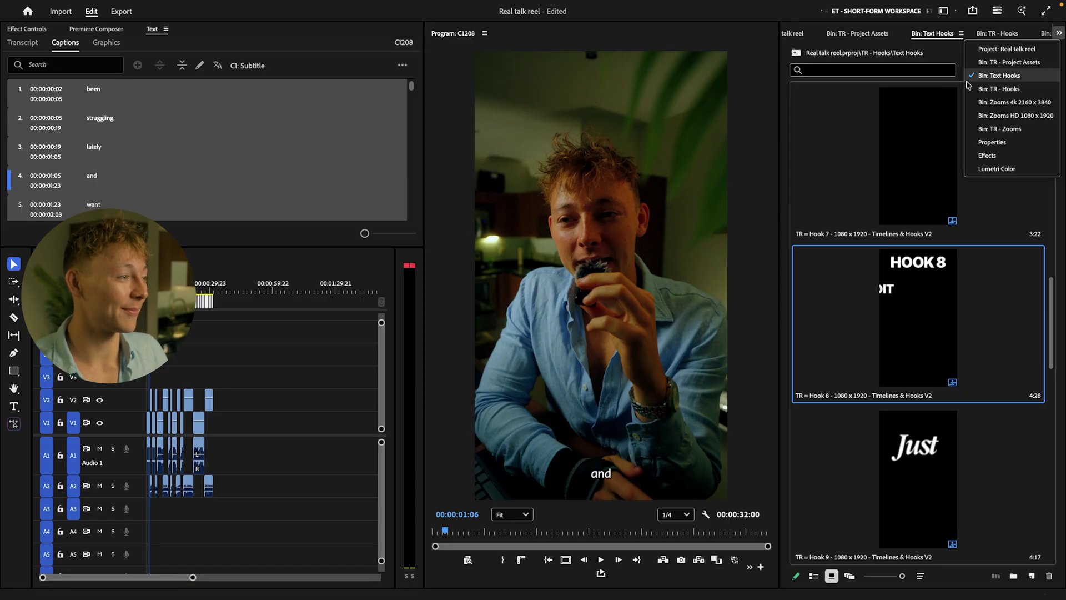
Step: Show the caption properties and preview the captions up to the 'Epictetus.' caption
click(991, 145)
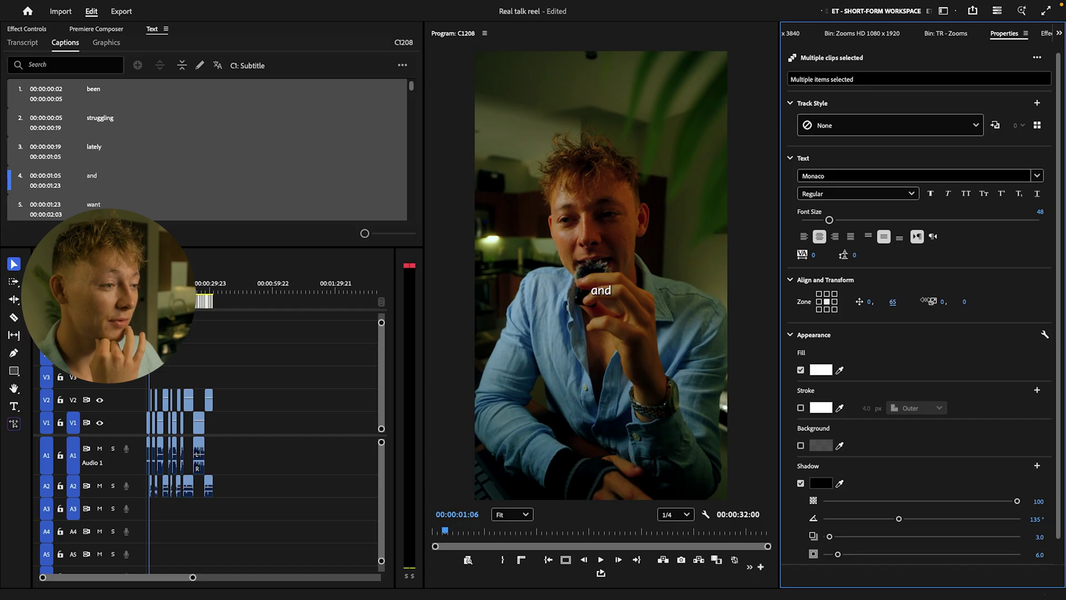
click(280, 269)
key(space)
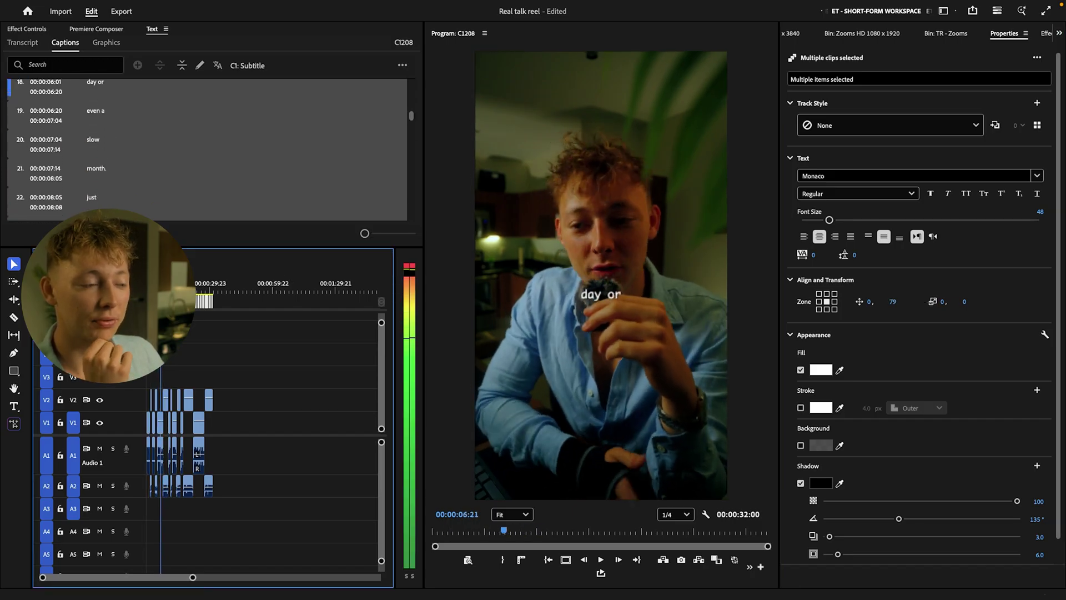
key(space)
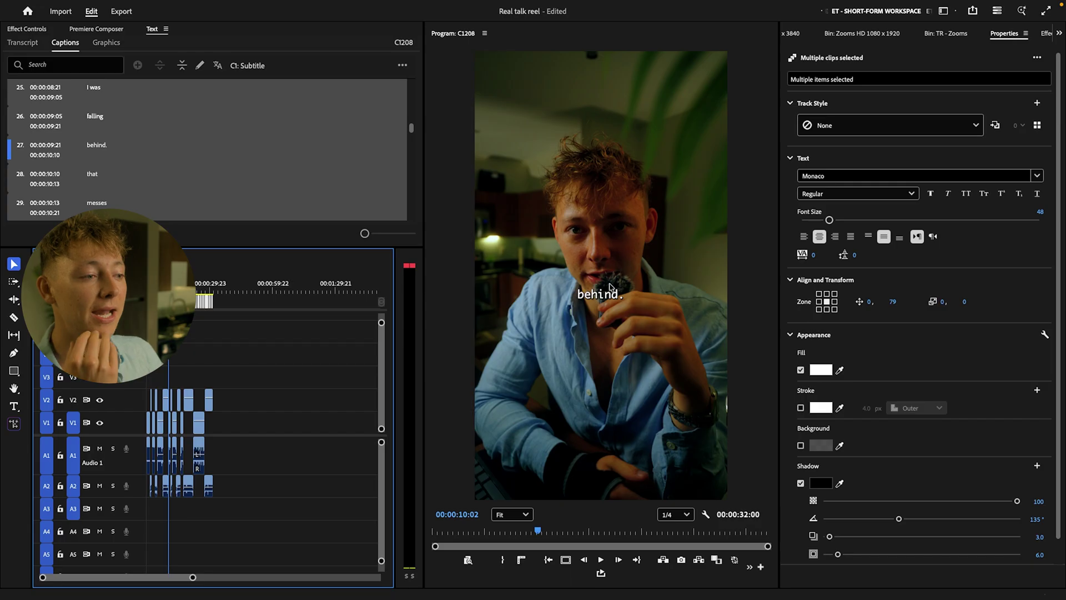
key(space)
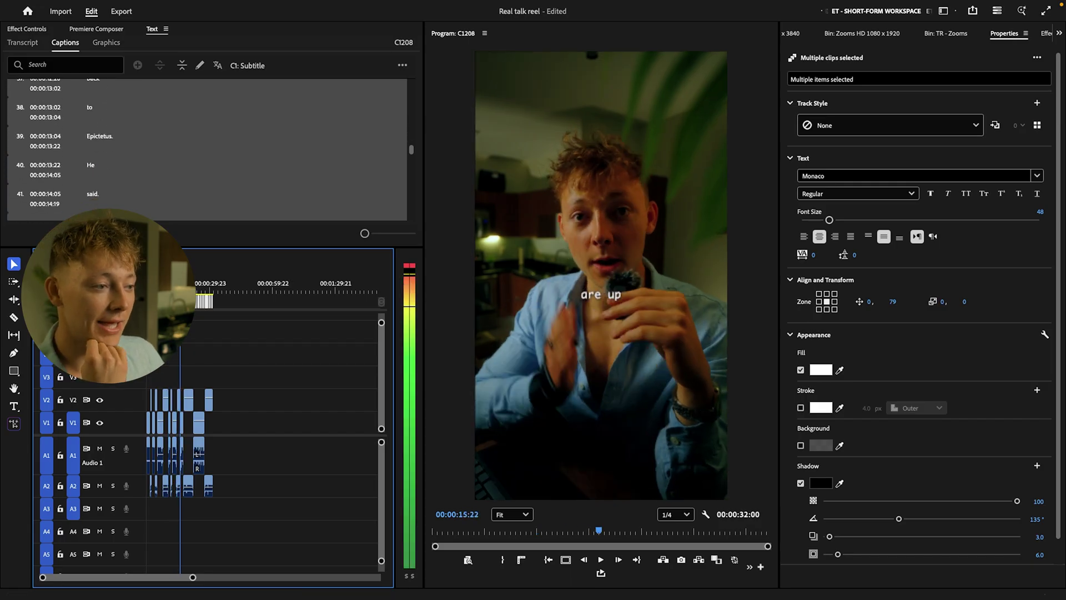
key(space)
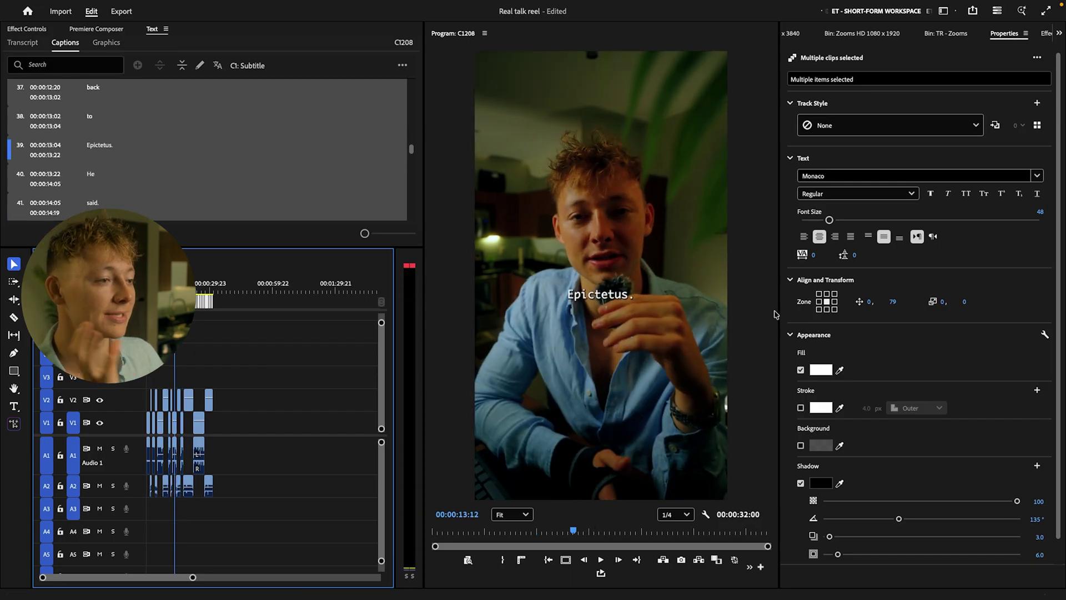
Step: Set the captions' vertical offset to 104, test and undo the bottom zone, then replay
click(893, 302)
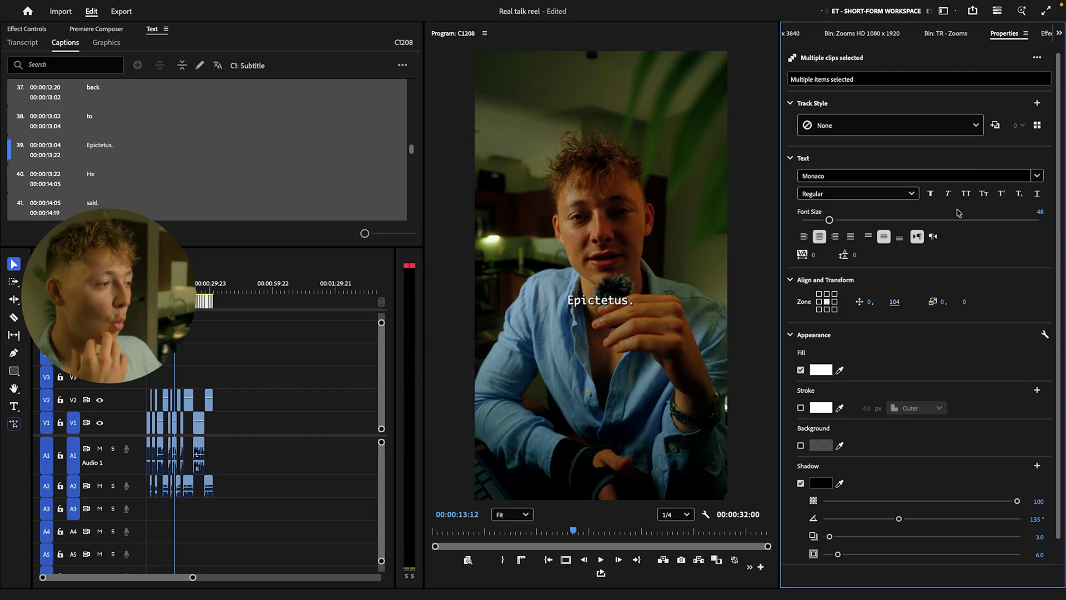
click(827, 309)
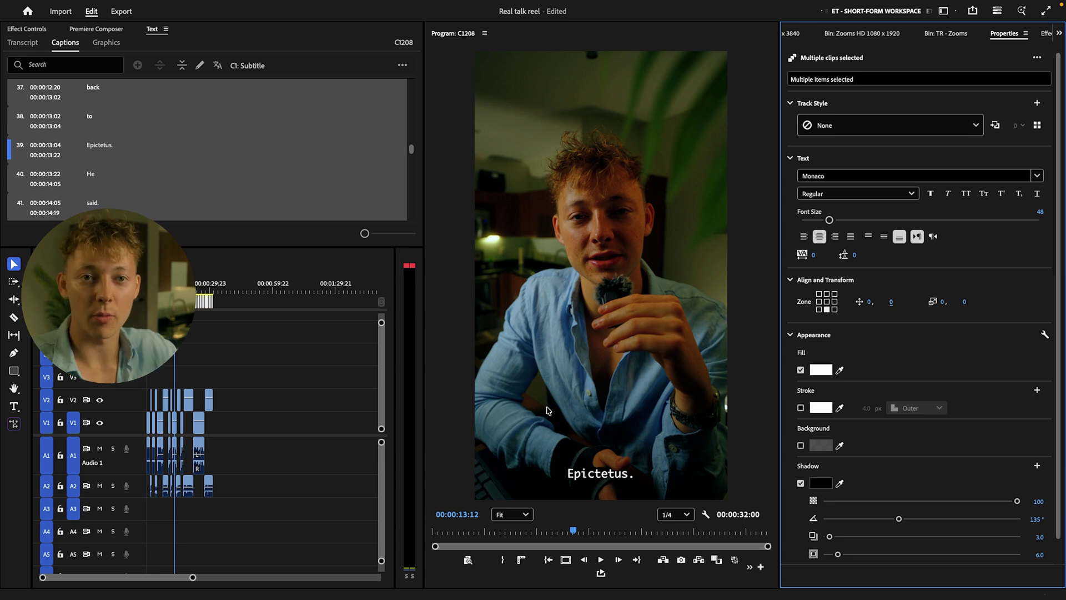
key(ctrl+z)
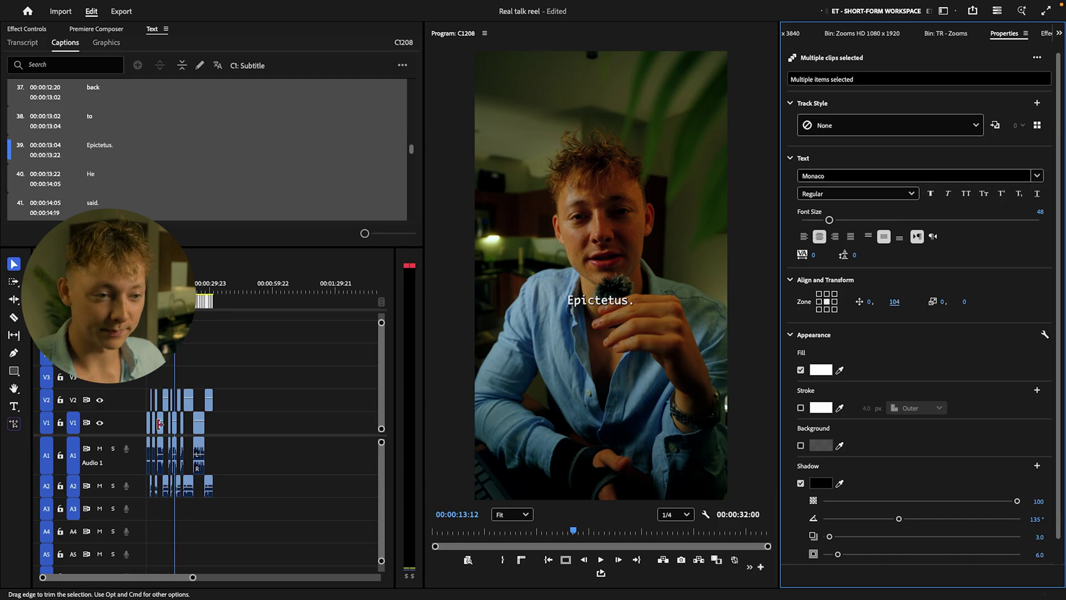
key(space)
click(159, 289)
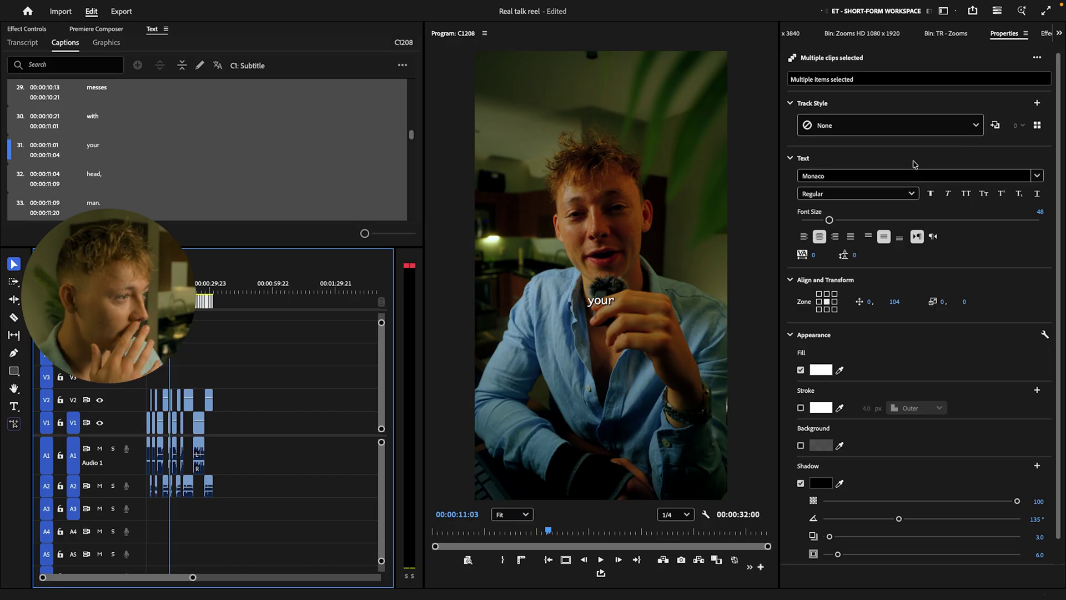
Step: Change the caption font to Inter Black
click(1038, 176)
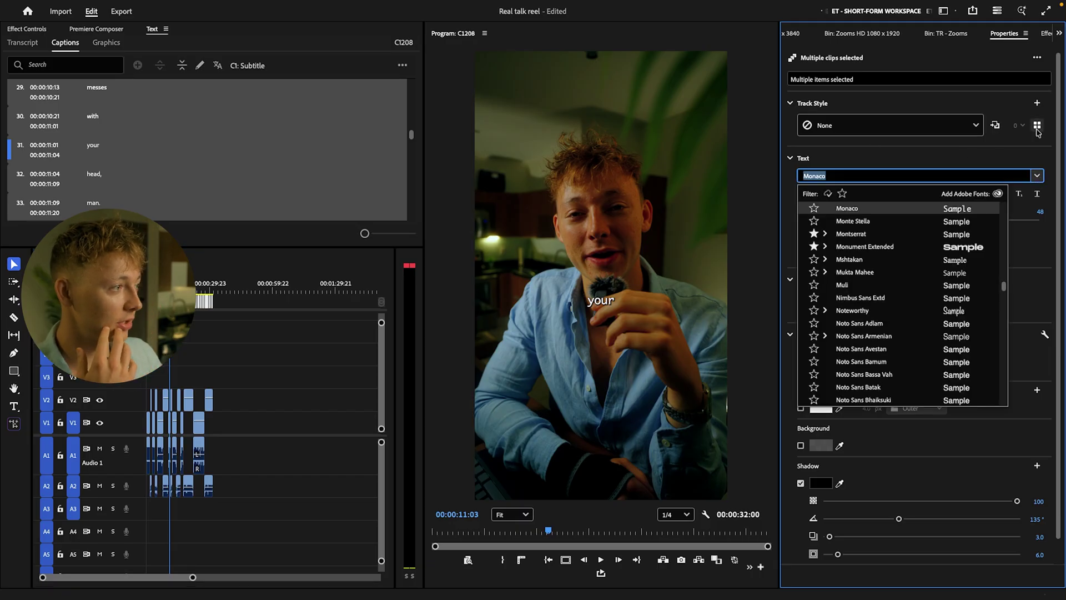
click(1037, 126)
click(1037, 126)
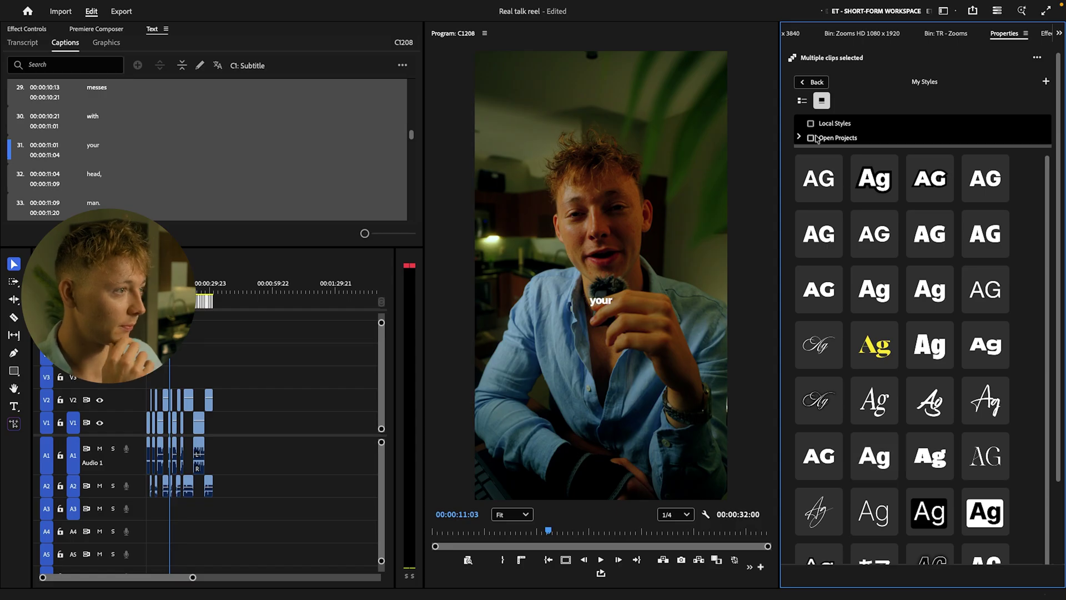
click(810, 83)
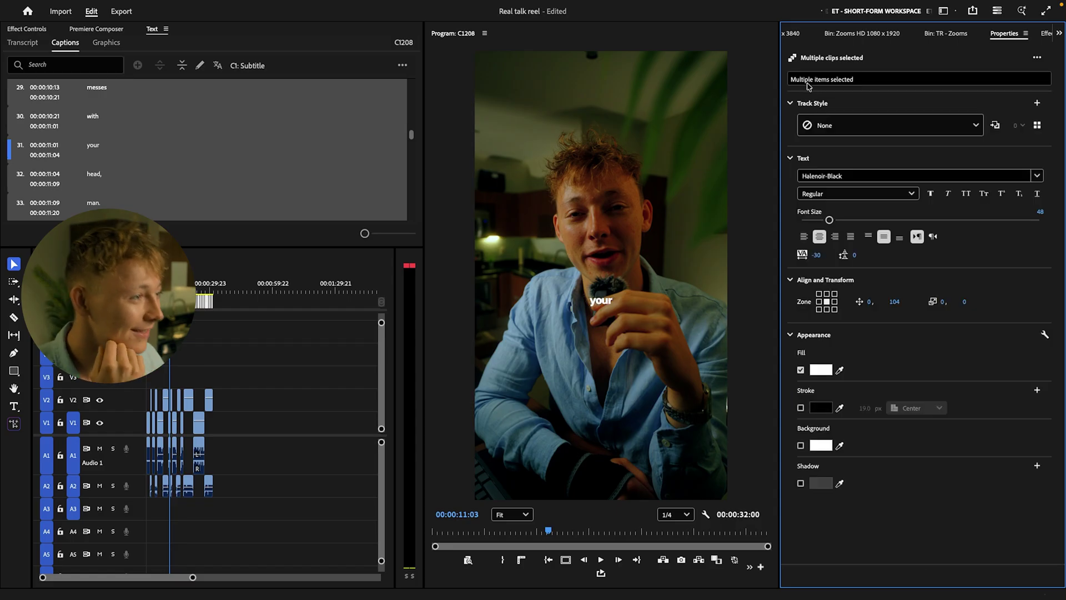
click(993, 176)
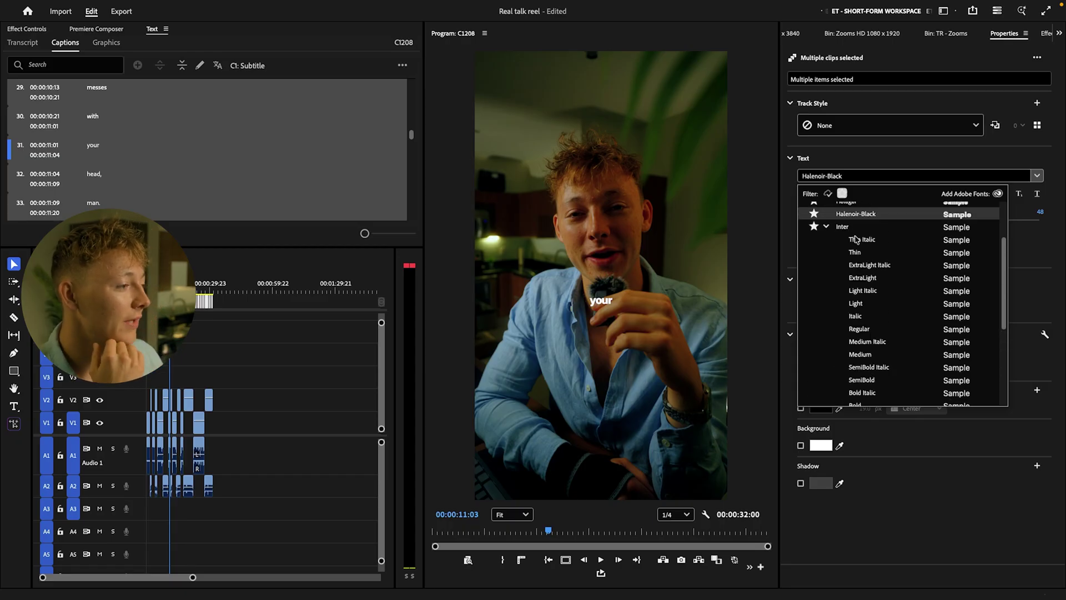
scroll(877, 261, down, 3)
click(856, 340)
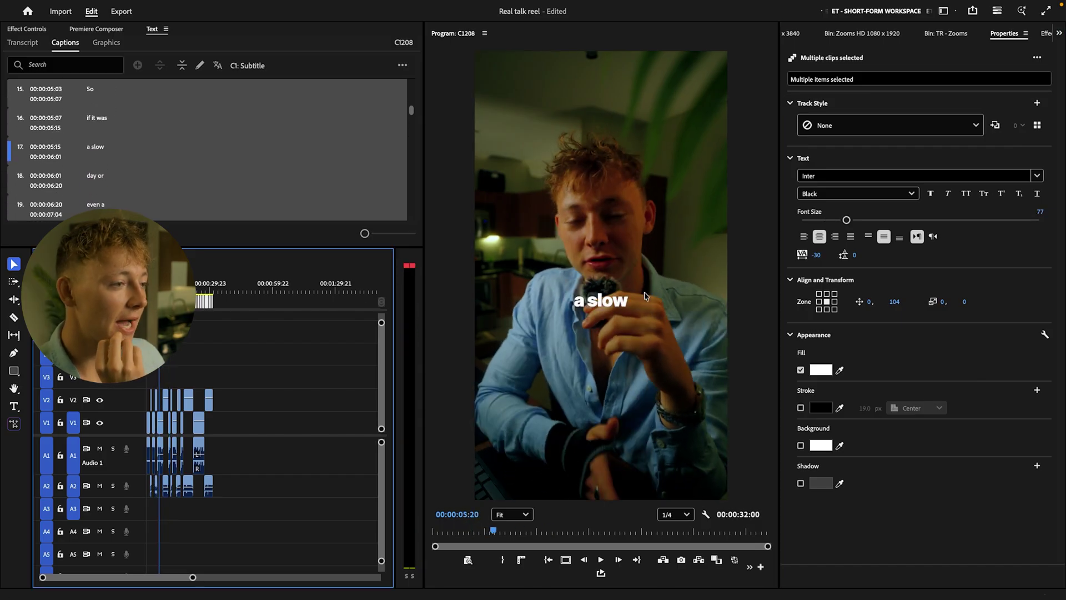
Step: Reduce the caption font size to 55 and play back to review the captions
drag(848, 215, 834, 222)
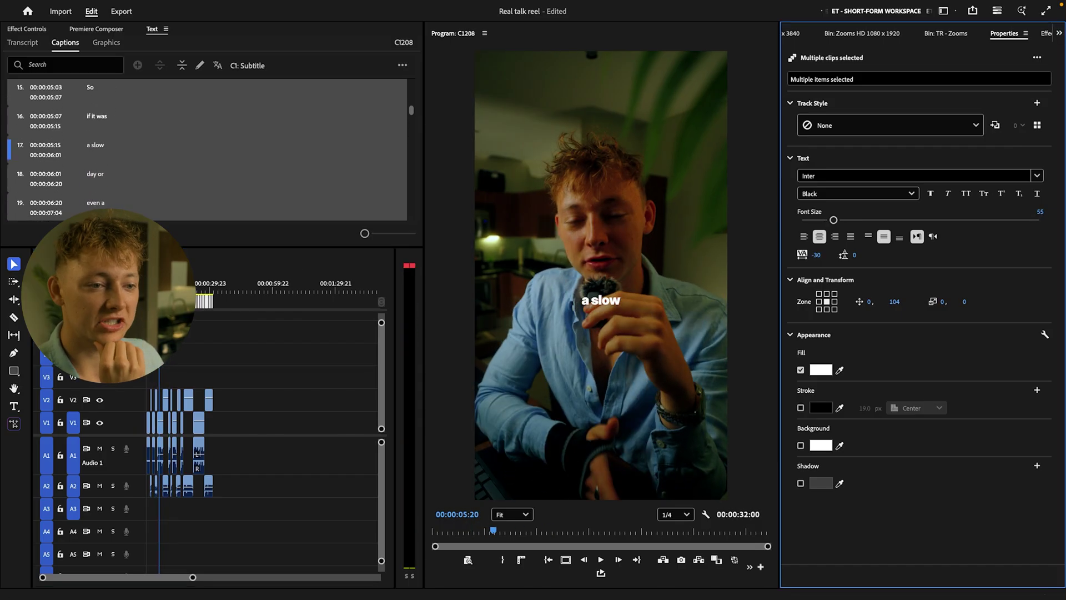
key(space)
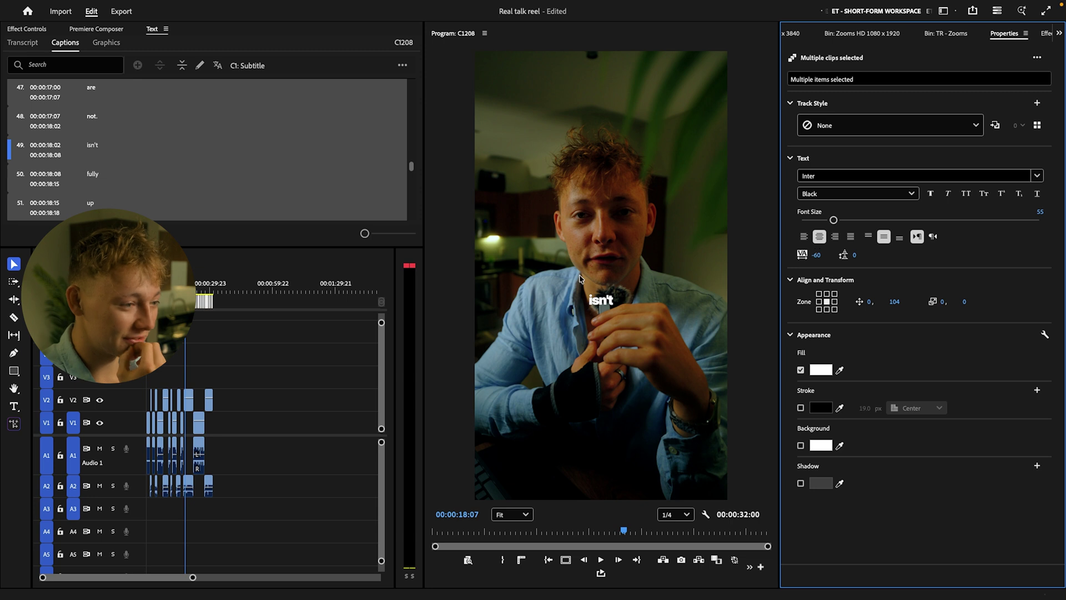
click(171, 290)
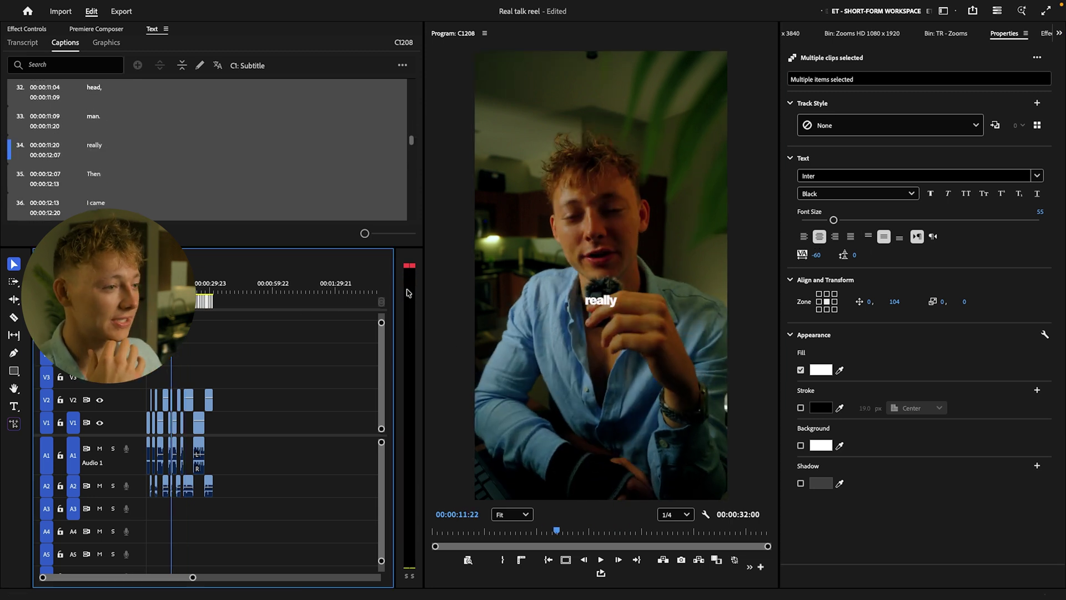
key(Home)
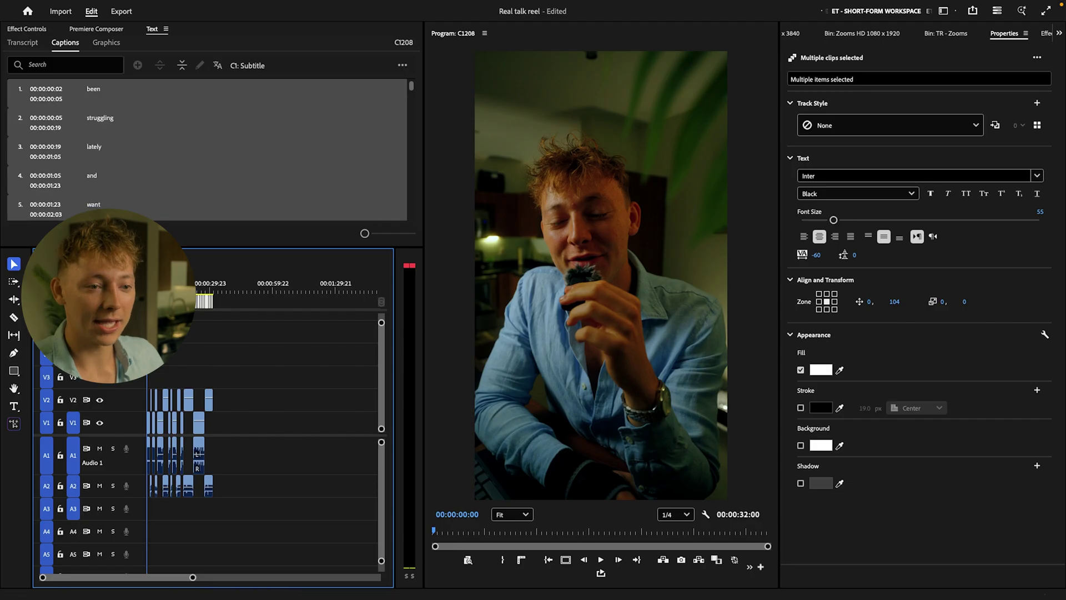
click(159, 291)
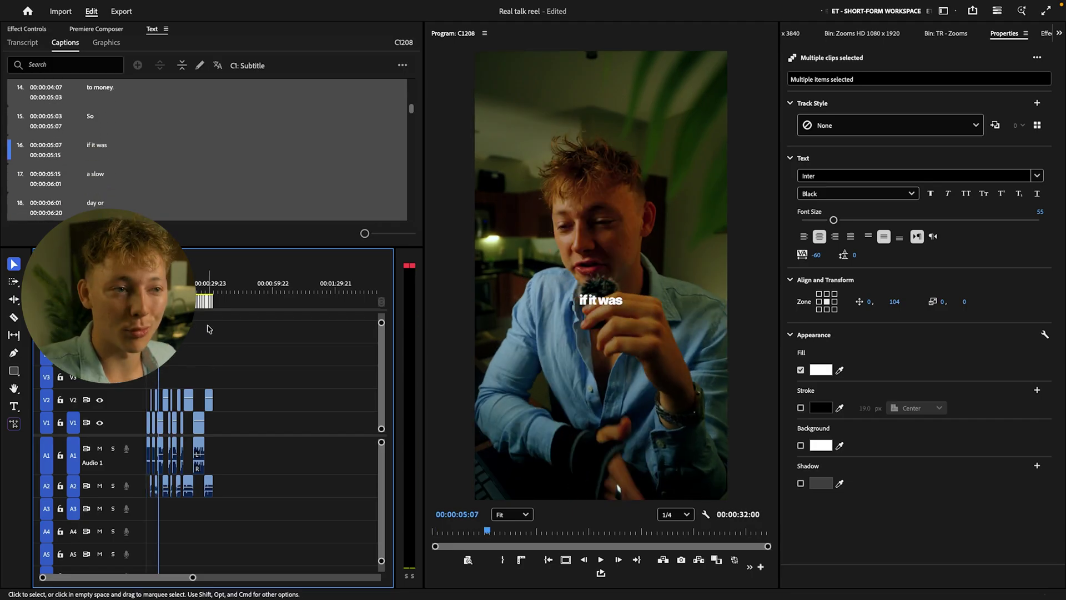
mouse_move(225, 3)
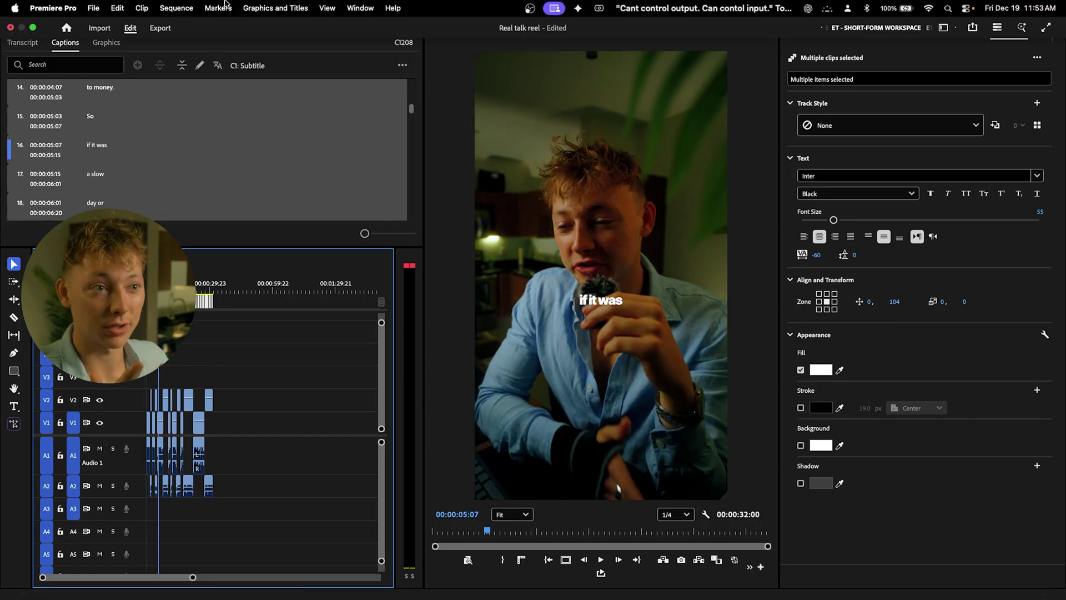
Step: Upgrade the captions to graphic clips and drag them onto track V3
click(270, 8)
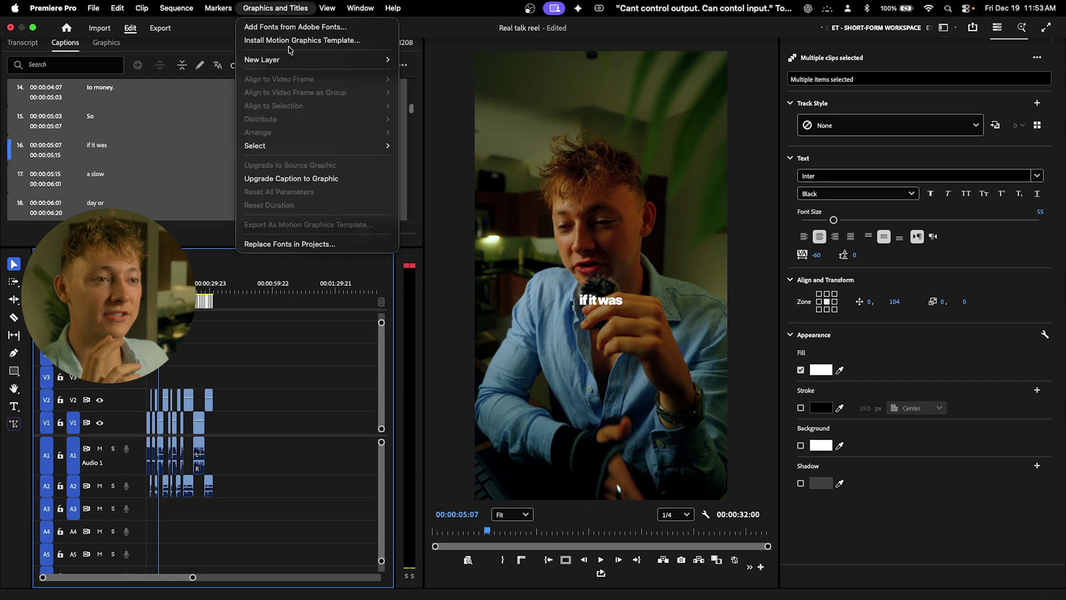
click(321, 178)
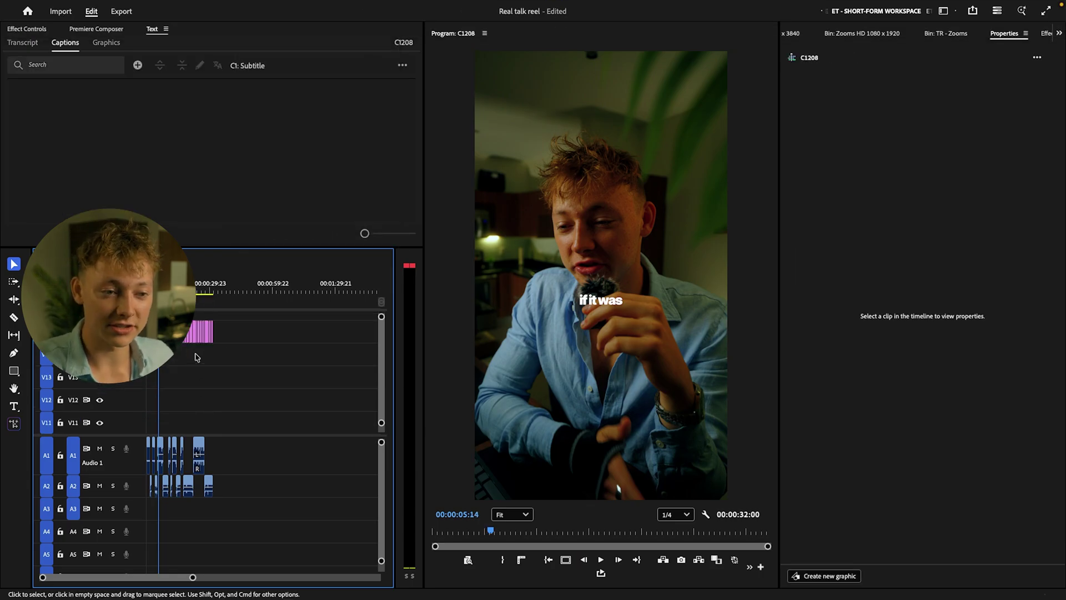
drag(183, 332, 178, 366)
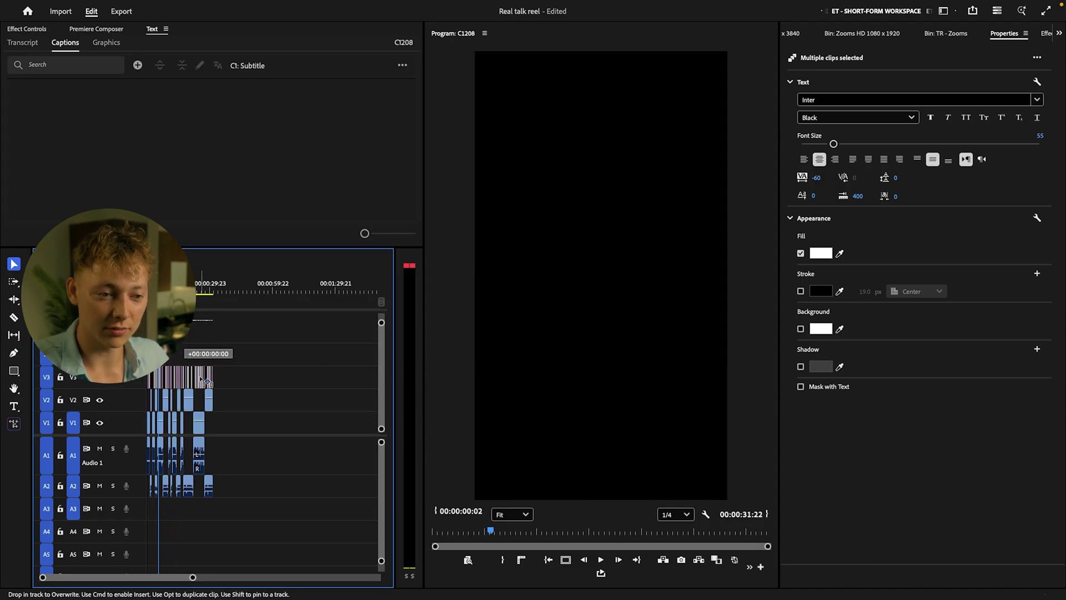
drag(202, 381, 202, 381)
key(equal)
key(equal)
key(equal)
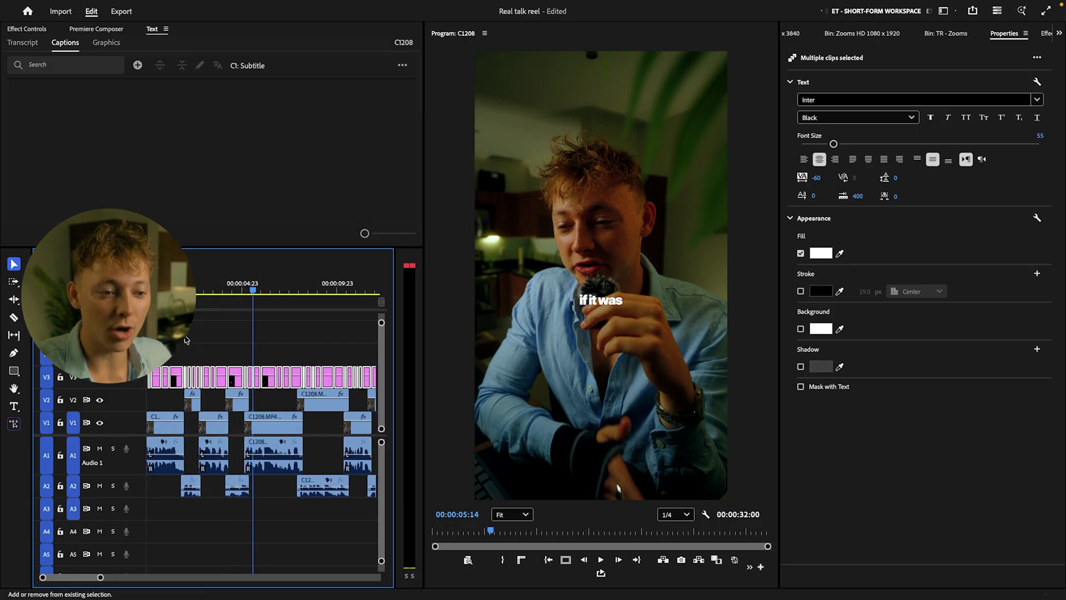
click(186, 336)
key(Up)
key(Up)
key(Up)
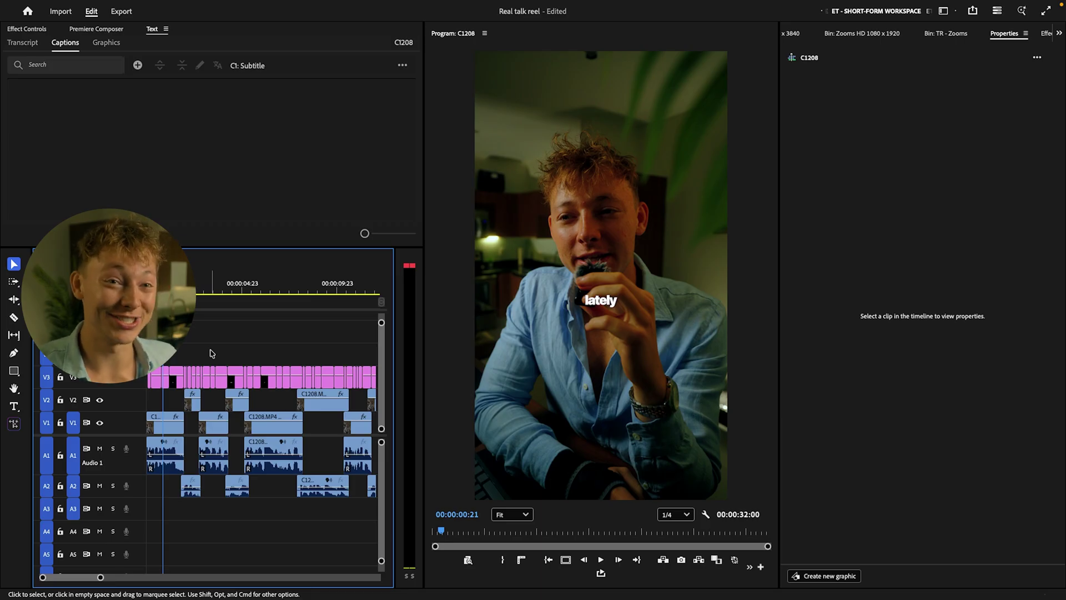
scroll(205, 339, up, 5)
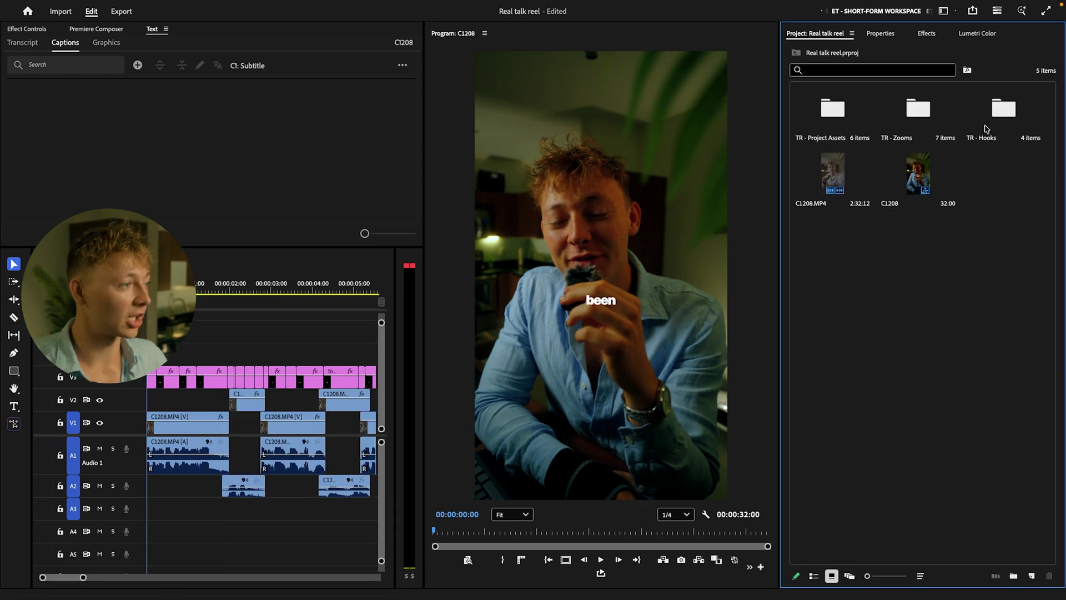
Step: Open the TR - Hooks > Text Hooks bin and play the reel from the start
double_click(1007, 118)
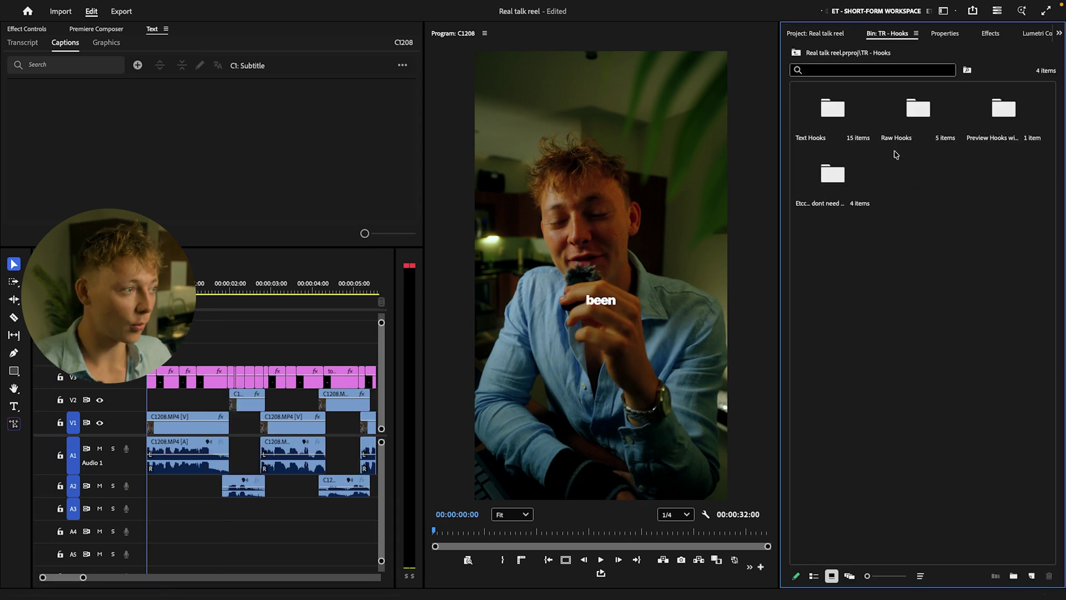
double_click(834, 115)
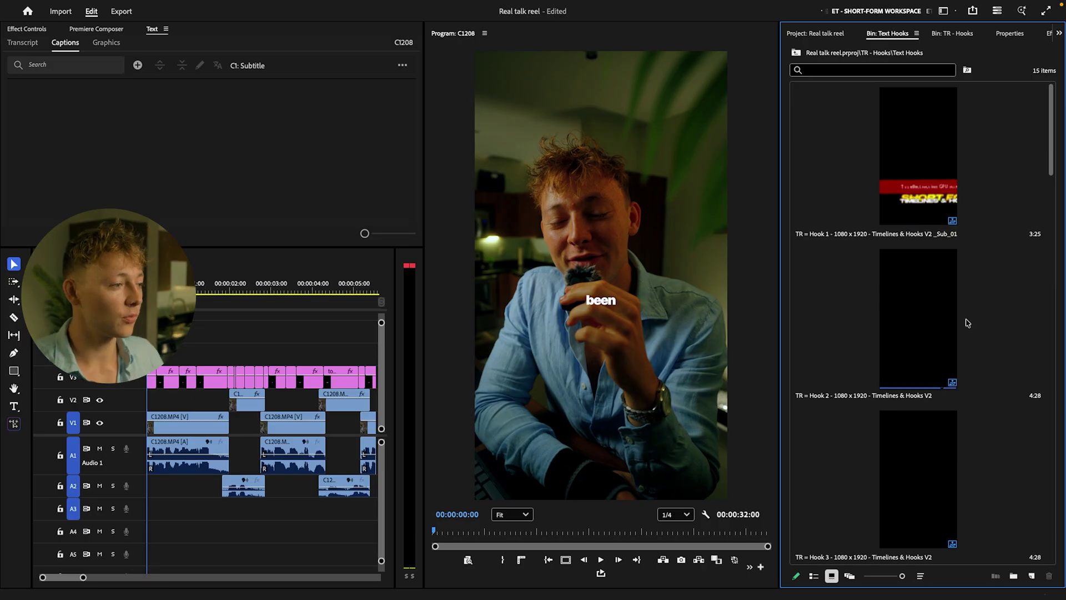
scroll(923, 294, down, 3)
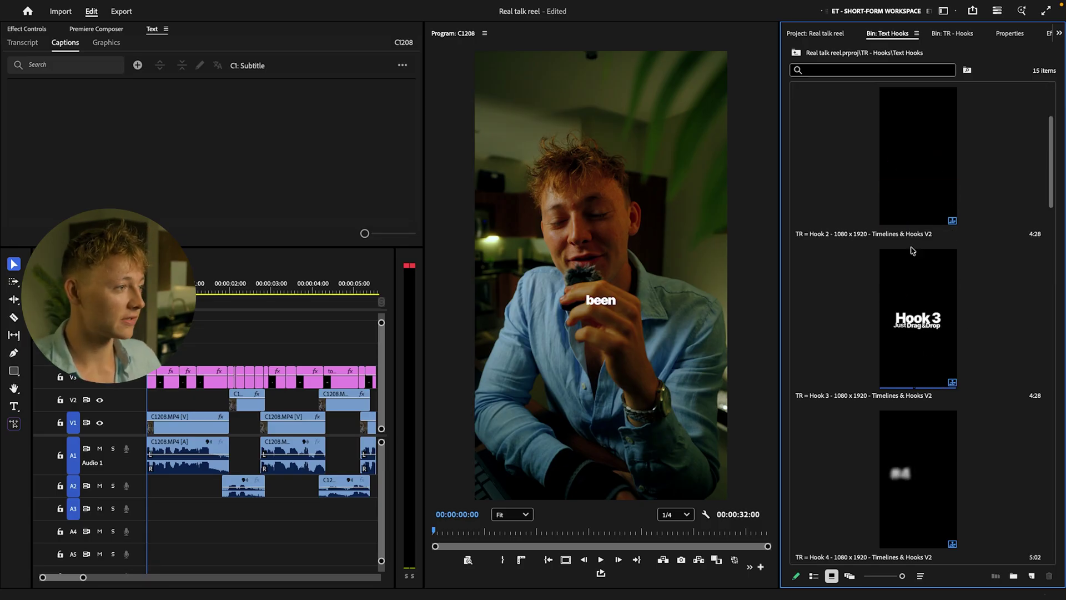
click(77, 261)
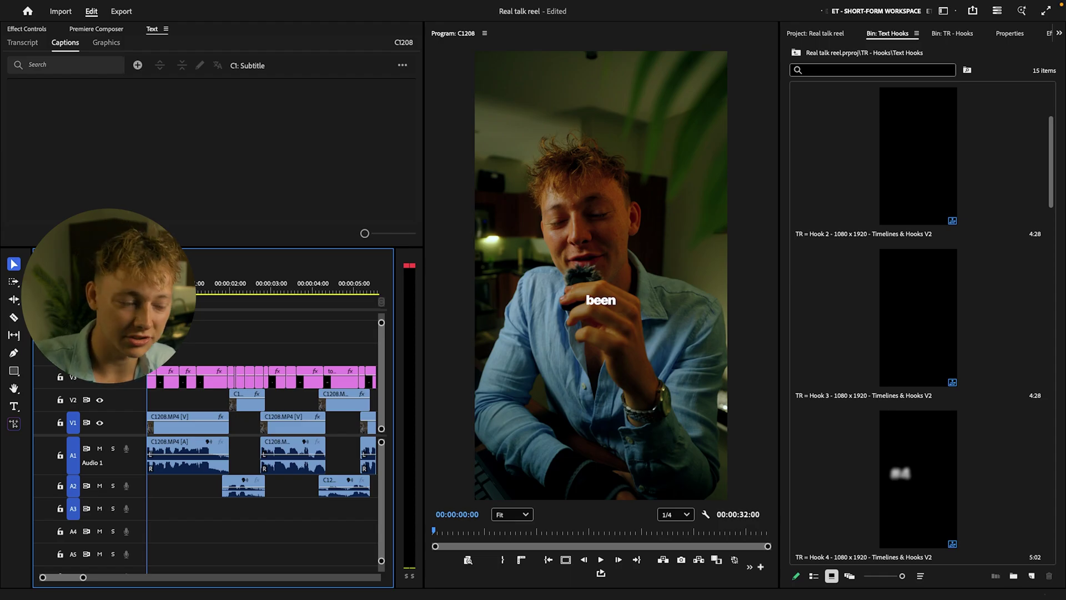
key(space)
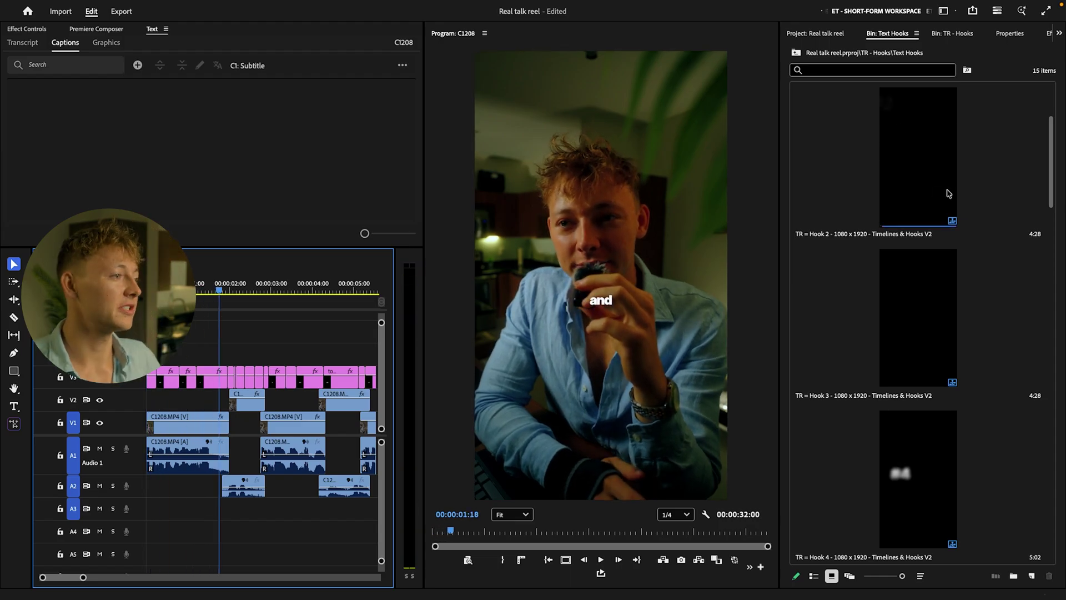
Step: Browse the hook templates and drag Hook 5 to the sequence start above V3
scroll(916, 303, down, 1)
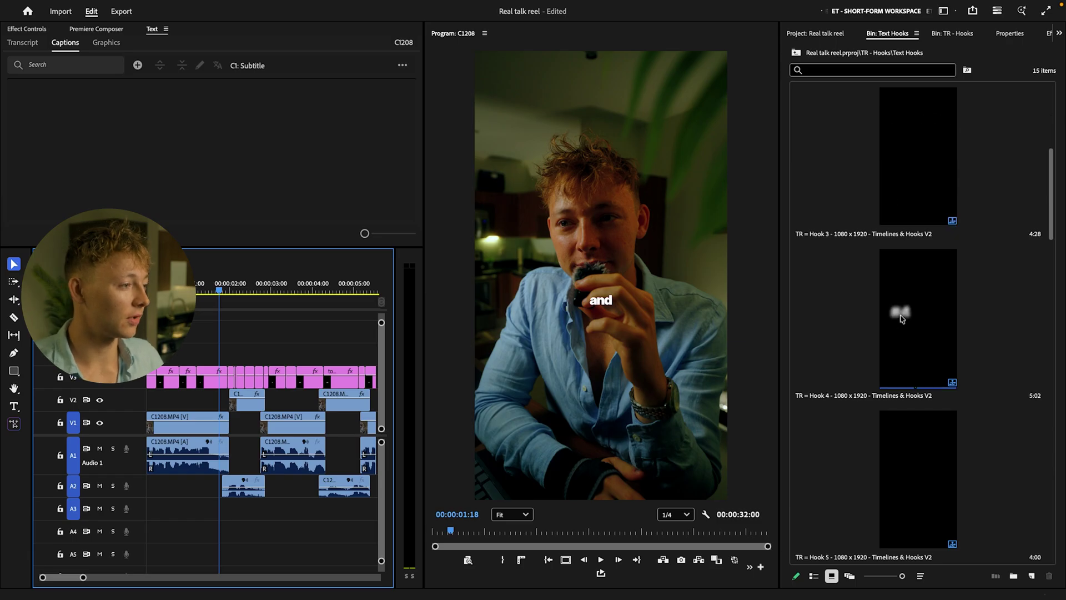
scroll(930, 330, down, 2)
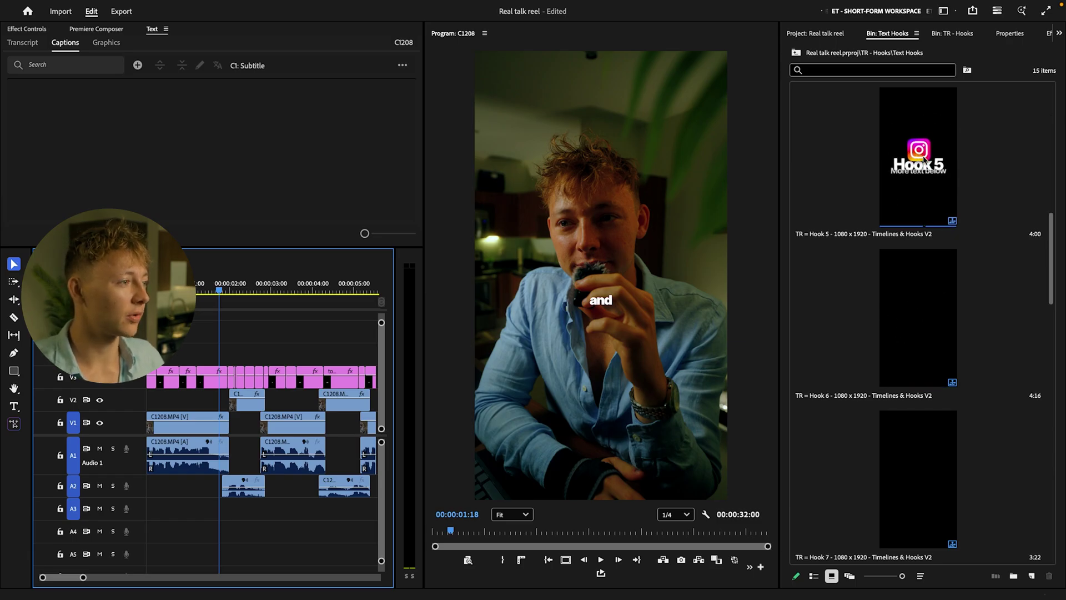
scroll(911, 278, down, 2)
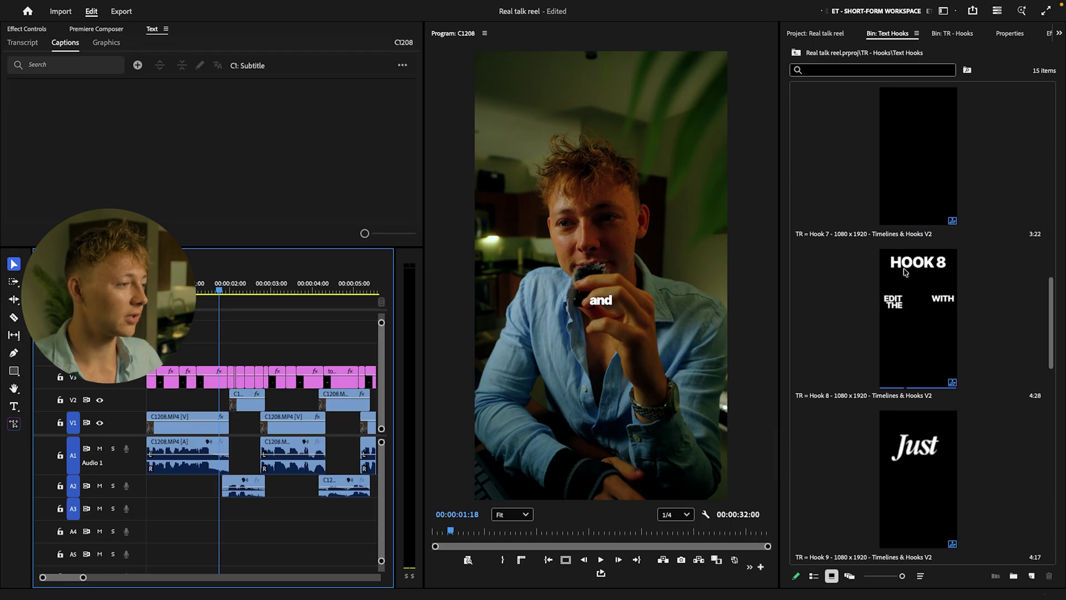
scroll(916, 222, up, 2)
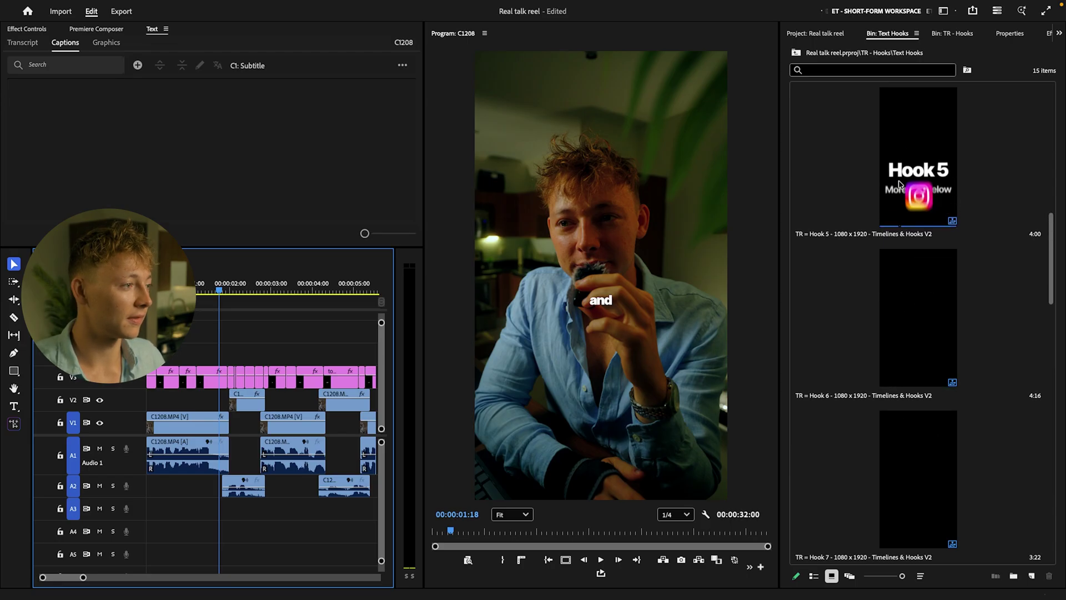
drag(895, 186, 205, 348)
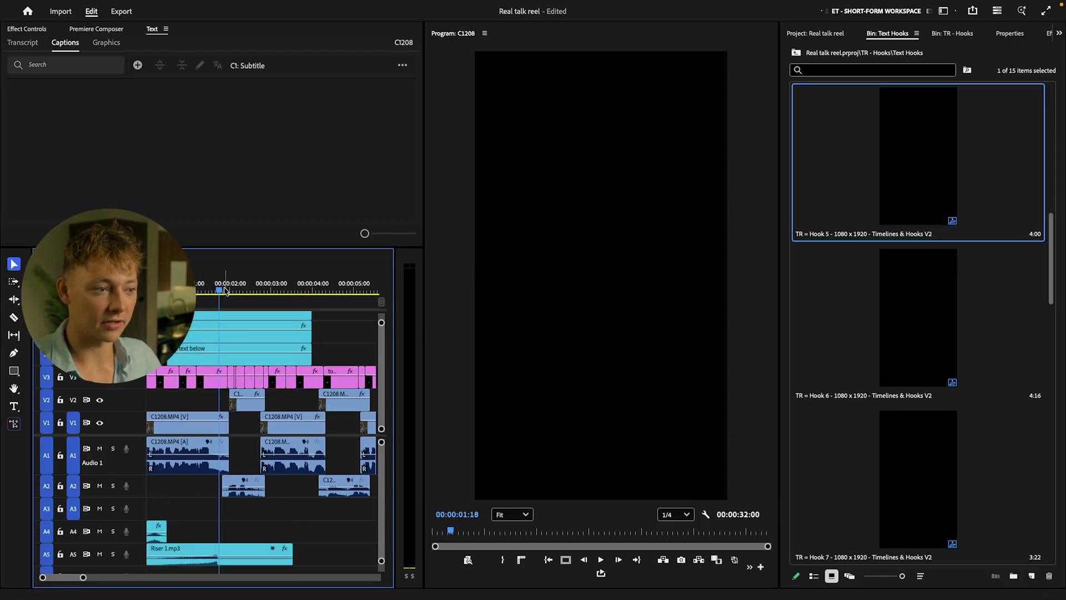
Step: Preview the hook, delete the Logo/Icon Here placeholder, and move the adjustment layer down a track
key(space)
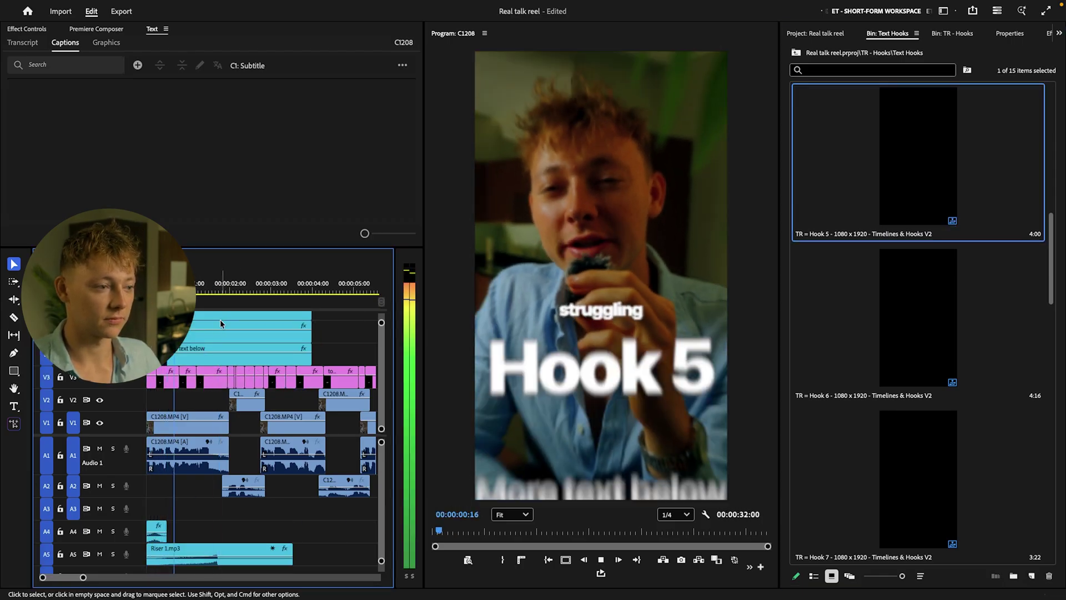
key(space)
scroll(186, 348, up, 2)
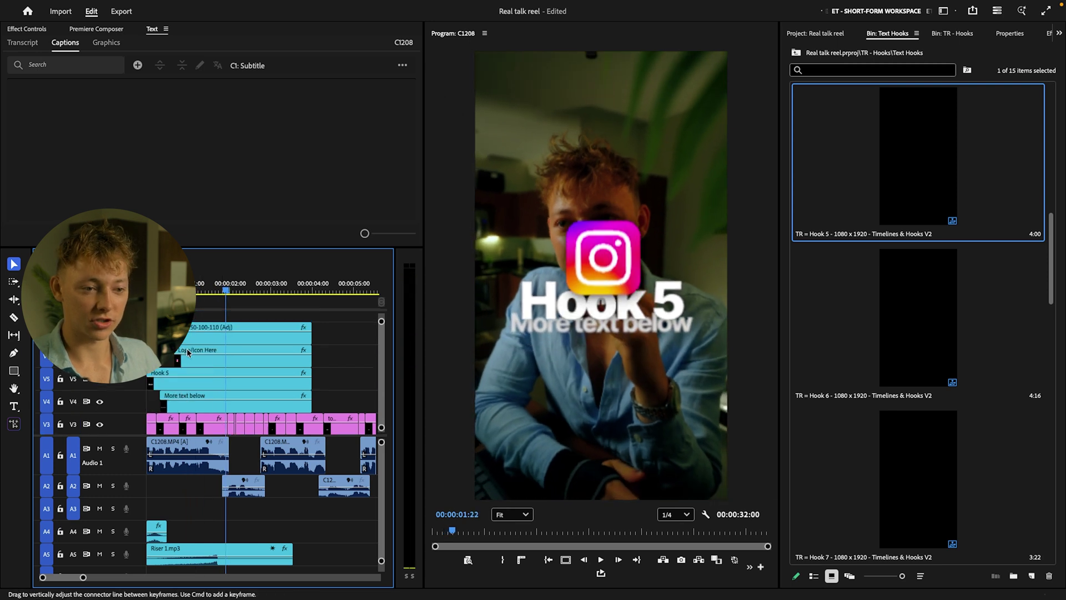
click(219, 356)
key(Delete)
scroll(209, 359, down, 1)
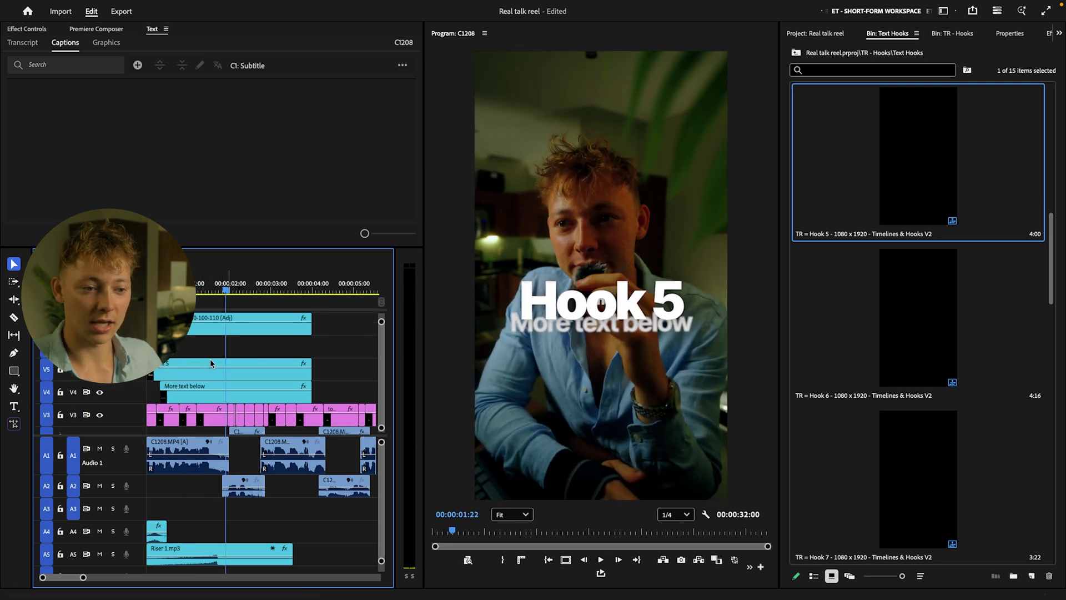
drag(211, 313, 217, 327)
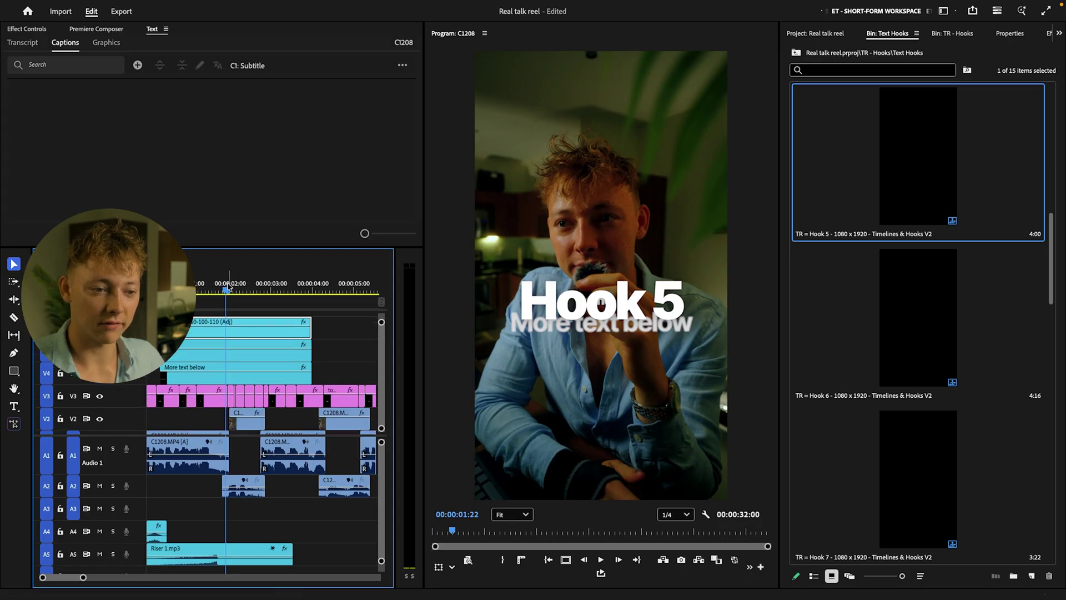
Step: Shrink the 'Struggling lately' line's font size from 107 to 90
key(Home)
key(=)
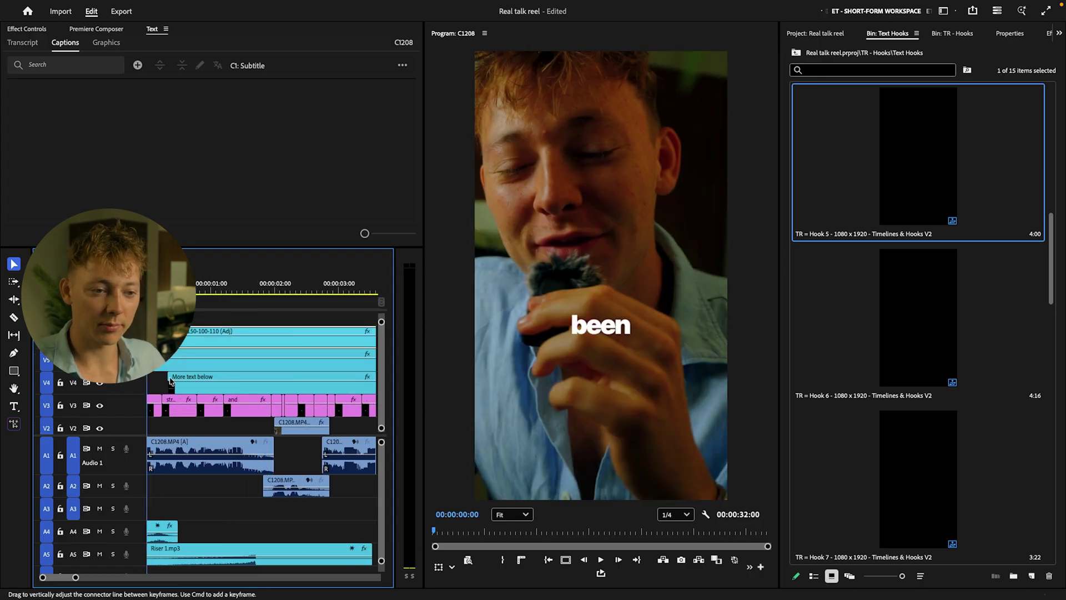
scroll(203, 380, up, 1)
scroll(203, 380, up, 2)
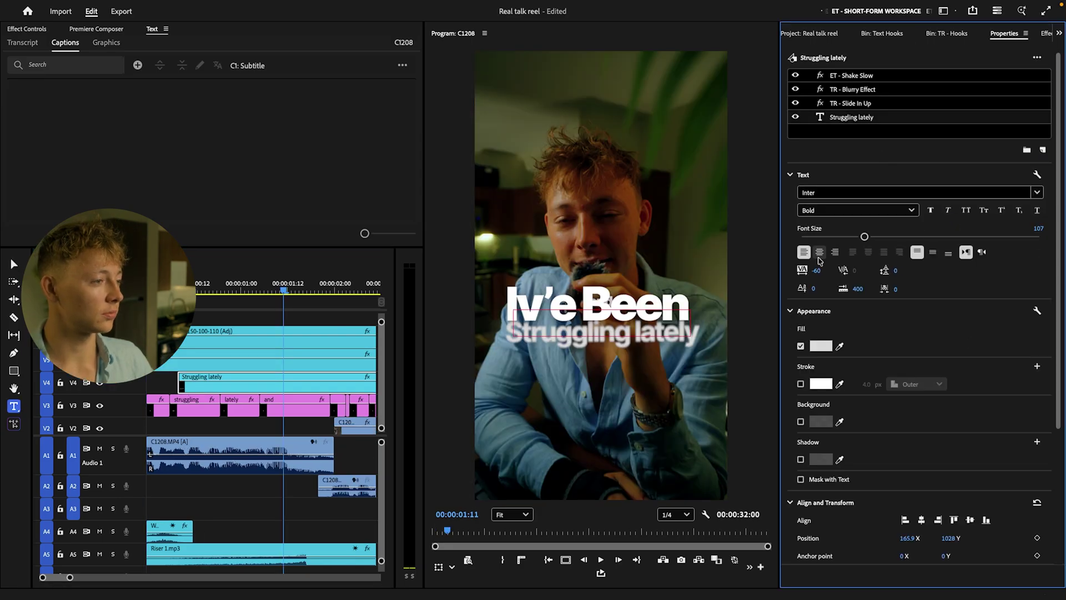
scroll(933, 320, down, 1)
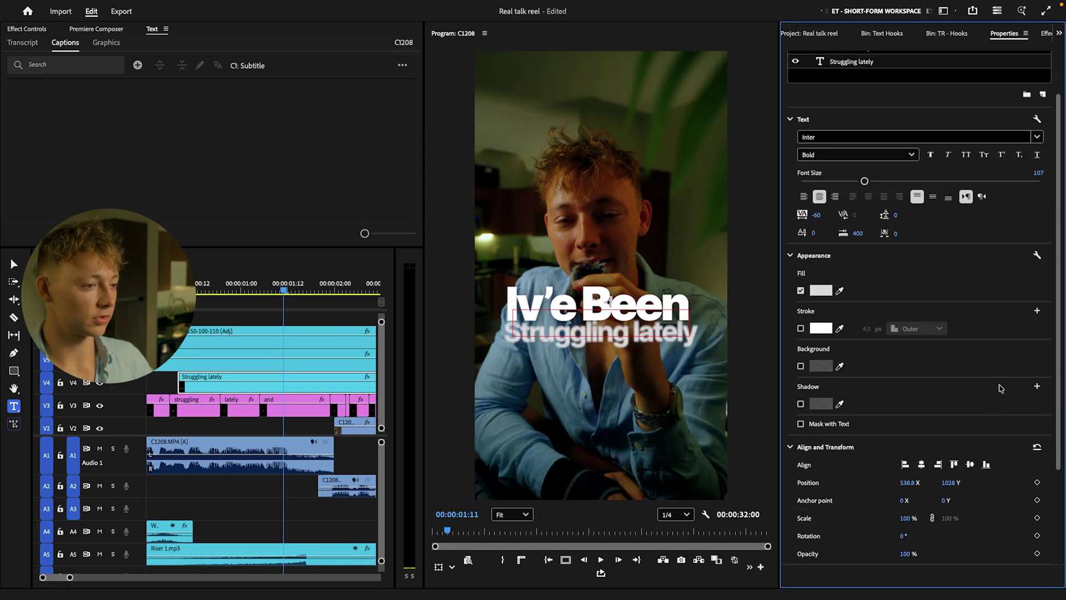
drag(864, 181, 854, 182)
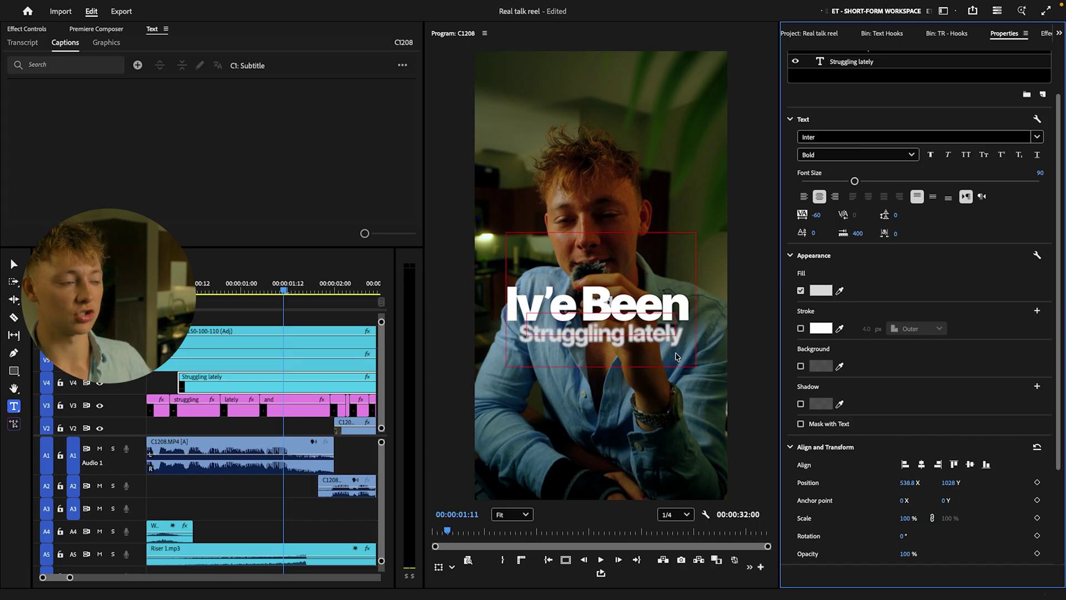
click(888, 77)
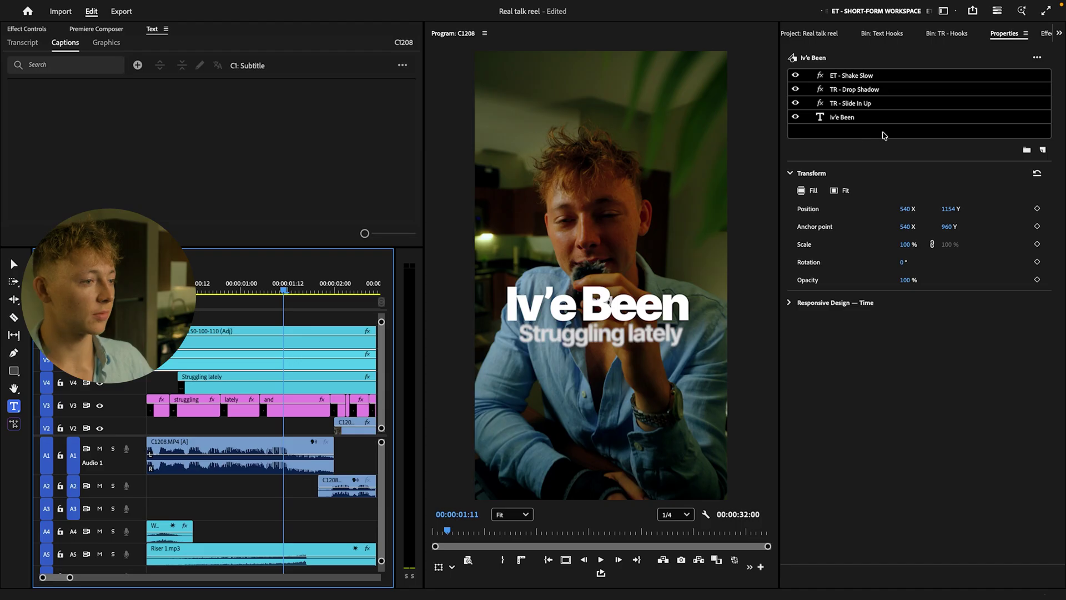
Step: Lower the 'Iv'e Been' text layer to Position Y 970
click(853, 117)
scroll(899, 311, down, 2)
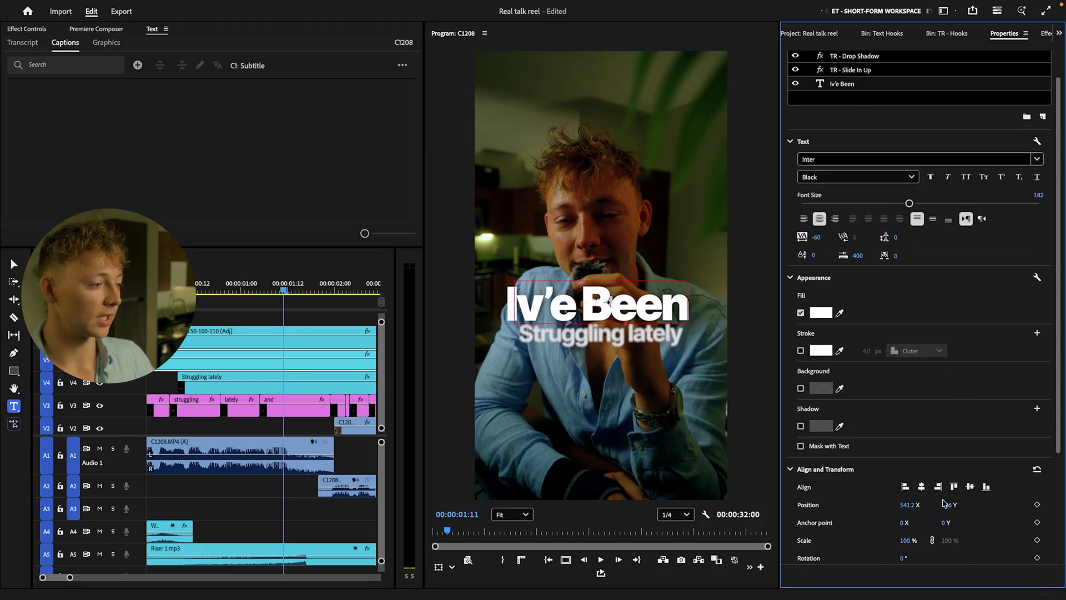
drag(948, 504, 959, 501)
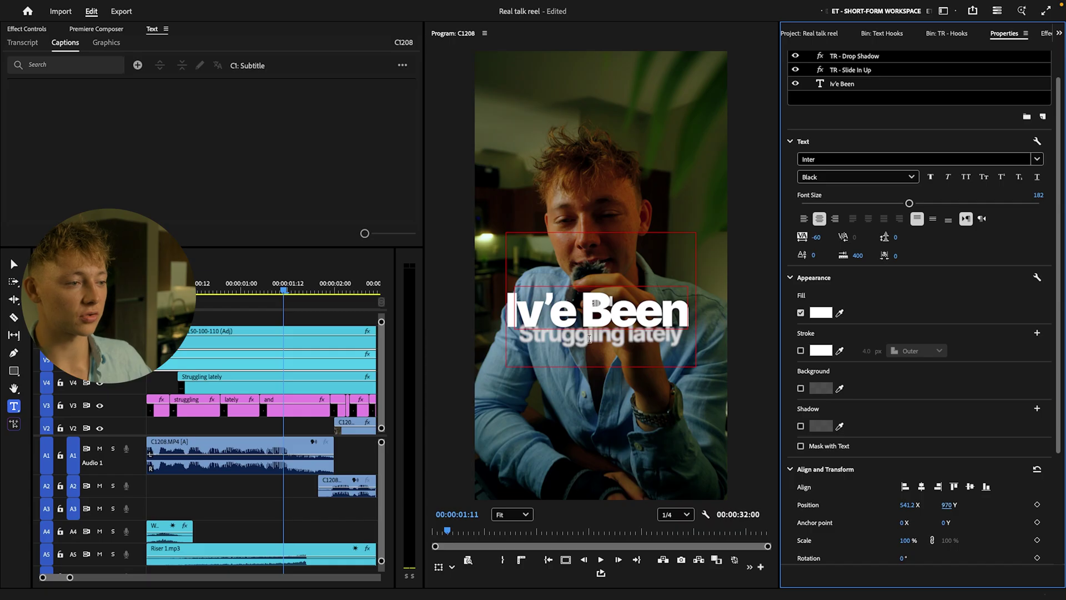
click(247, 426)
scroll(653, 325, up, 3)
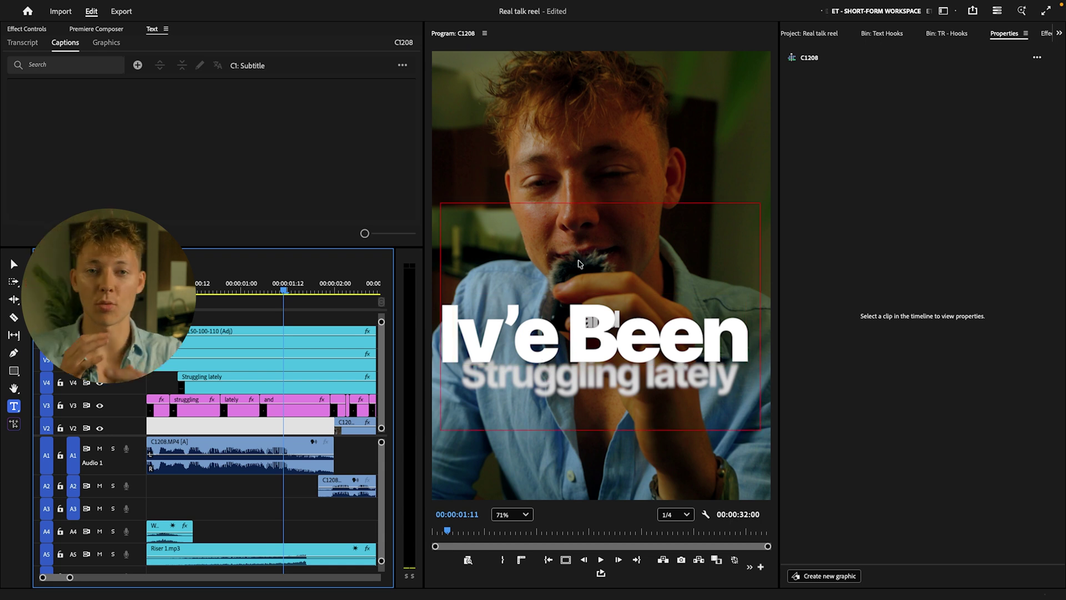
Step: Set the monitor zoom to Fit and play the opening hook from the start twice
click(512, 514)
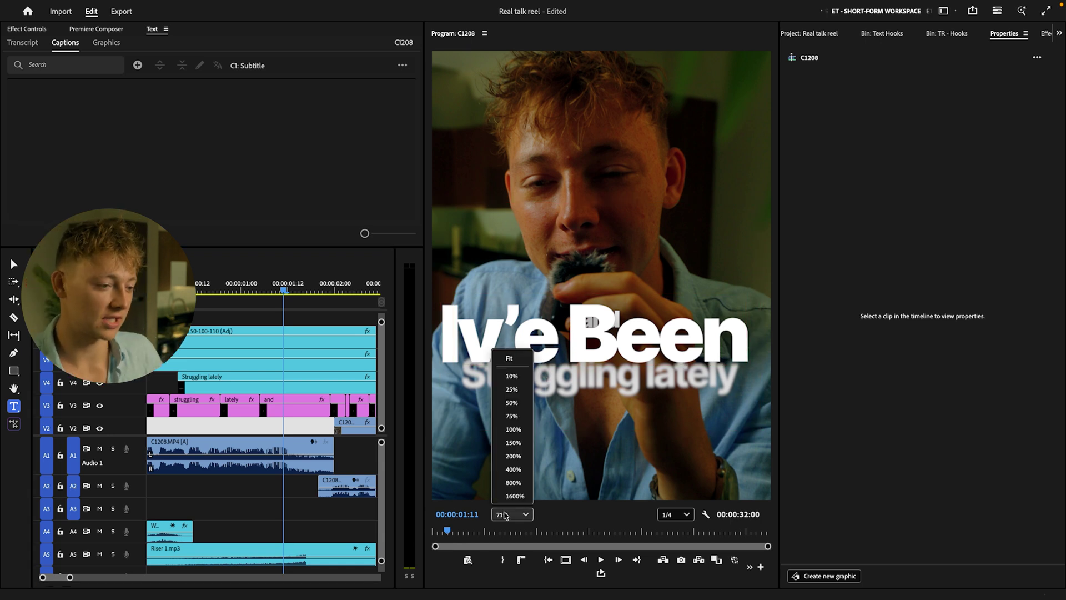
click(517, 358)
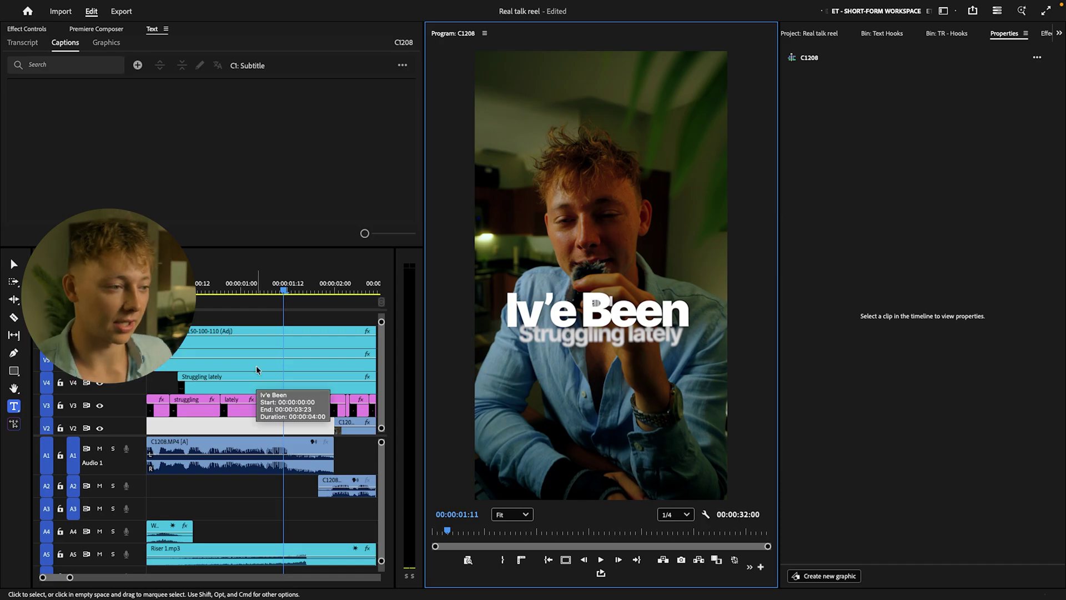
click(281, 313)
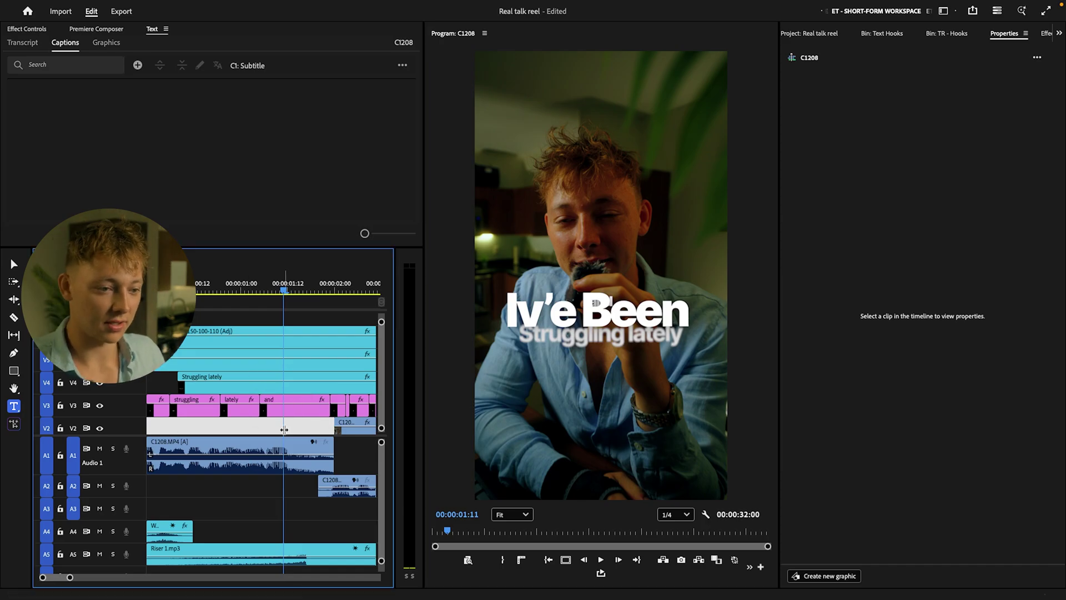
key(Home)
key(space)
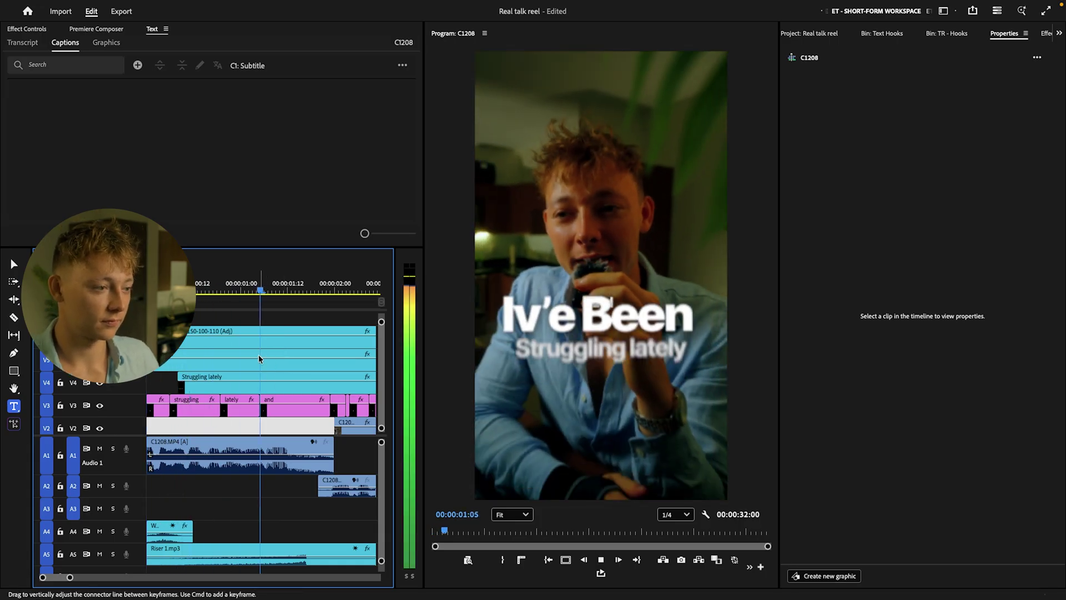
key(space)
key(Home)
key(space)
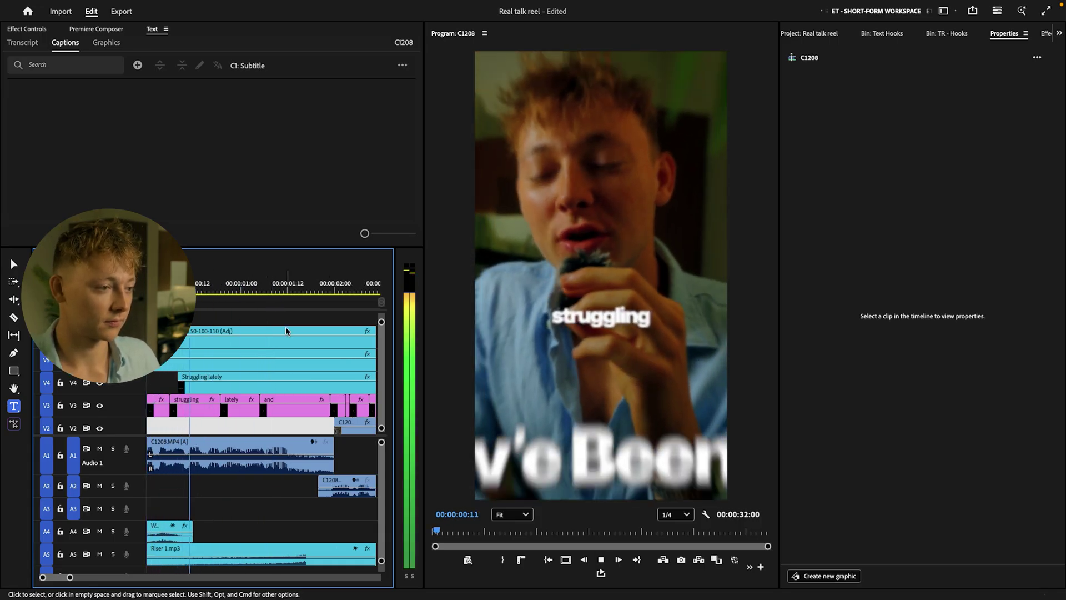
Step: Move the pink word caption clips up to track V7
click(220, 365)
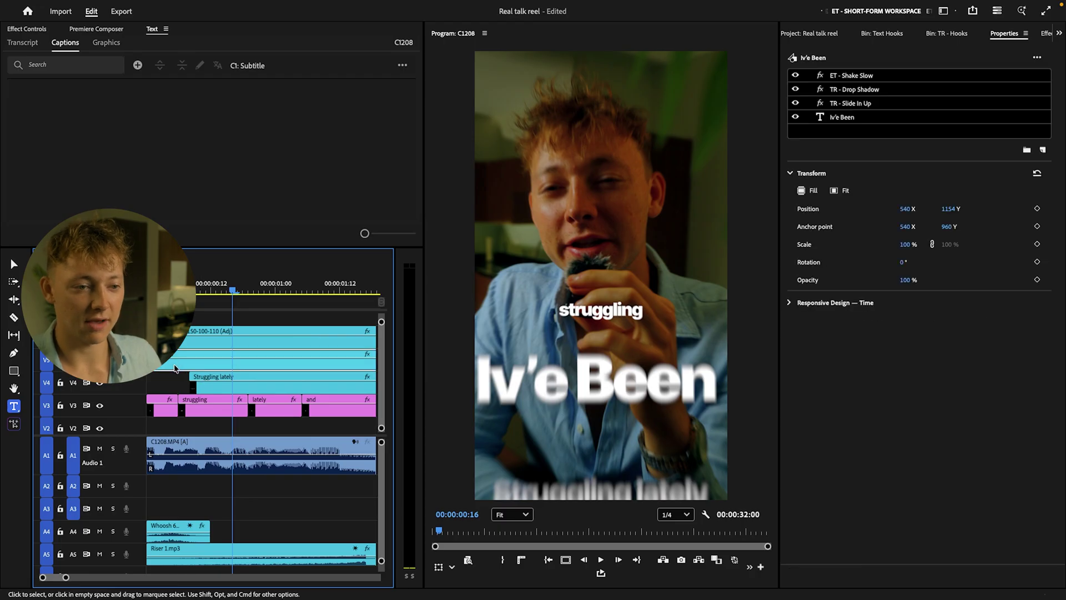
click(841, 117)
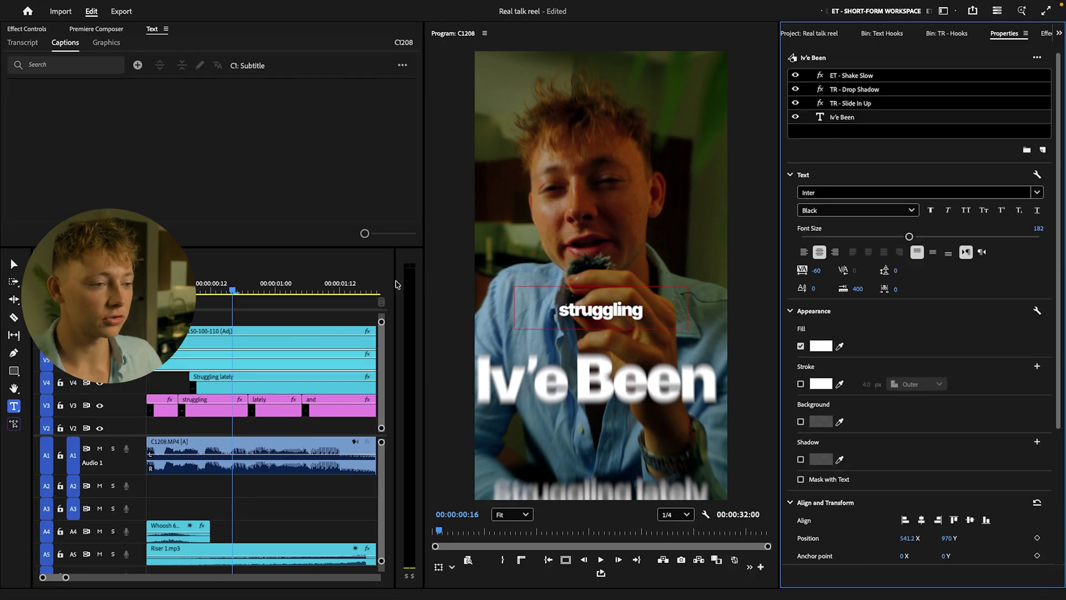
click(11, 258)
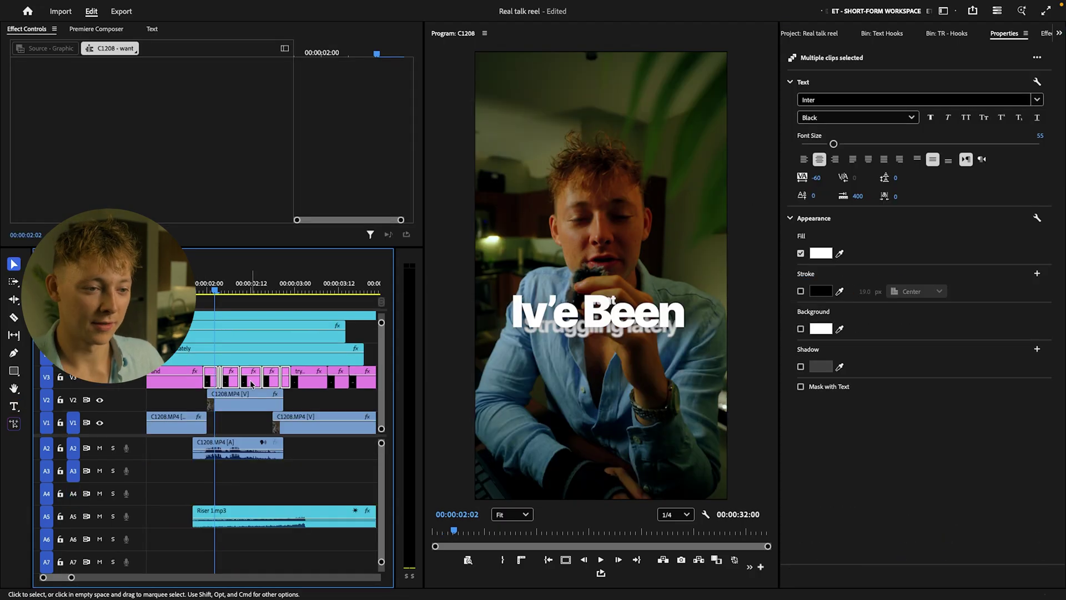
drag(251, 375, 251, 340)
scroll(263, 373, down, 3)
scroll(233, 345, up, 2)
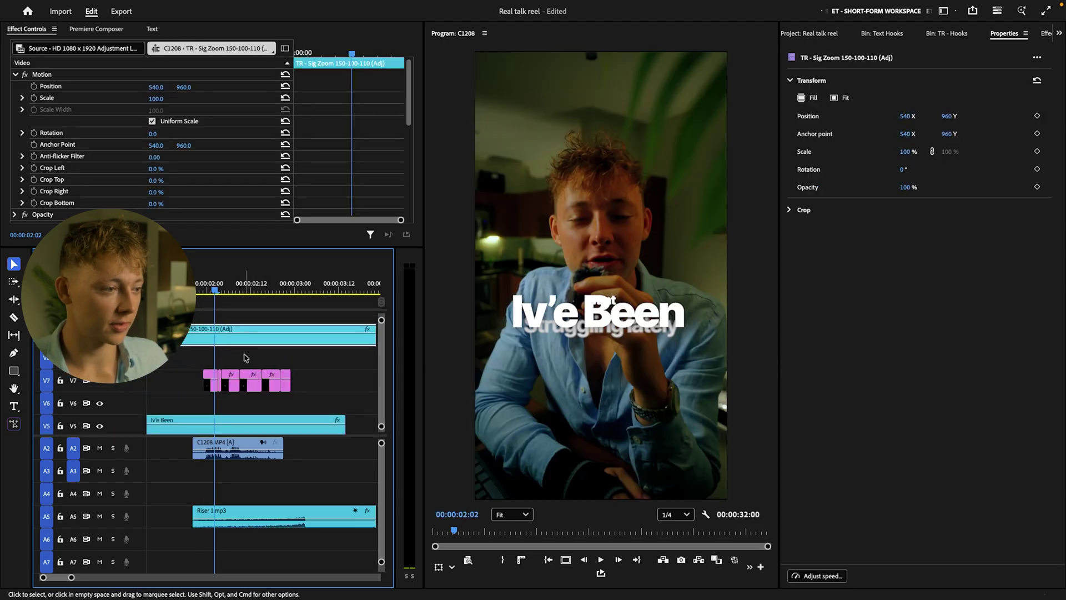
Step: Select the five word caption clips and raise their font size from 55 to 84
drag(302, 391, 208, 375)
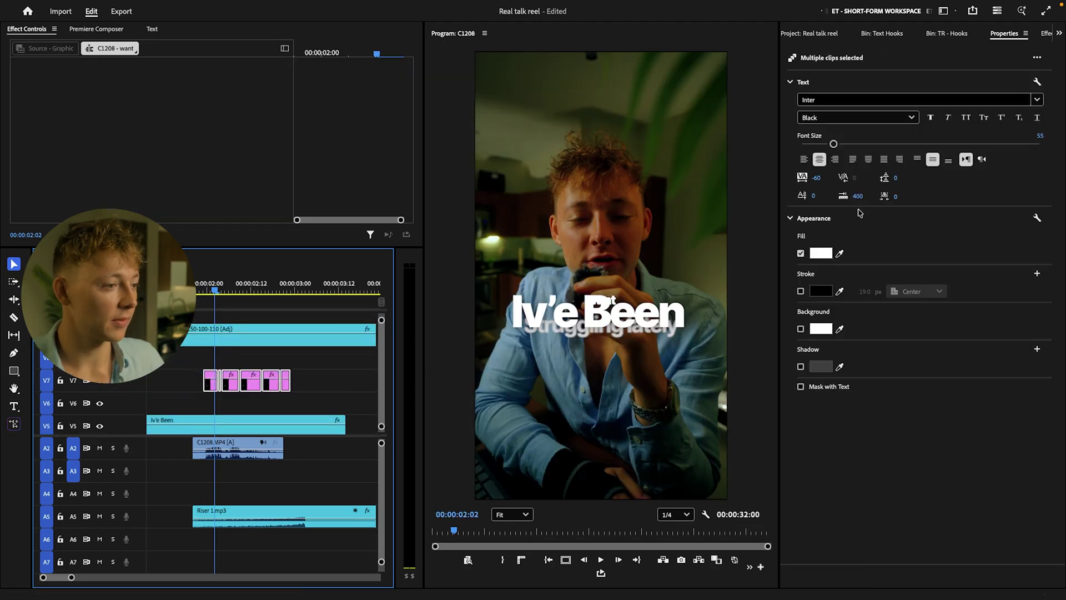
drag(833, 143, 851, 144)
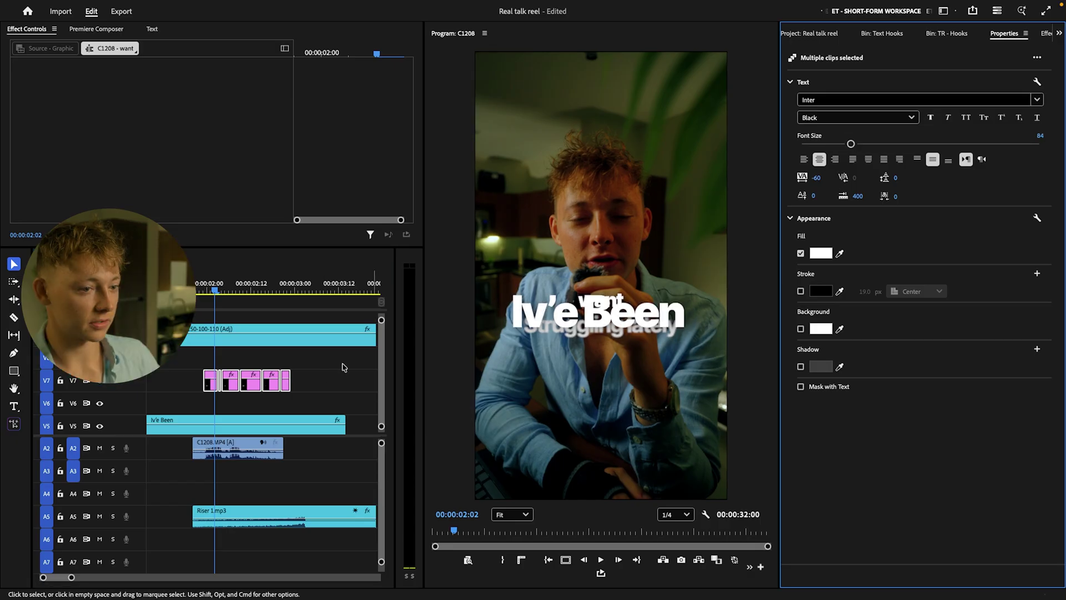
click(325, 376)
drag(328, 389, 206, 371)
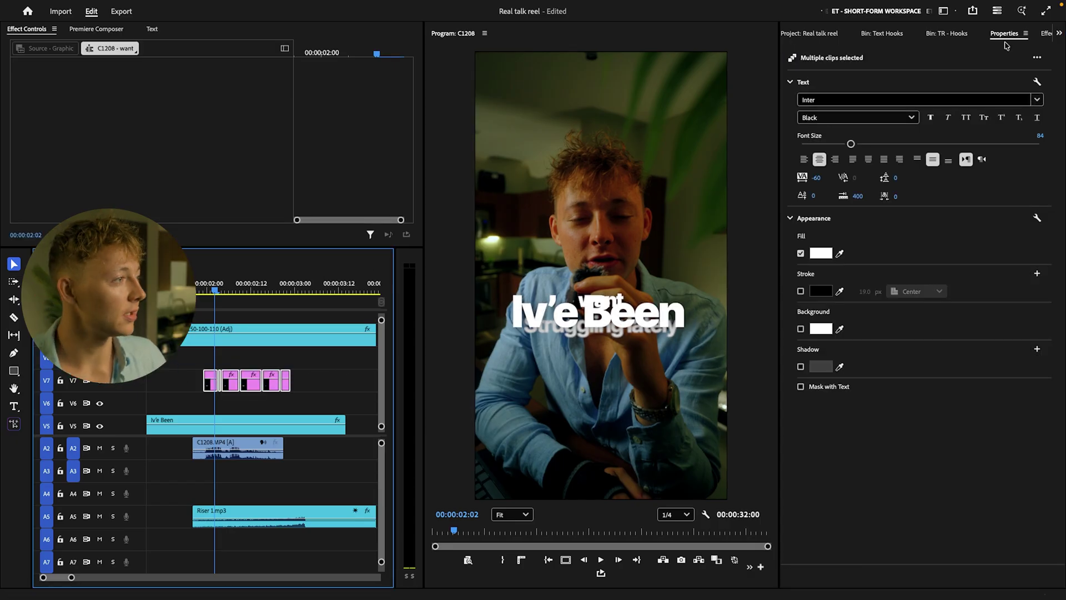
key(shift+7)
click(794, 76)
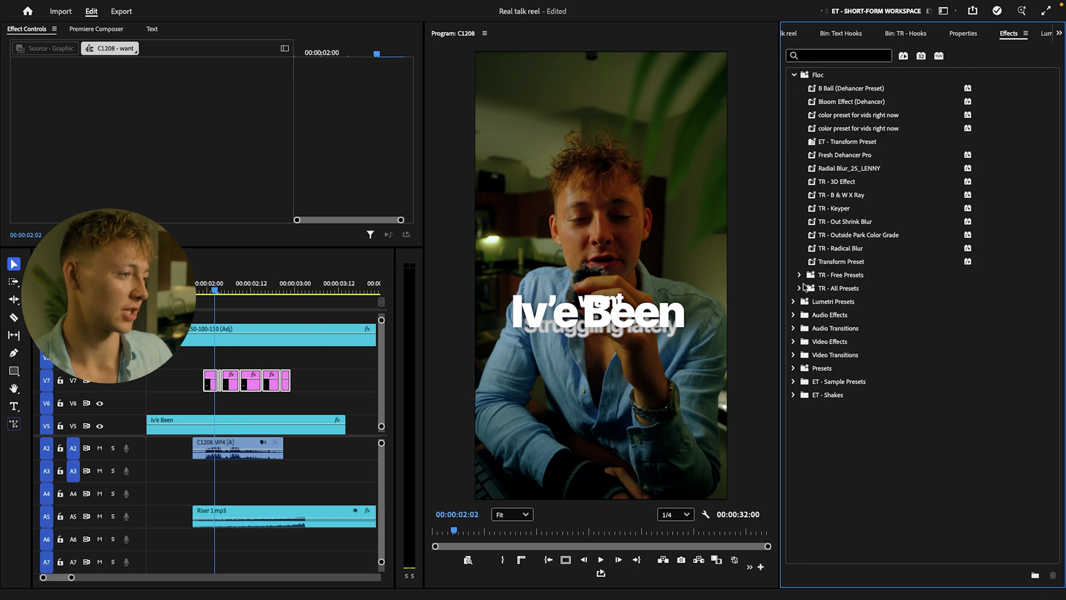
Step: Apply TR - Negitive Effect to the caption clips and nest them as Nested Sequence 01
click(799, 275)
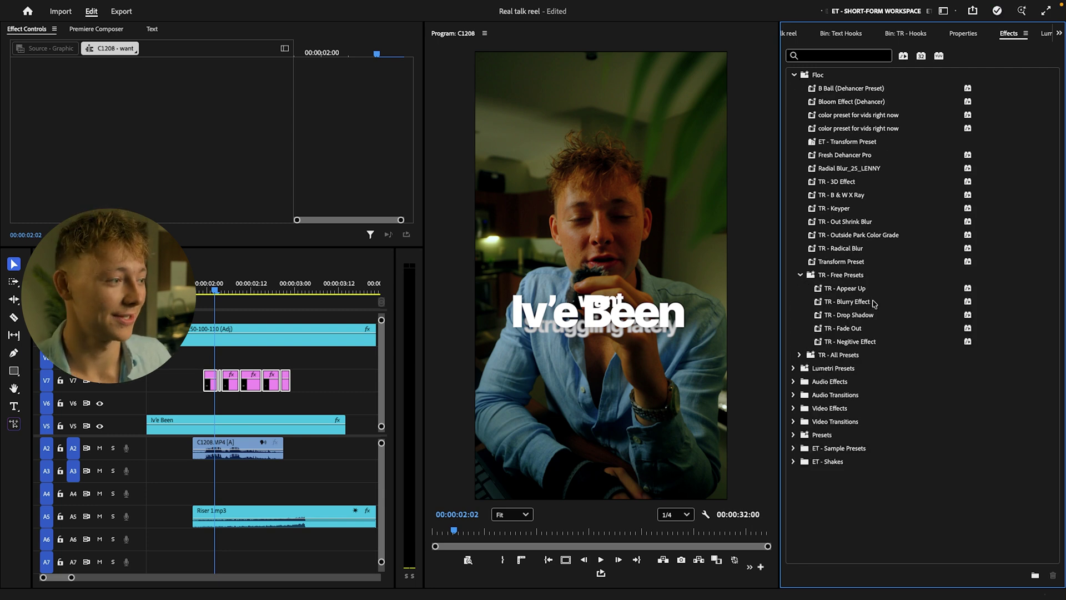
drag(855, 344, 251, 381)
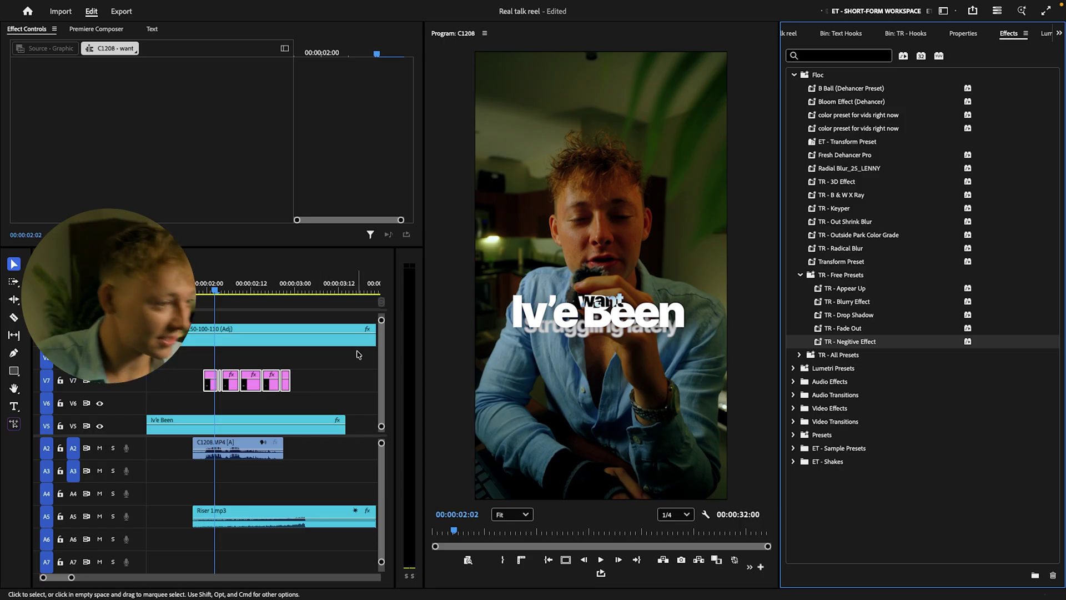
click(319, 383)
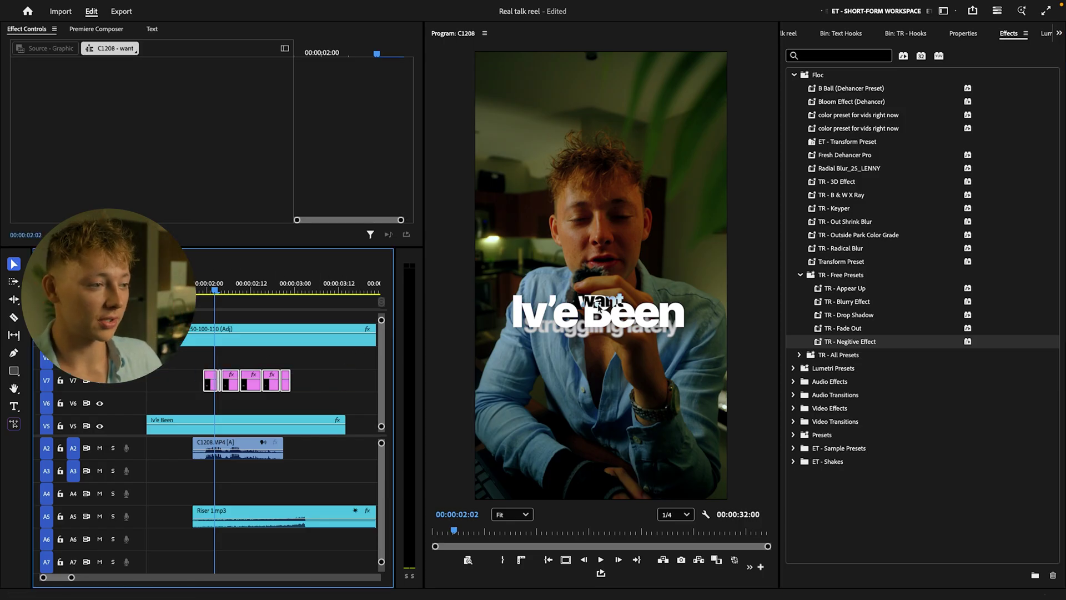
right_click(253, 384)
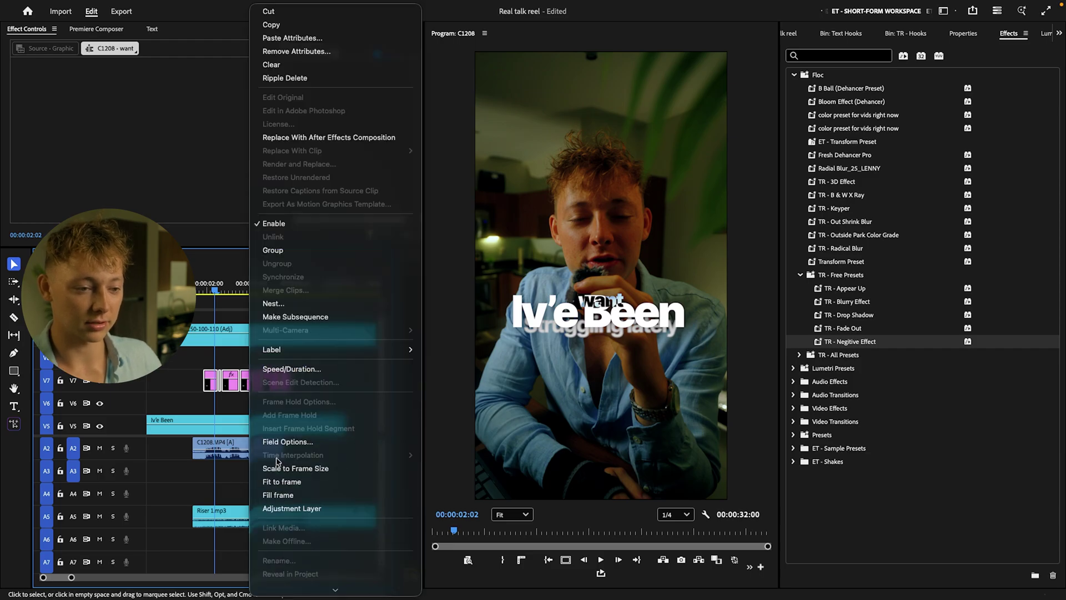
click(688, 284)
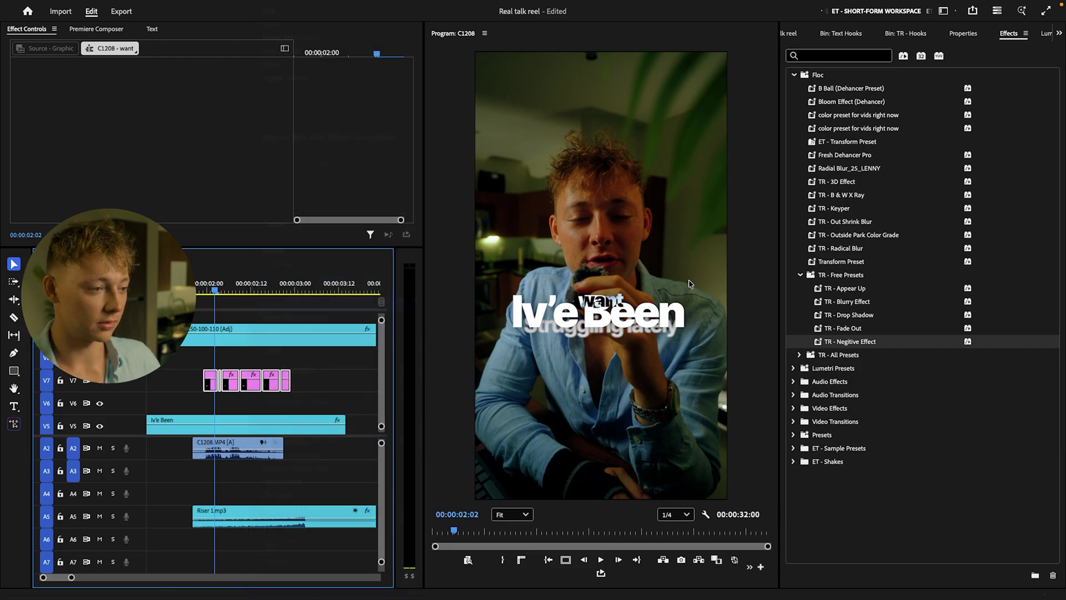
click(588, 329)
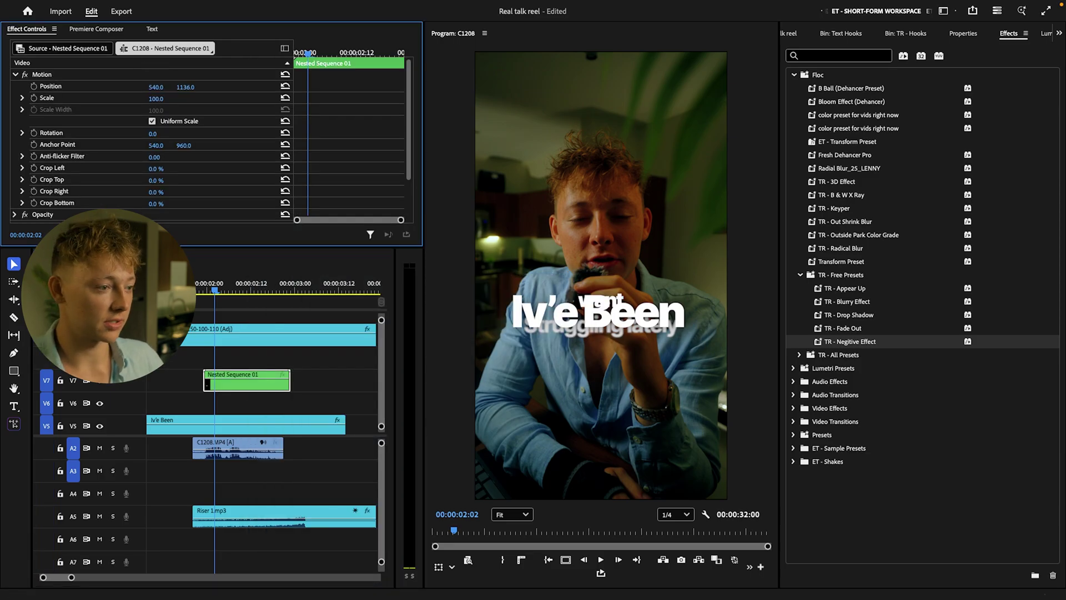
Step: Place the nested captions below 'Iv'e Been' at Position Y 1154 and apply TR - Negitive Effect to the nest
drag(185, 87, 179, 87)
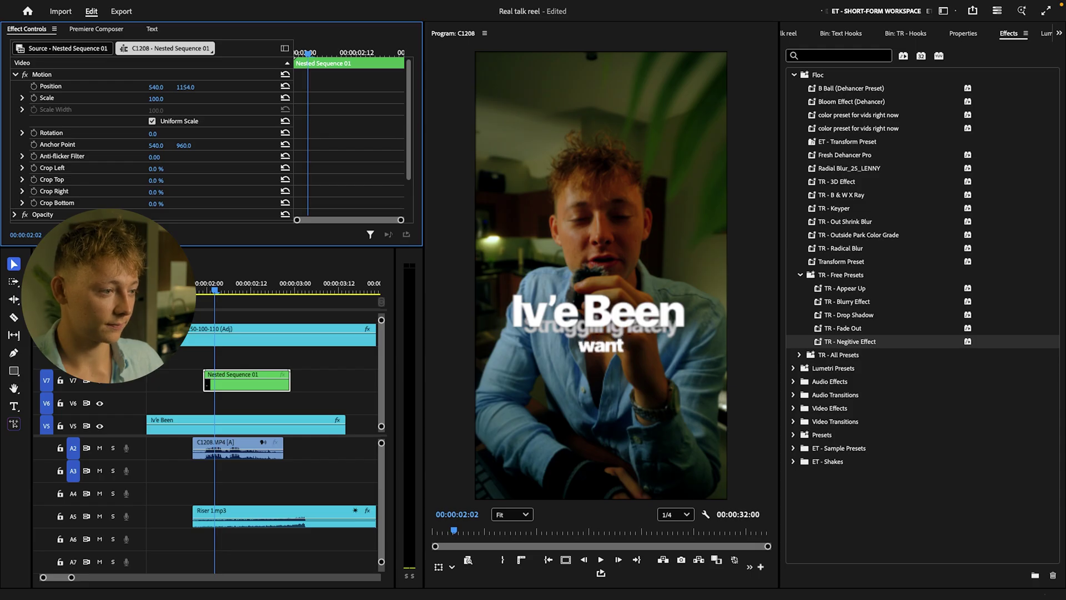
click(247, 287)
drag(188, 88, 89, 87)
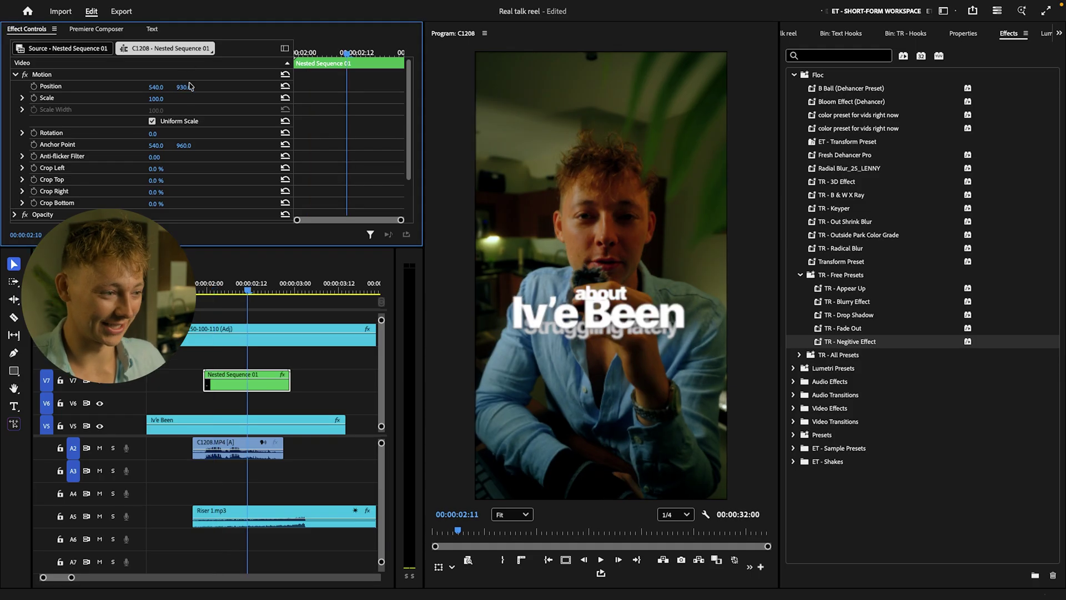
key(ctrl+z)
drag(855, 341, 226, 387)
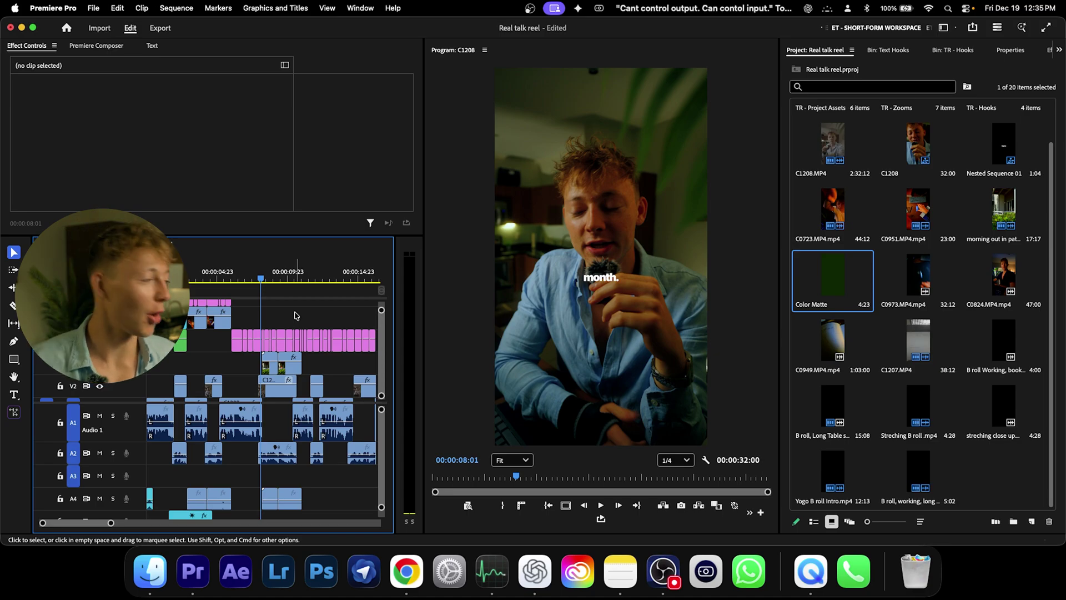
Step: Zoom the timeline in around 00:00:09 and marquee-select the caption clips there
key(space)
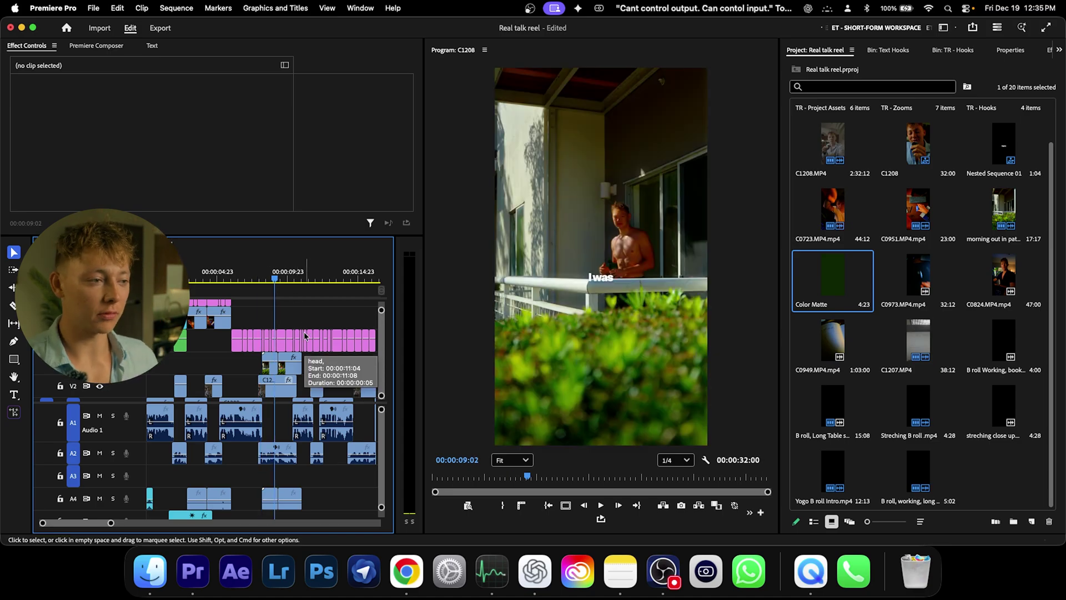
click(895, 51)
click(1006, 50)
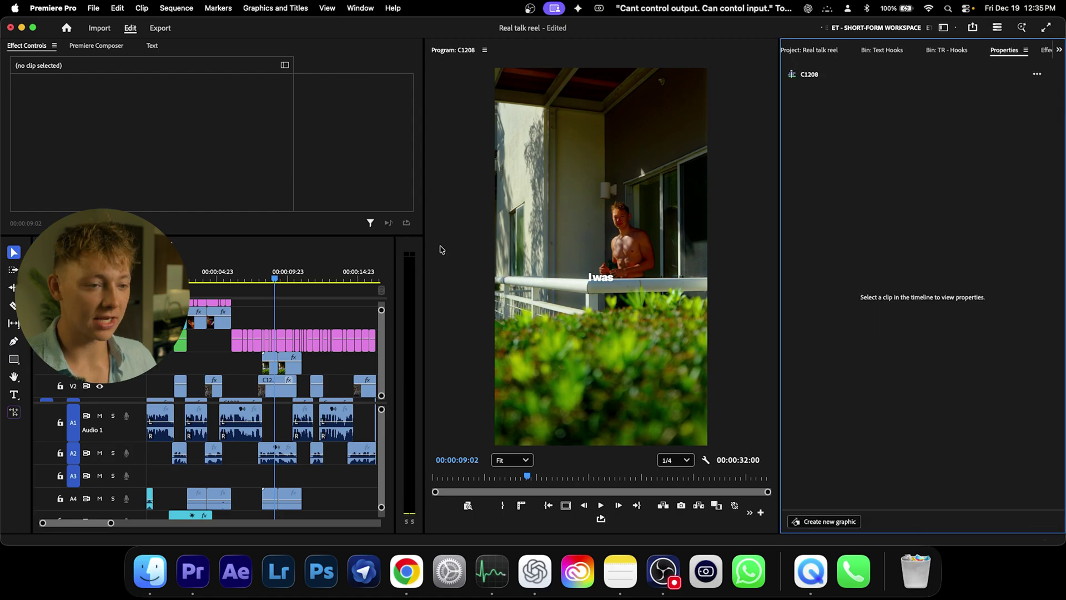
key(=)
key(=)
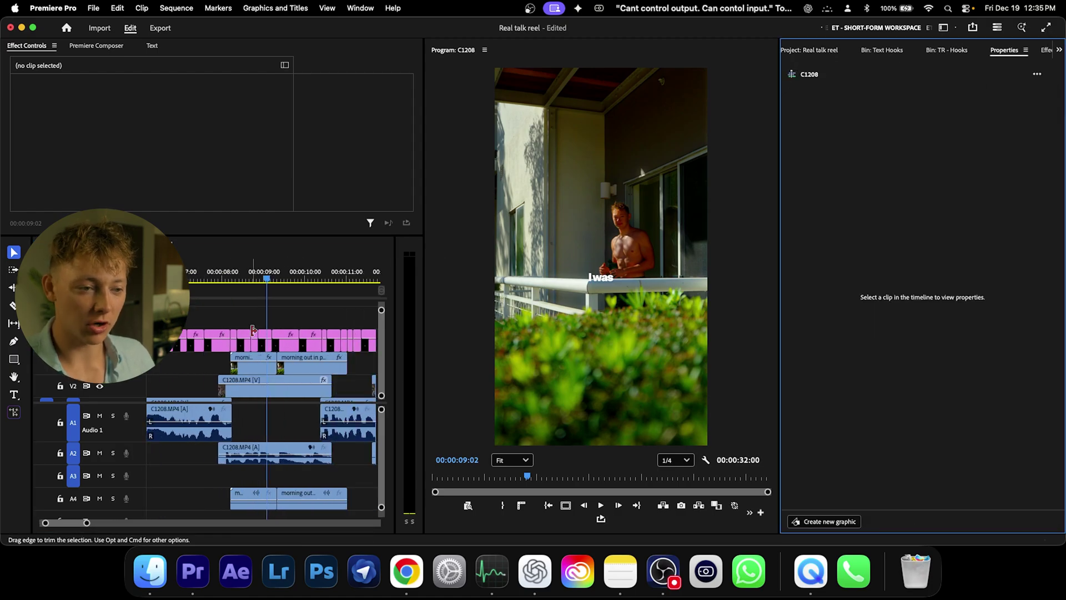
click(234, 327)
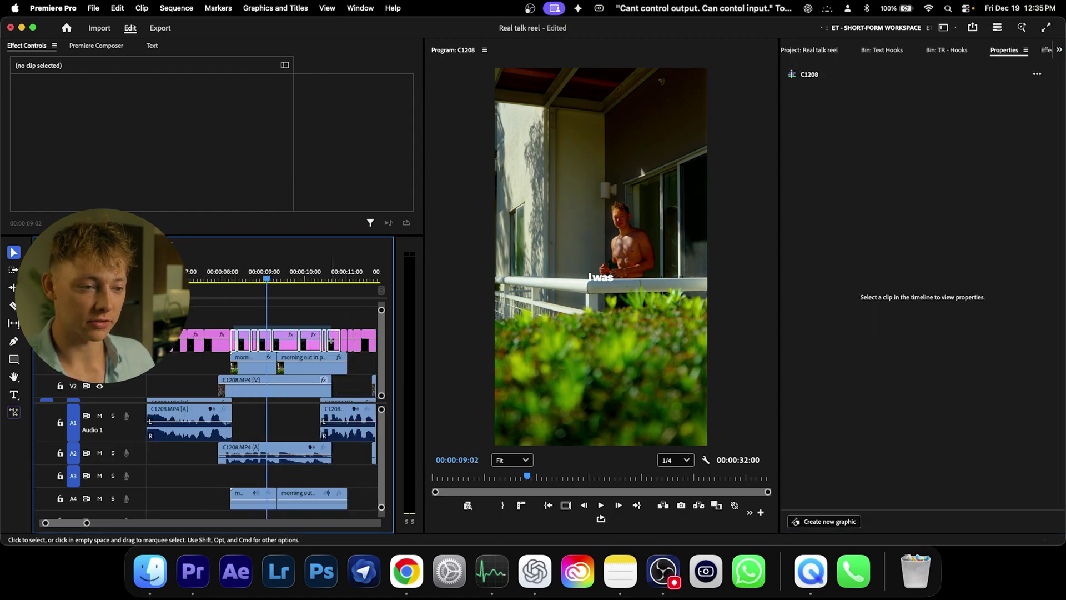
drag(342, 347, 342, 347)
scroll(343, 347, up, 3)
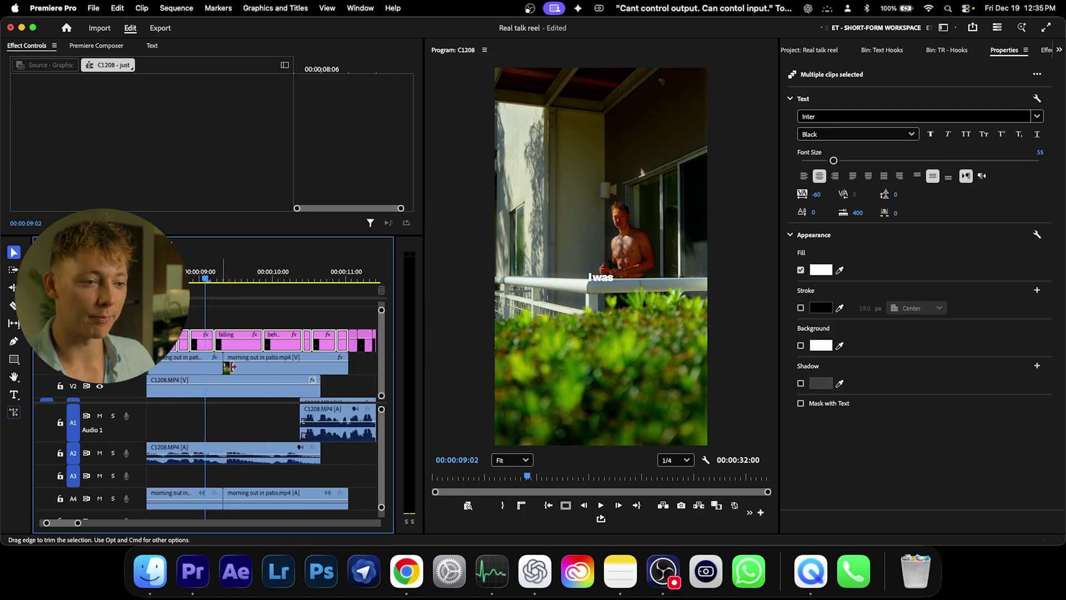
Step: Nest the selected caption clips into Nested Sequence 02, keeping the default name
click(1025, 50)
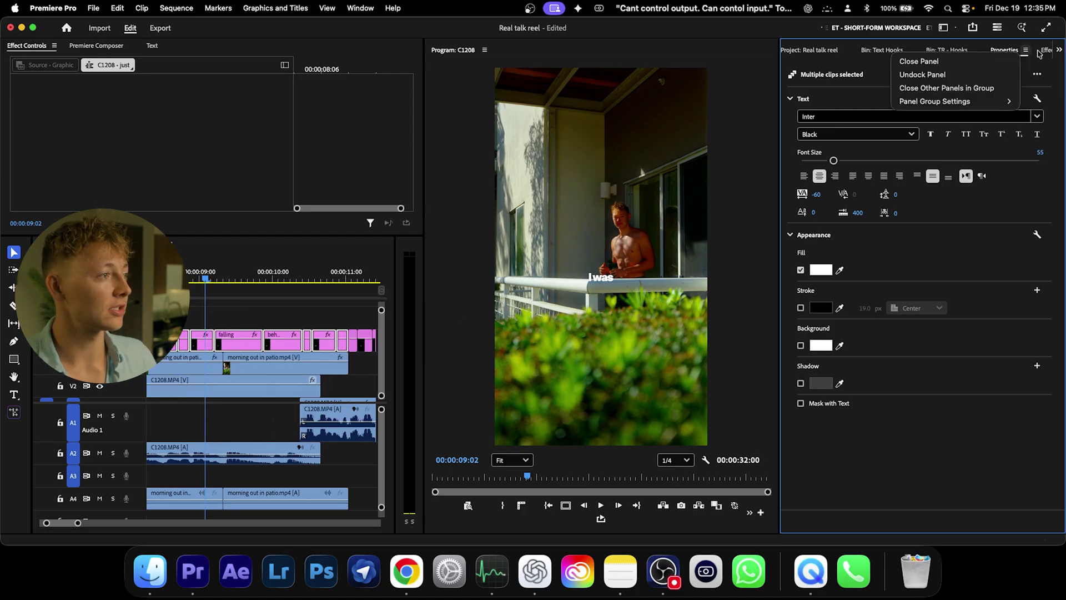
click(1038, 55)
click(1047, 50)
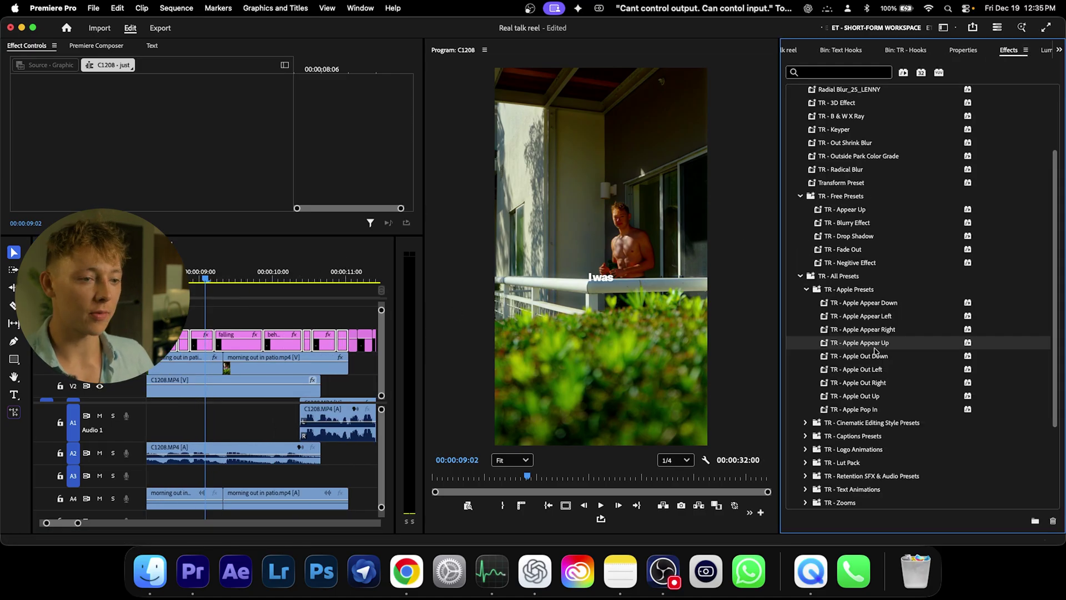
scroll(250, 317, down, 1)
scroll(266, 327, down, 2)
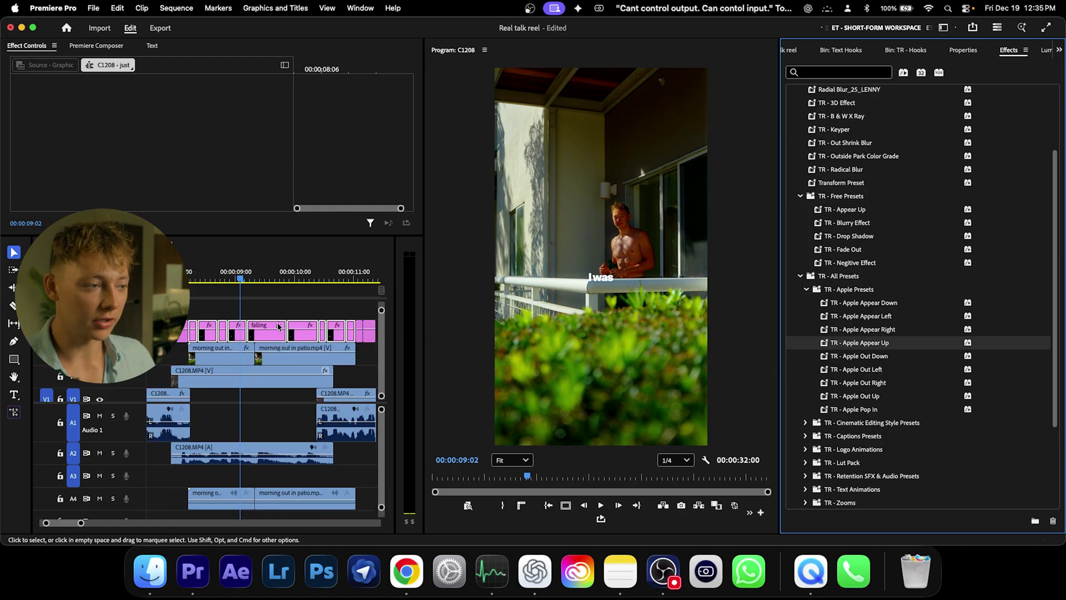
right_click(274, 337)
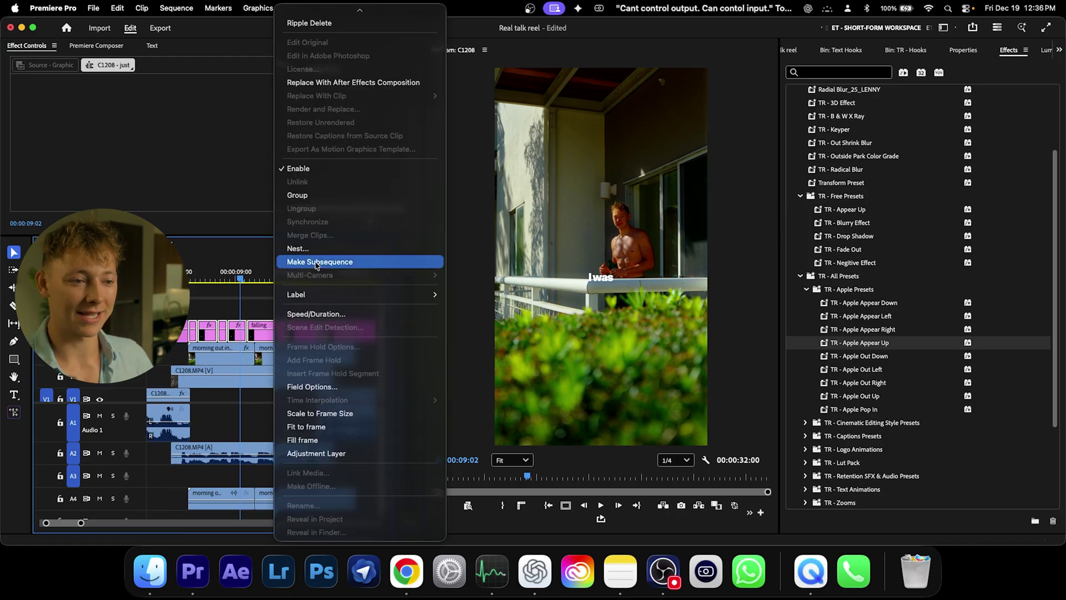
click(613, 311)
key(Return)
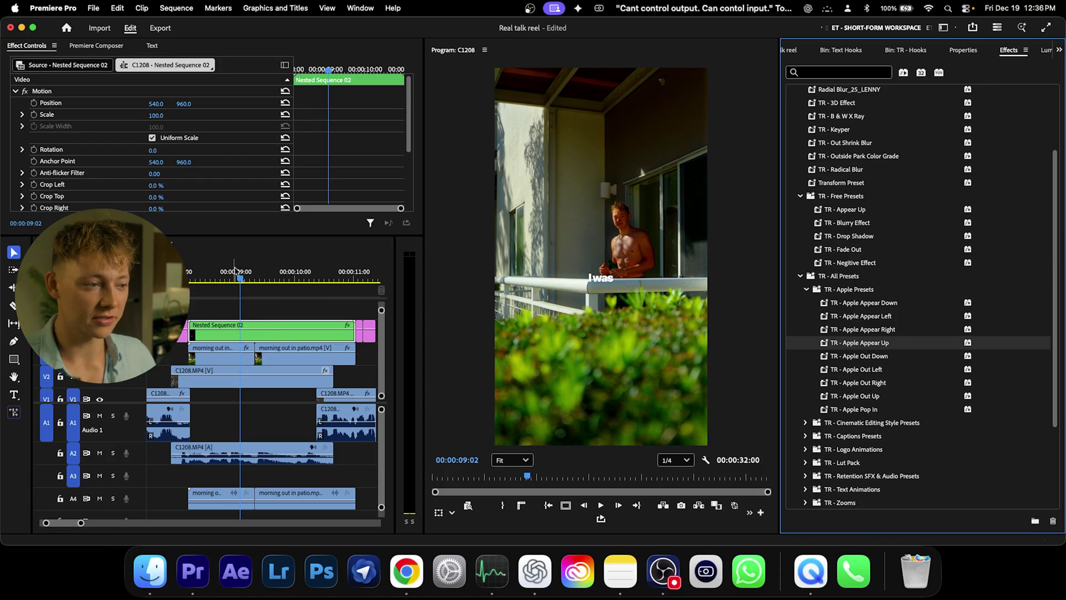
Step: Split the nested clip at 00:00:09:11 and apply TR - Apple Appear Up to the second piece
click(195, 279)
key(space)
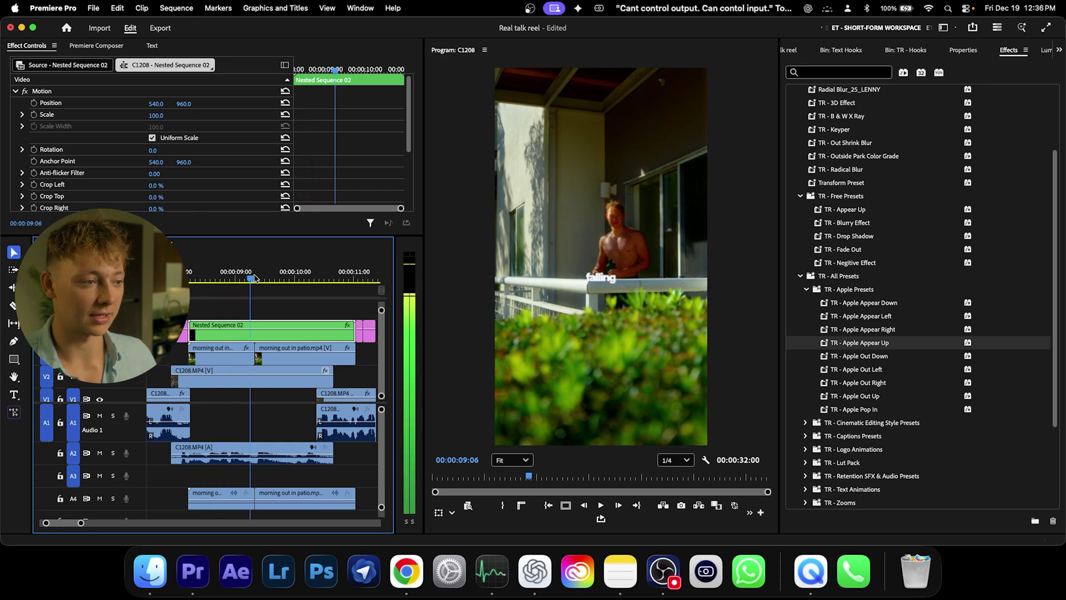
key(super+k)
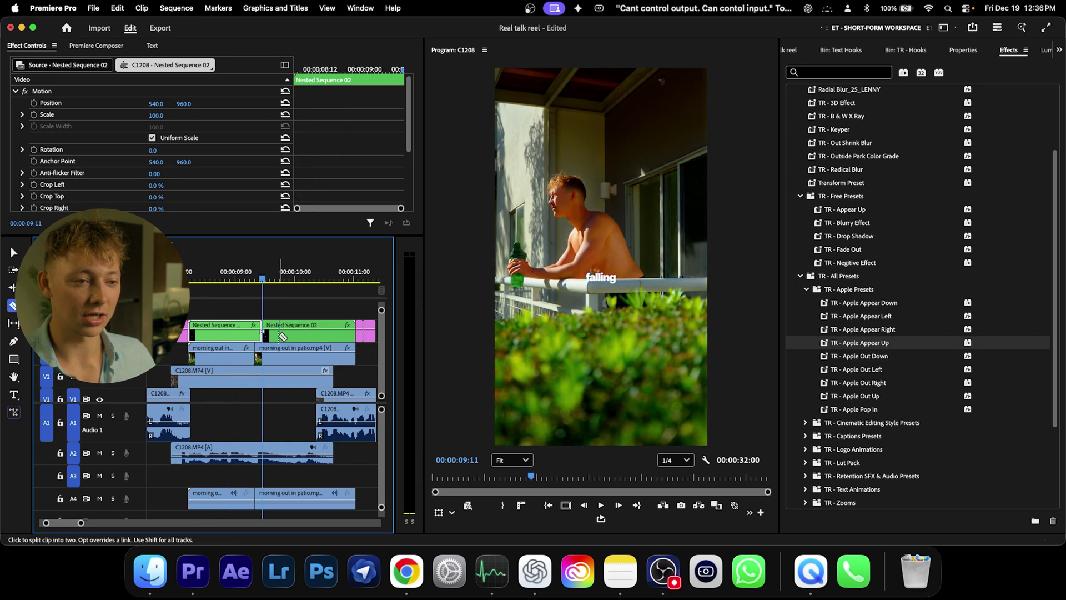
drag(865, 348, 290, 330)
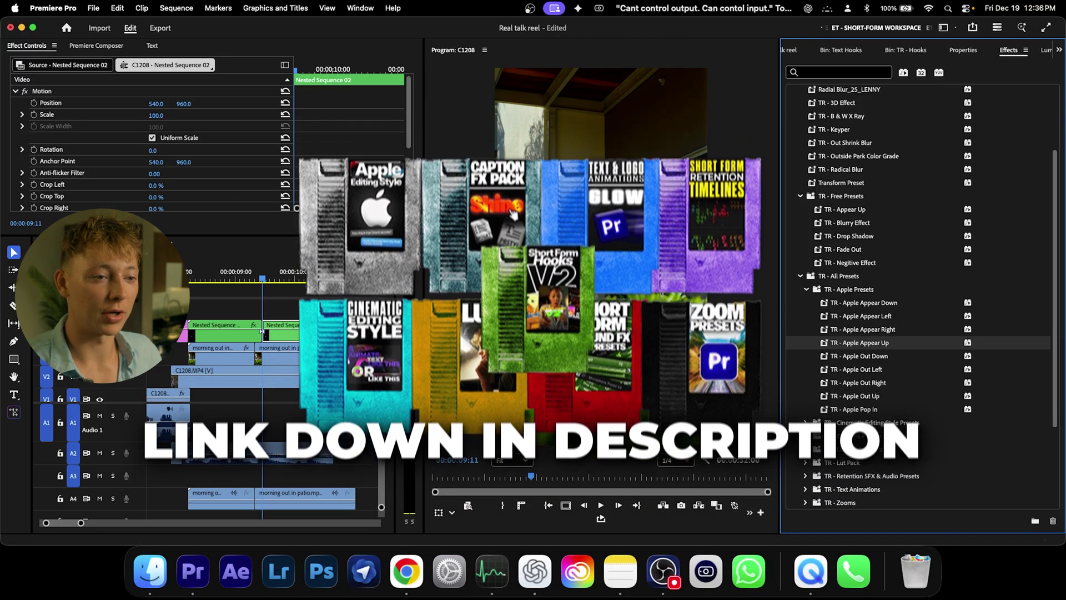
Step: Review the Apple Appear Up animation between 00:00:08 and 00:00:09, then deselect the nested clip
click(220, 297)
key(Up)
key(space)
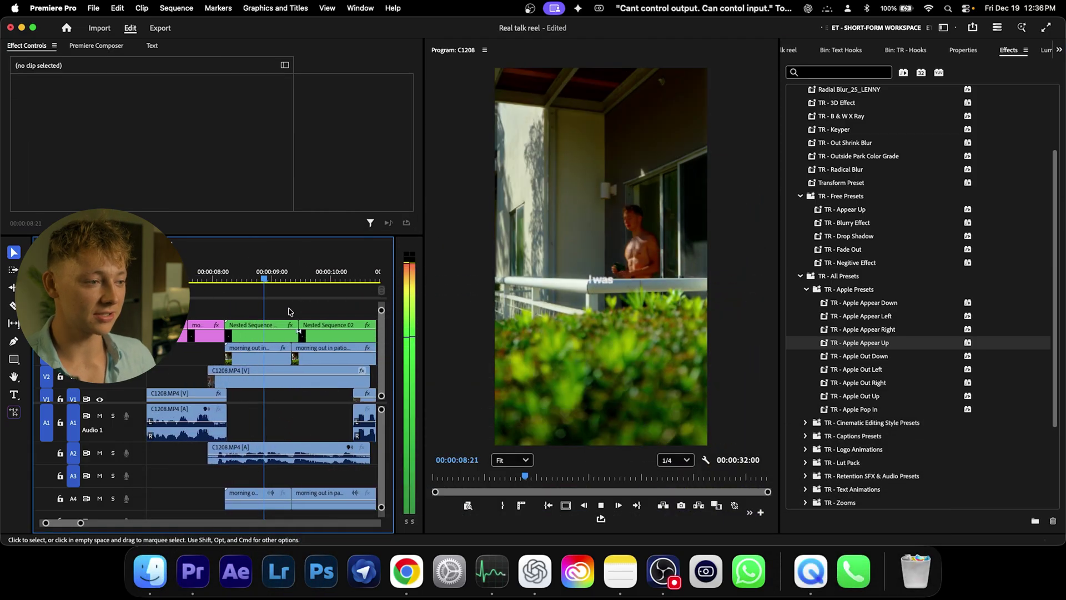
key(space)
scroll(305, 315, left, 2)
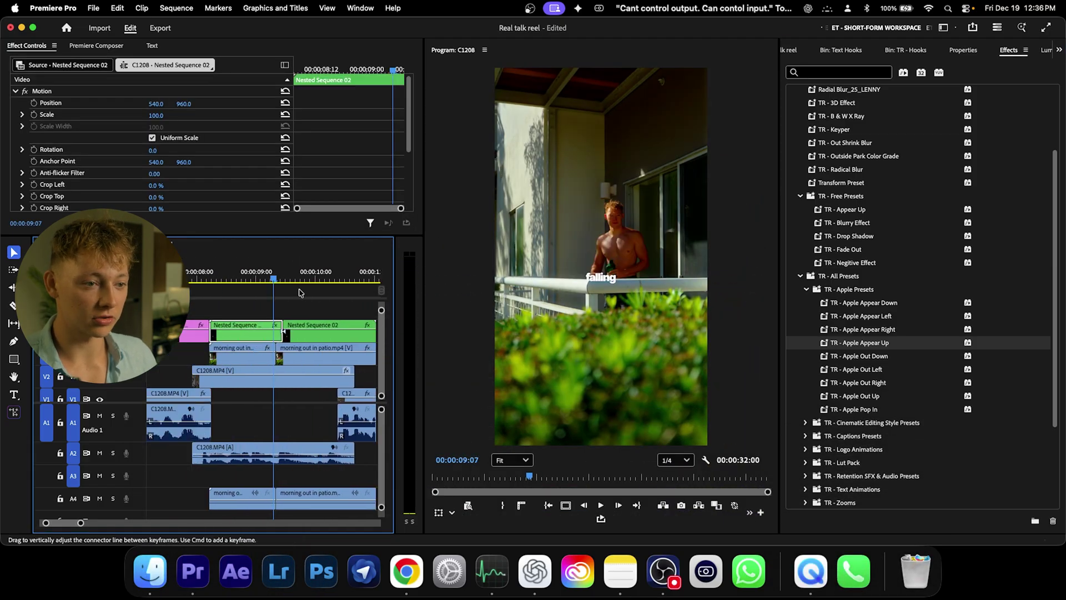
click(257, 279)
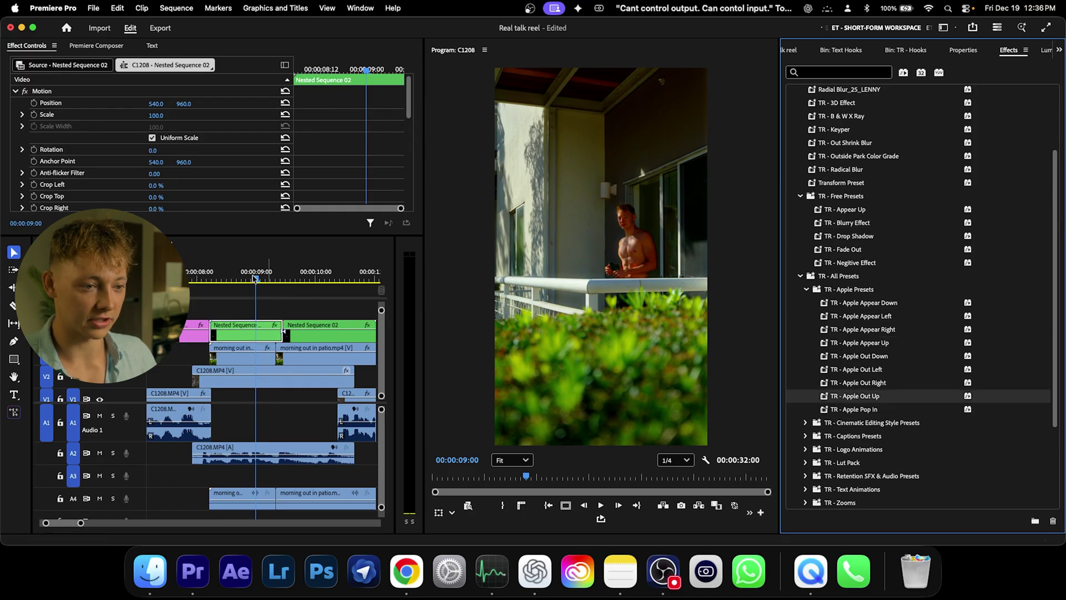
click(206, 279)
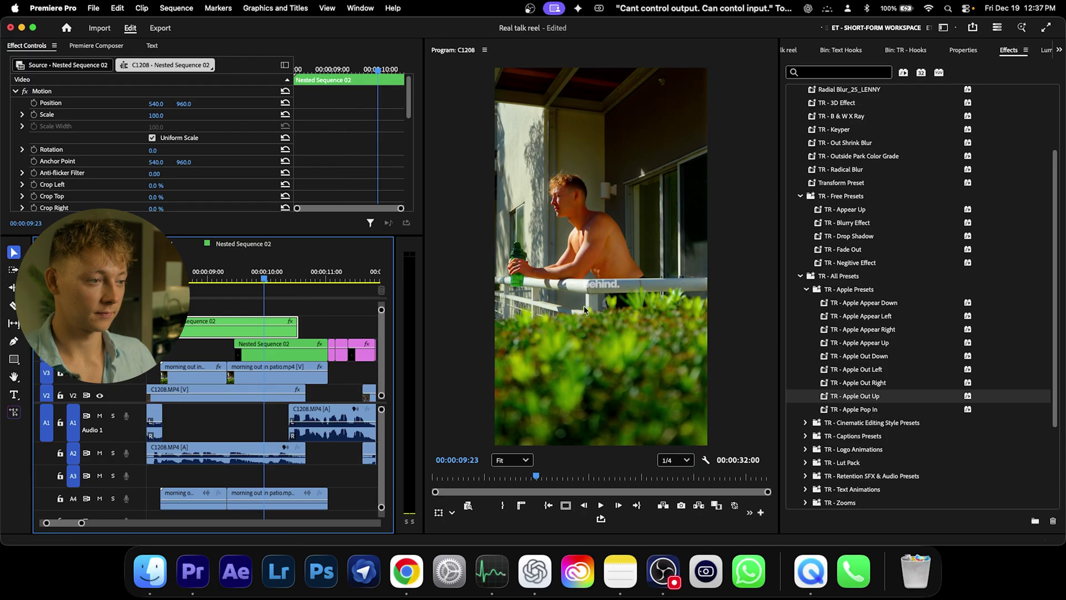
key(space)
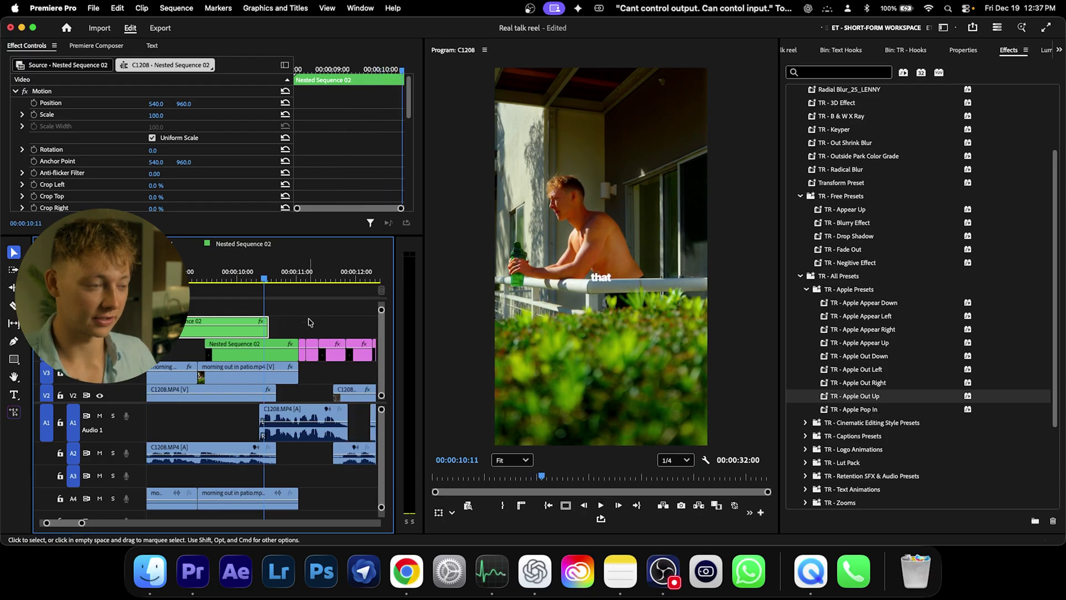
click(310, 323)
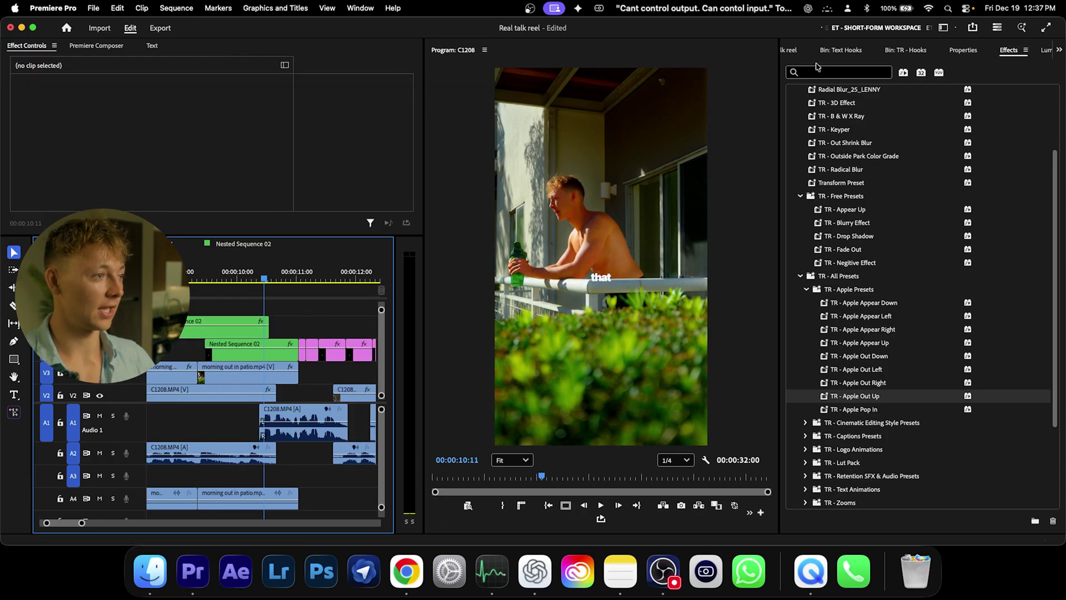
scroll(840, 368, down, 5)
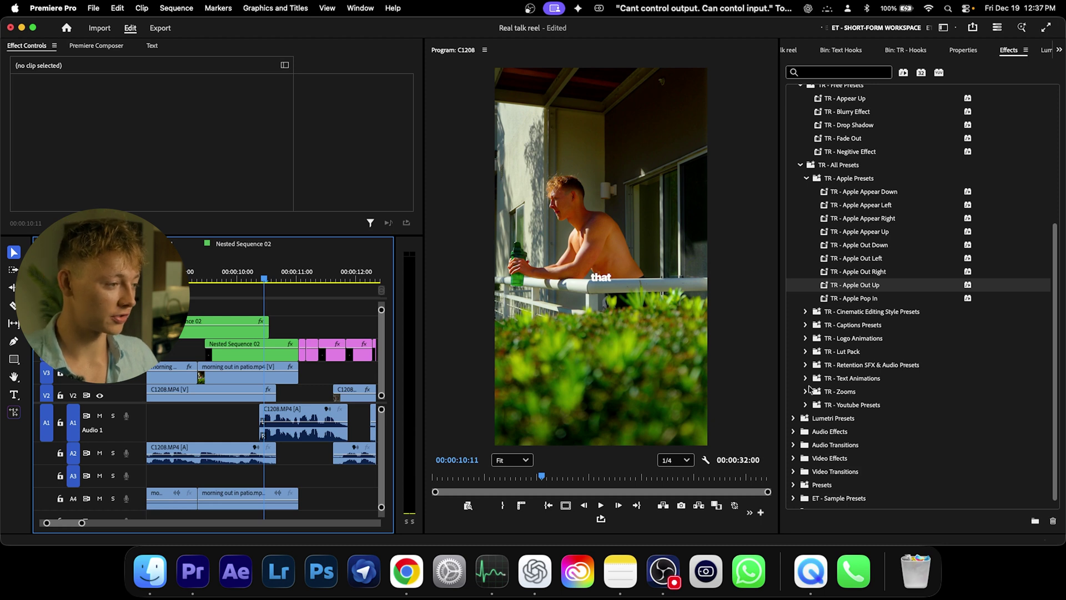
scroll(834, 314, up, 3)
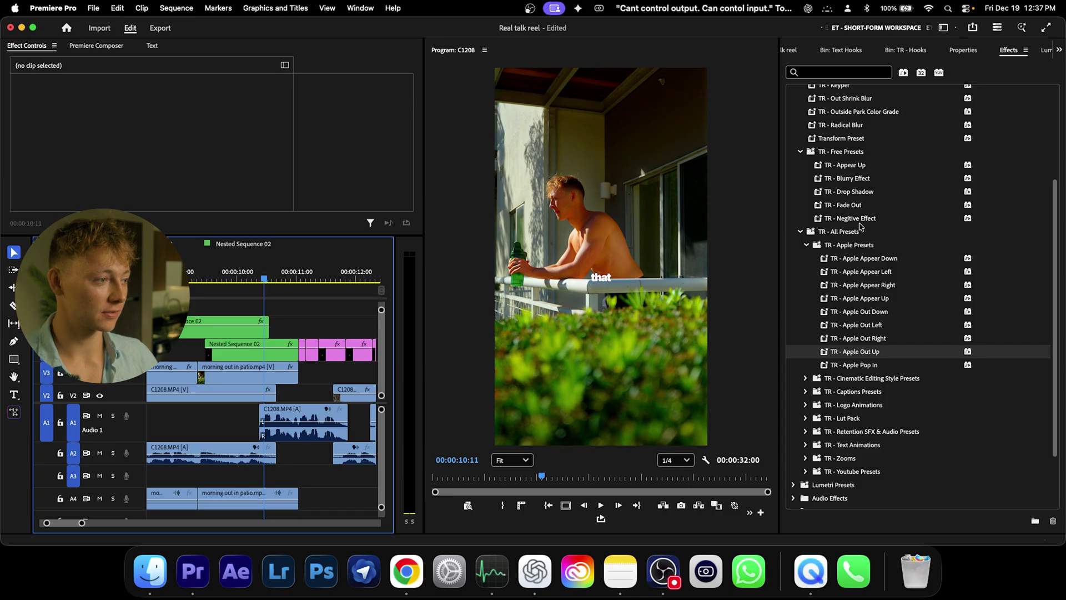
Step: Apply TR - Negitive Effect to the later Nested Sequence 02 clip, scaled to 238% at Position Y 847
drag(849, 219, 354, 341)
drag(278, 349, 278, 350)
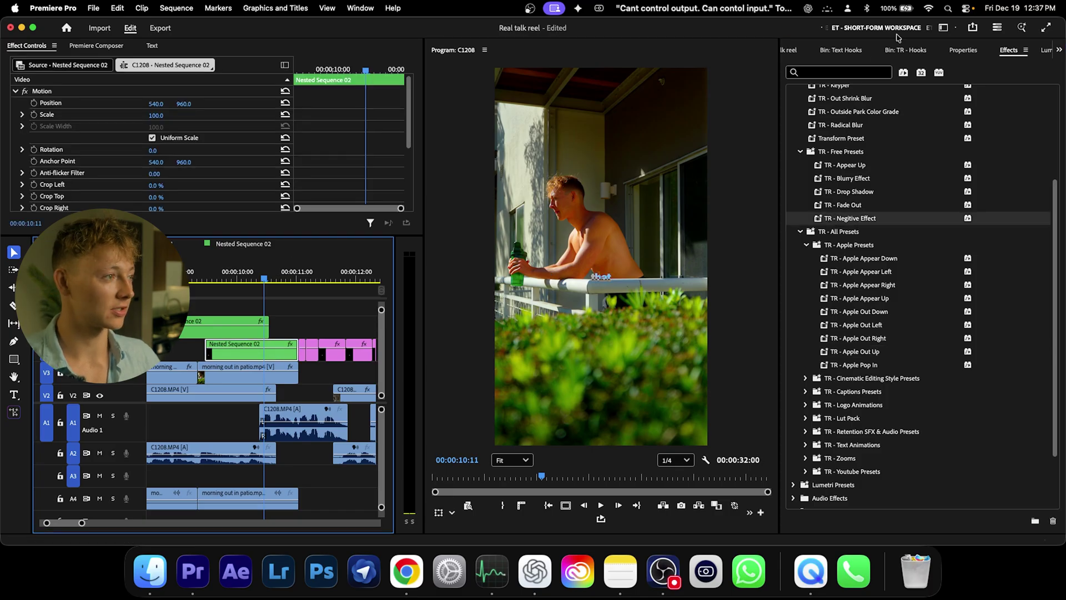
click(964, 51)
click(1009, 51)
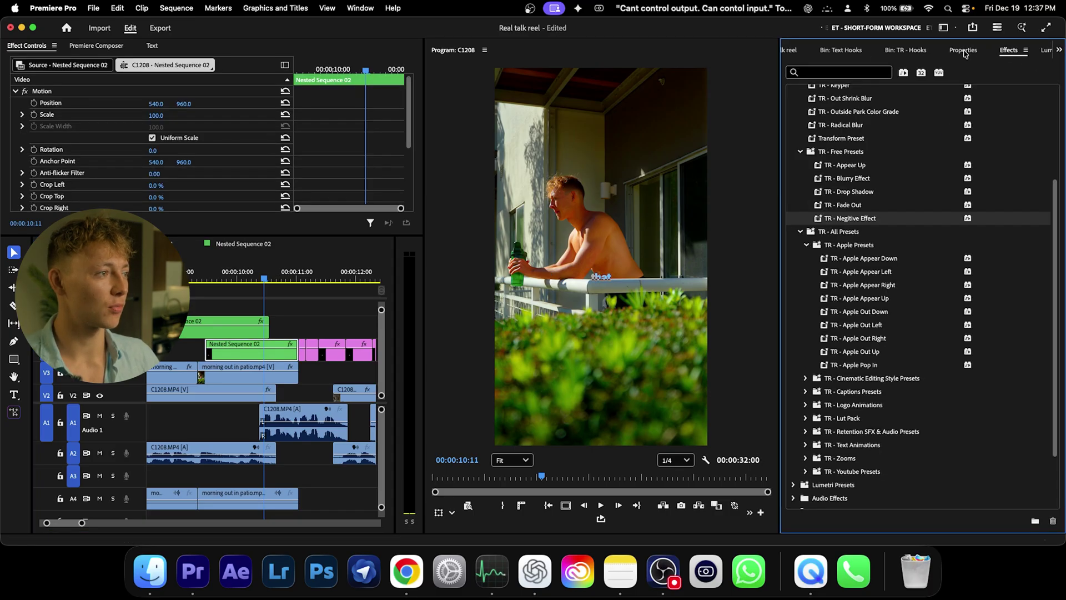
click(964, 51)
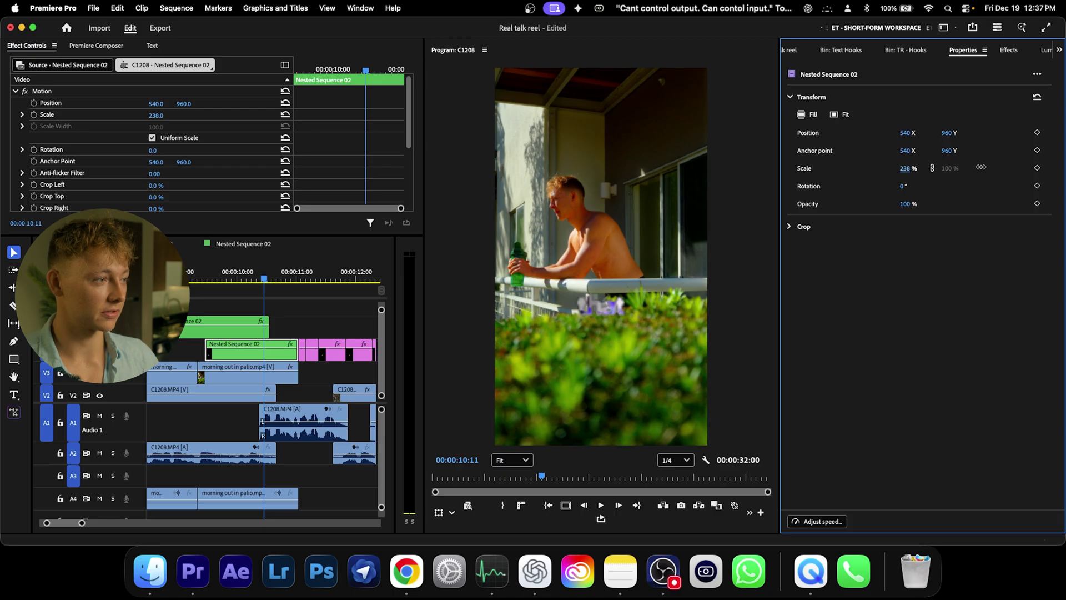
drag(949, 133, 891, 140)
click(289, 254)
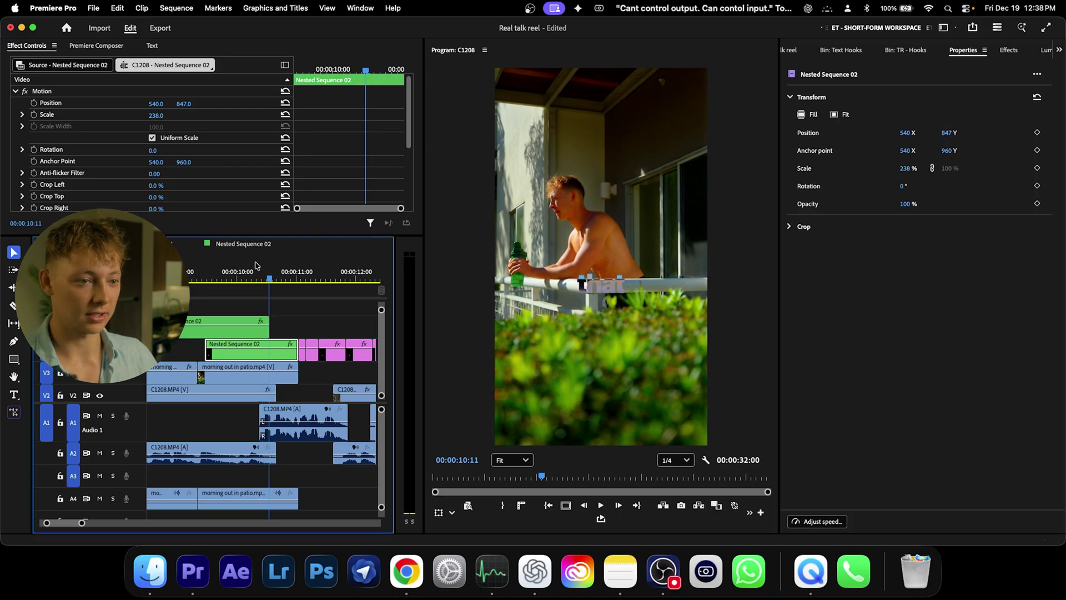
key(Up)
key(space)
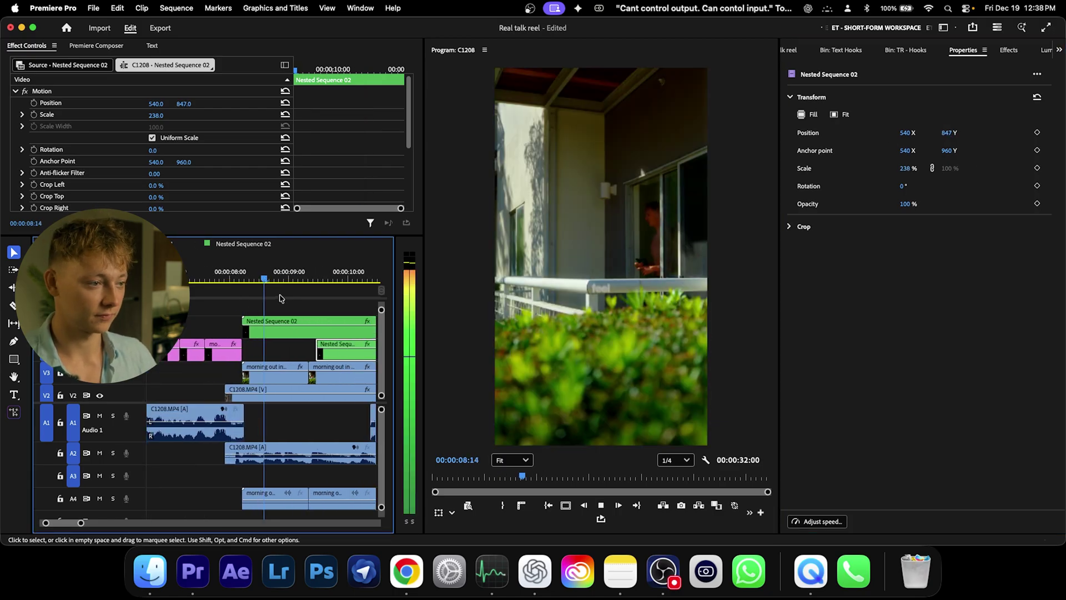
key(space)
key(space)
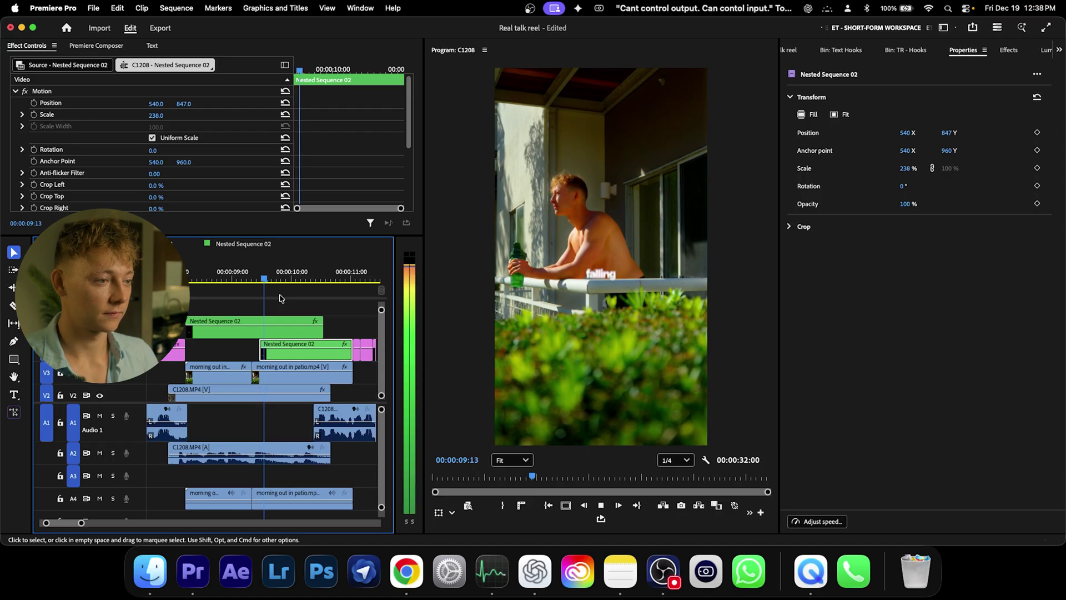
Step: Place Smooth Zoom In (Adj) from the Zooms HD 1080 x 1920 bin over the nested clip
click(280, 298)
scroll(249, 322, down, 3)
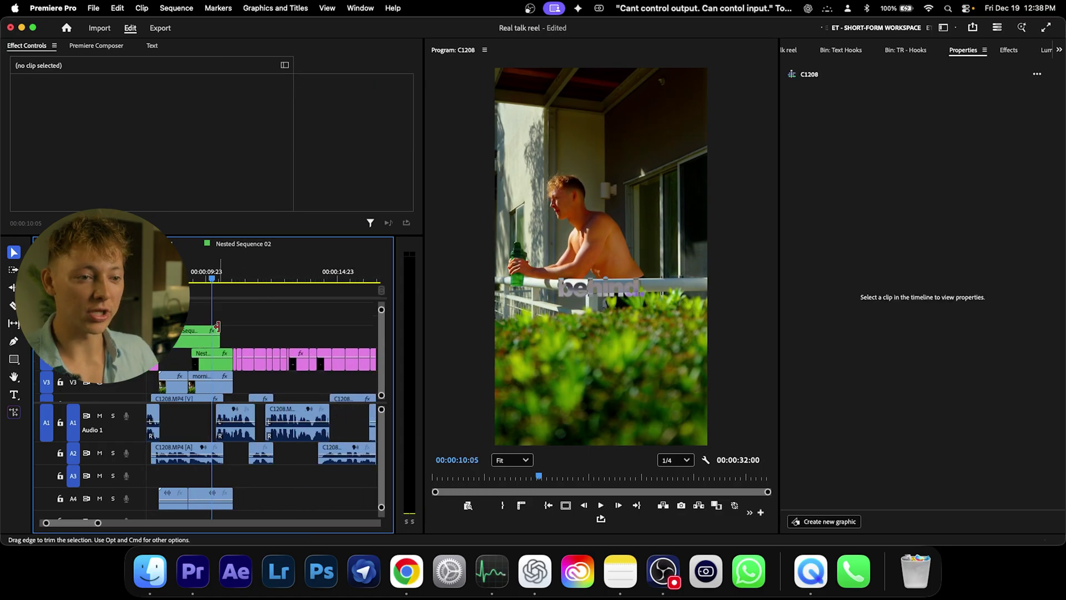
click(905, 50)
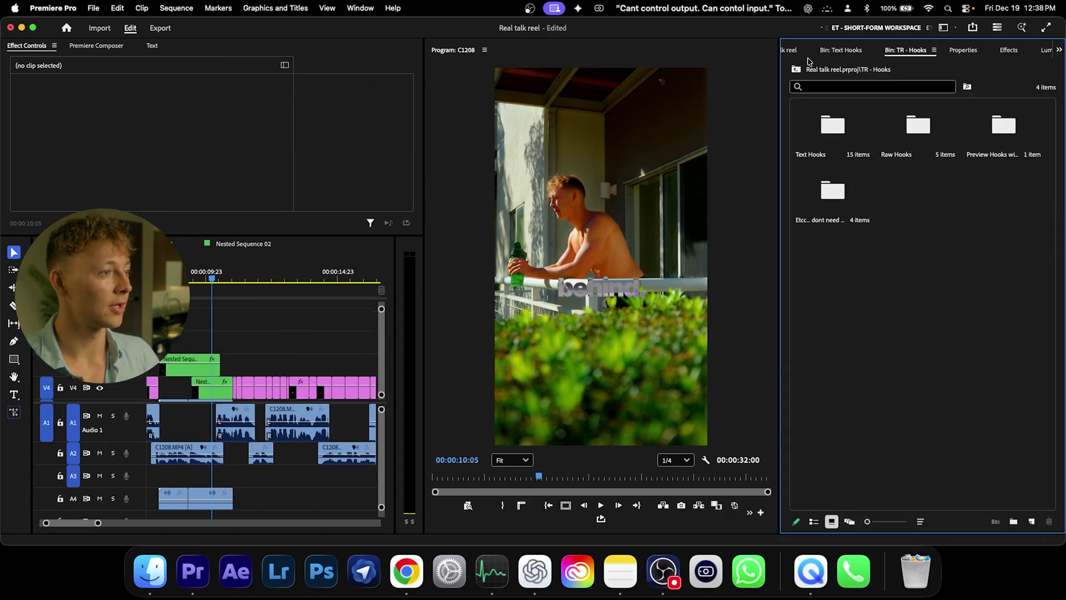
scroll(808, 61, up, 2)
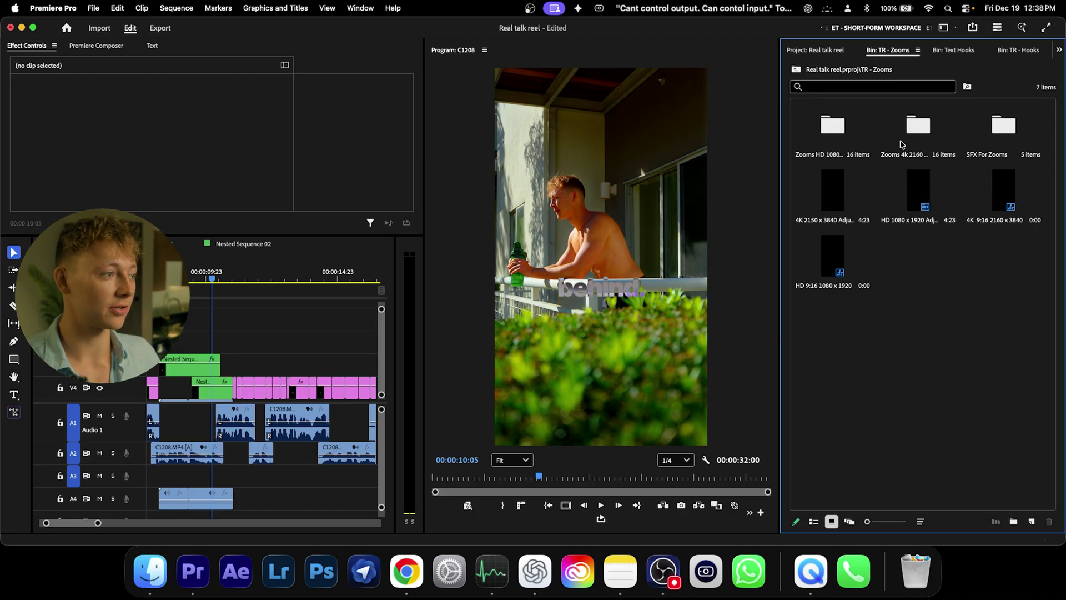
click(32, 27)
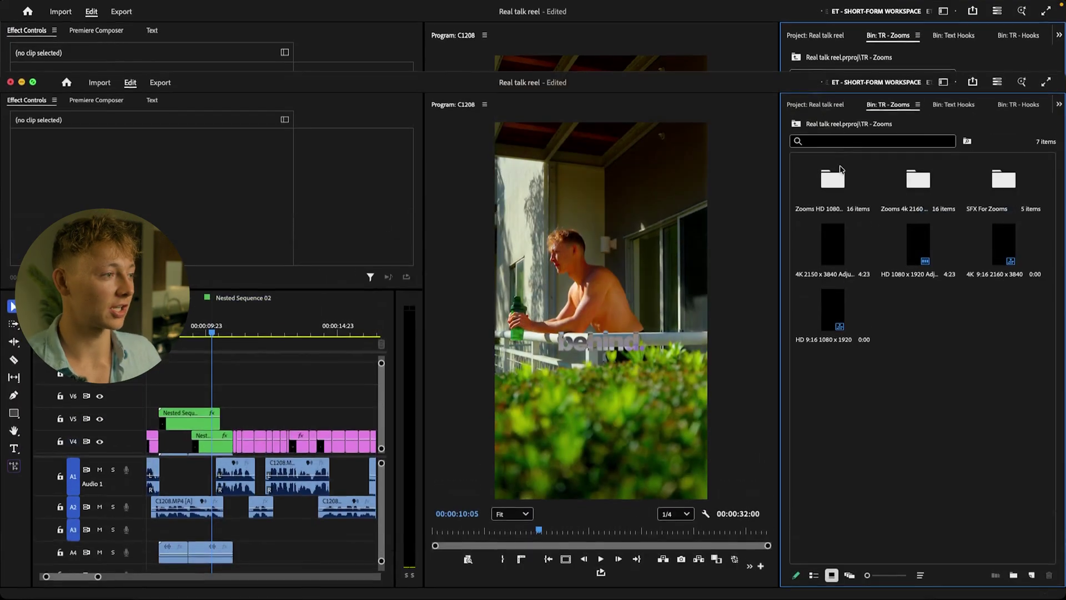
double_click(811, 141)
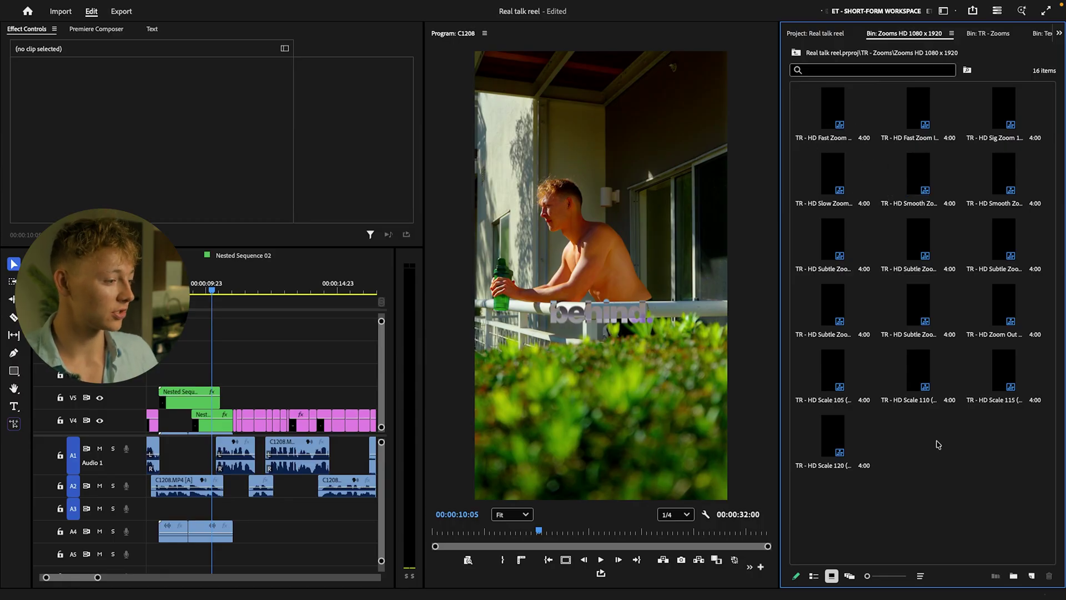
click(814, 575)
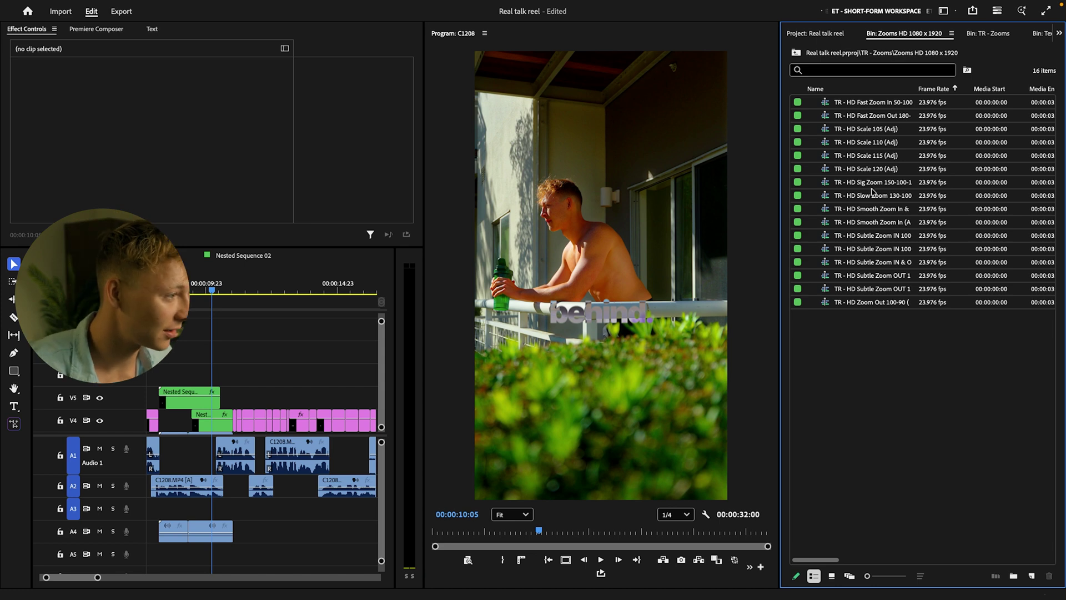
click(898, 224)
drag(898, 223, 269, 380)
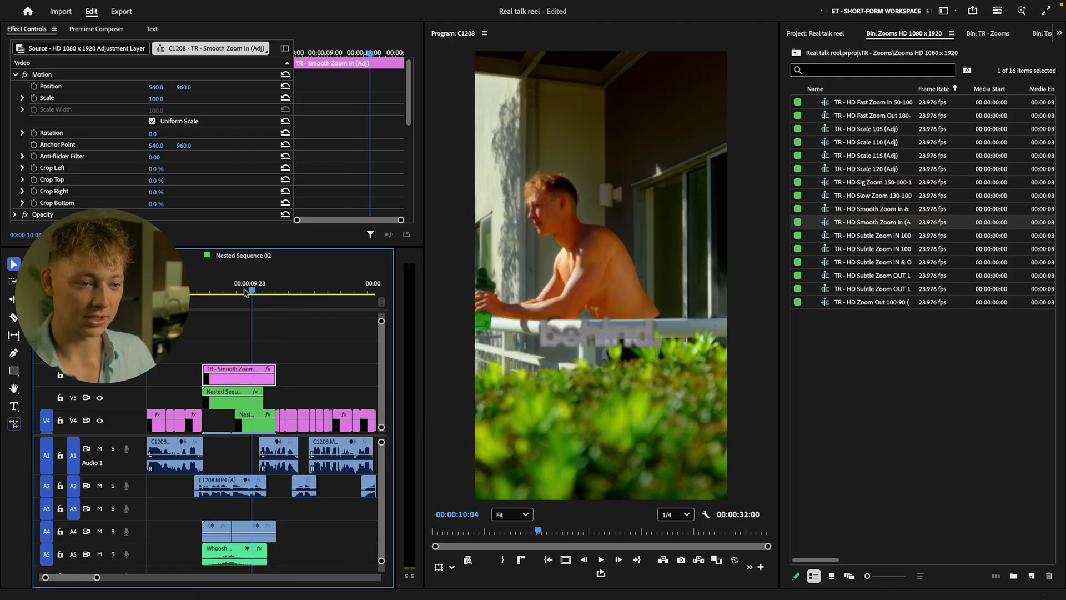
key(shift+k)
click(295, 338)
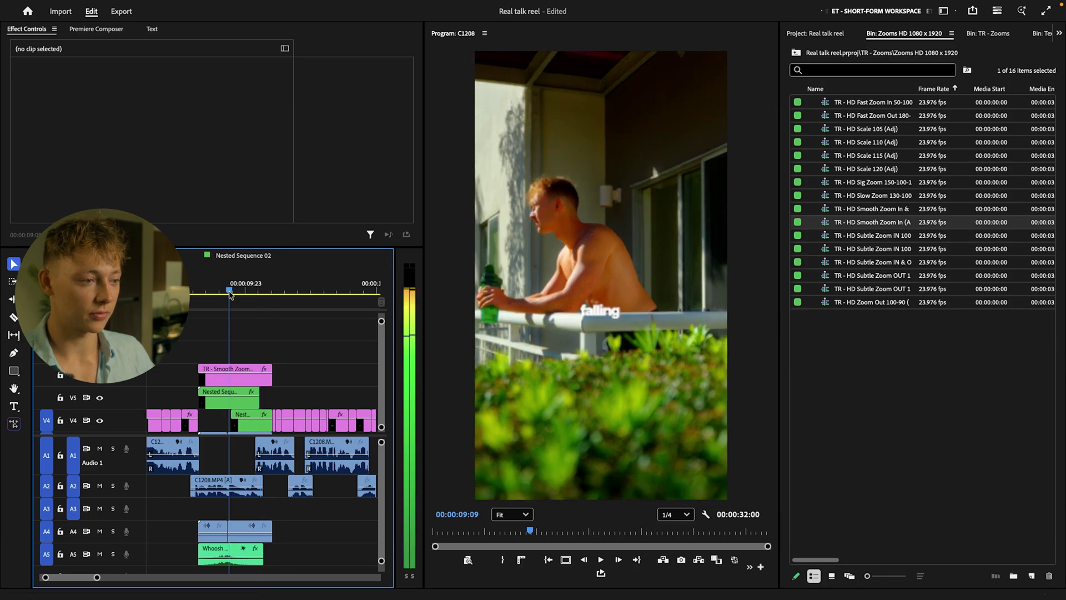
Step: Select the Nested Sequence 02 clip and show its properties
click(231, 403)
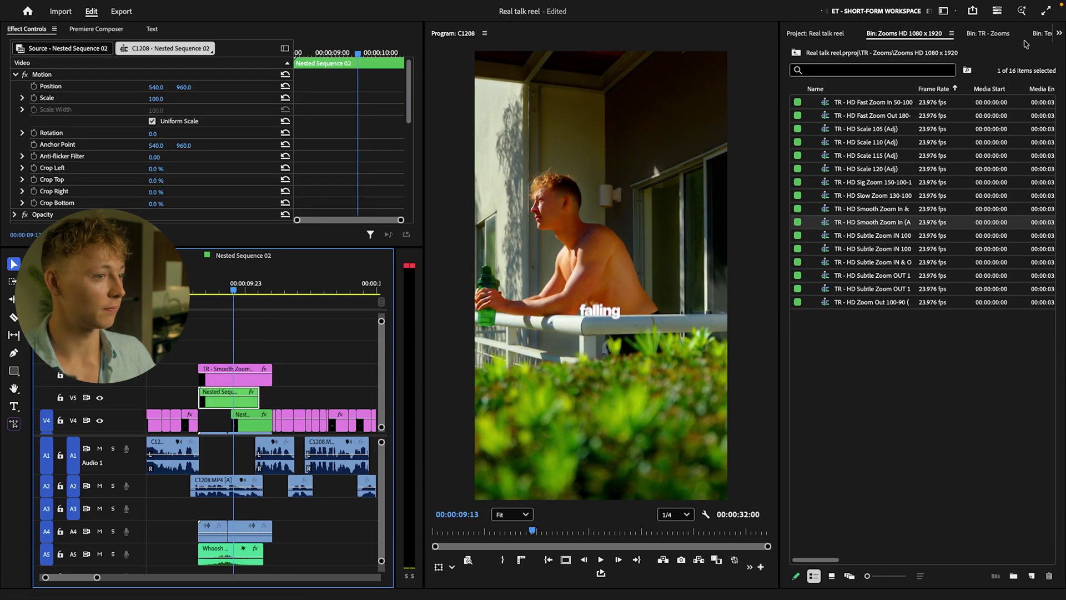
click(1042, 33)
click(1059, 32)
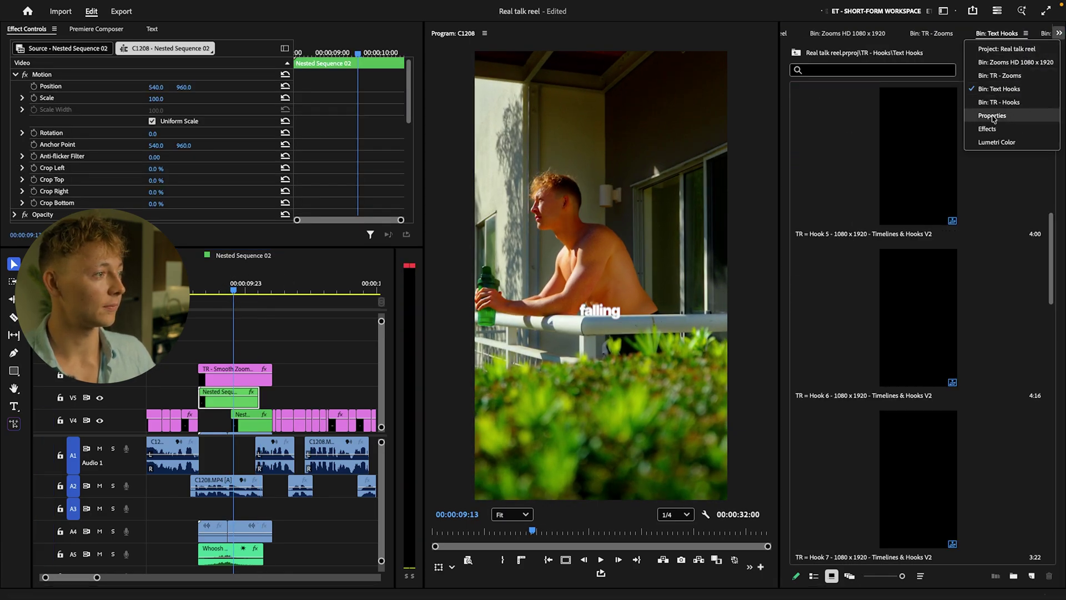
click(994, 117)
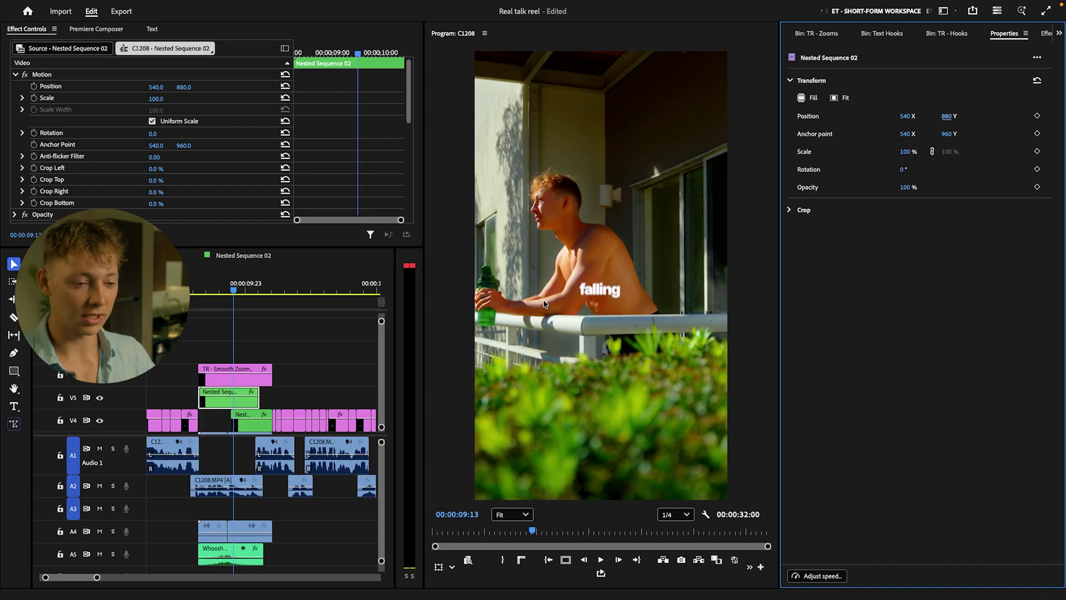
click(252, 422)
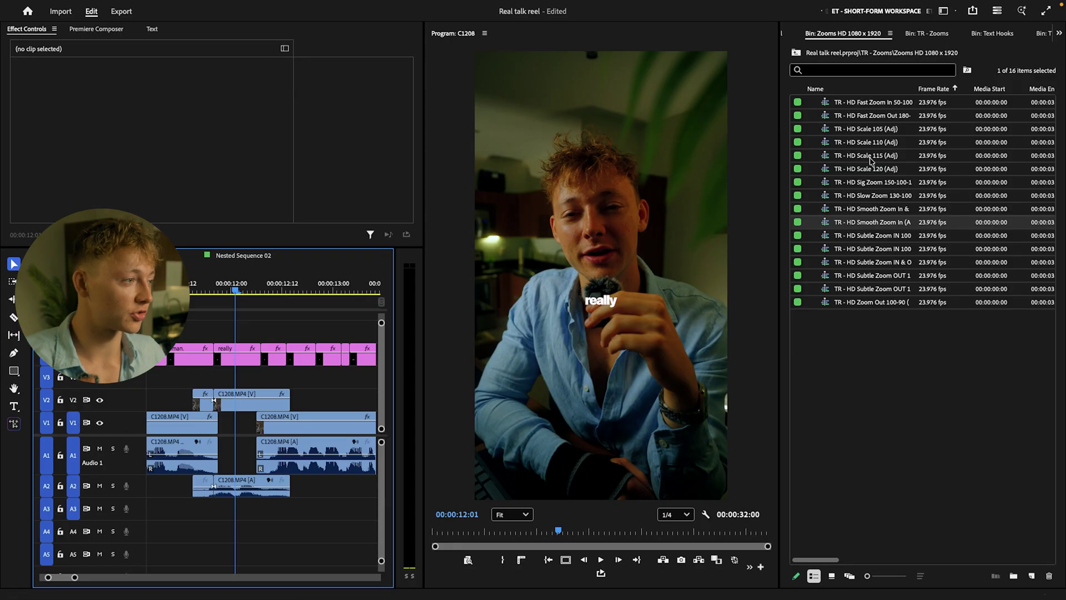
Step: Add the Scale 105 (Adj) layer over the clips near 11 seconds and review it around 12:01
click(870, 131)
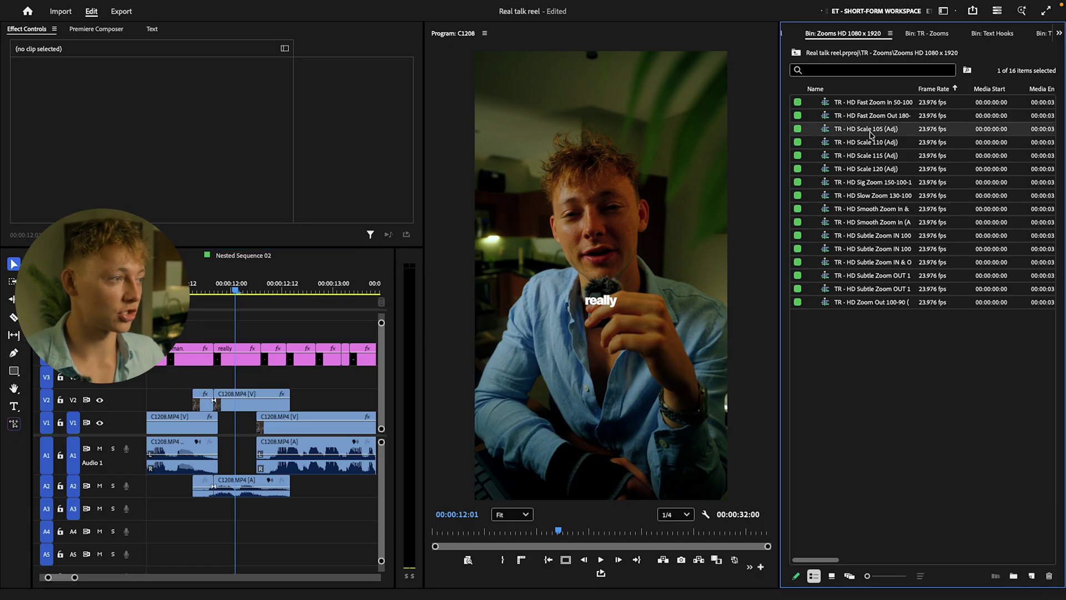
drag(870, 133, 215, 332)
click(206, 290)
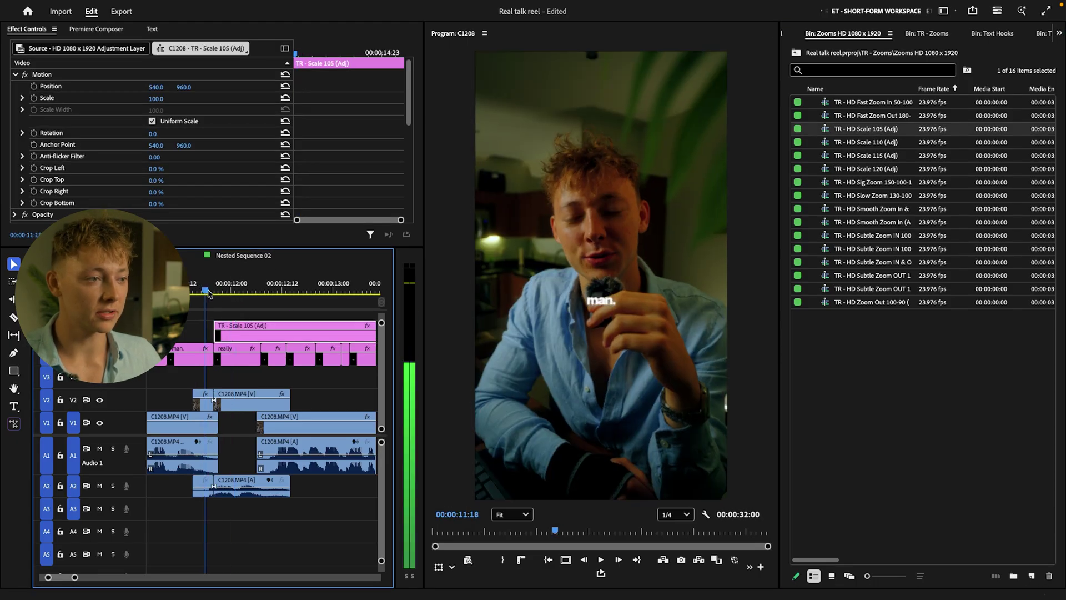
drag(209, 292, 220, 292)
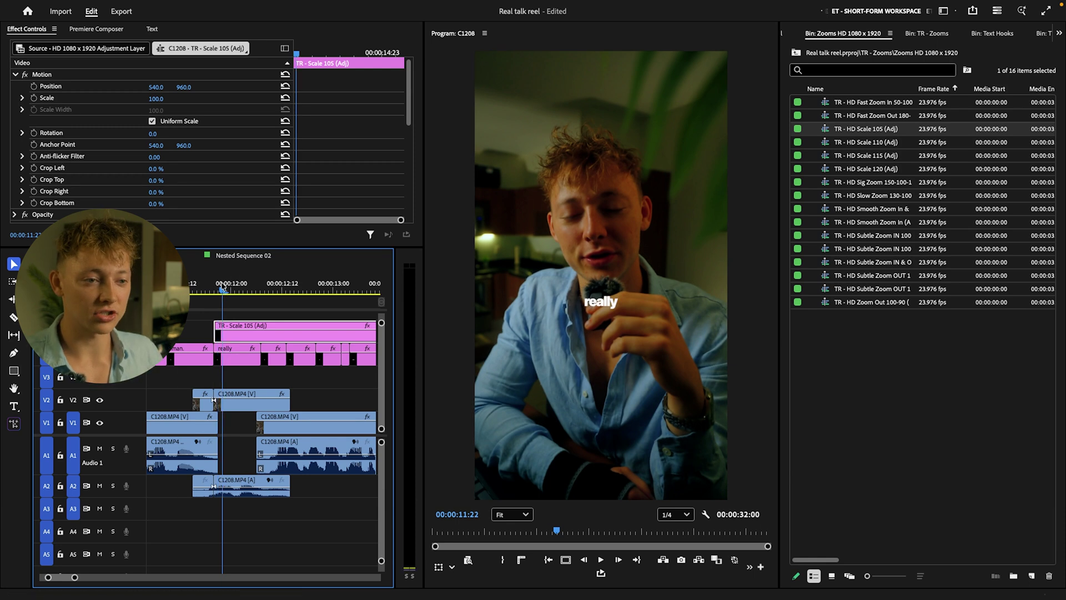
key(space)
key(space)
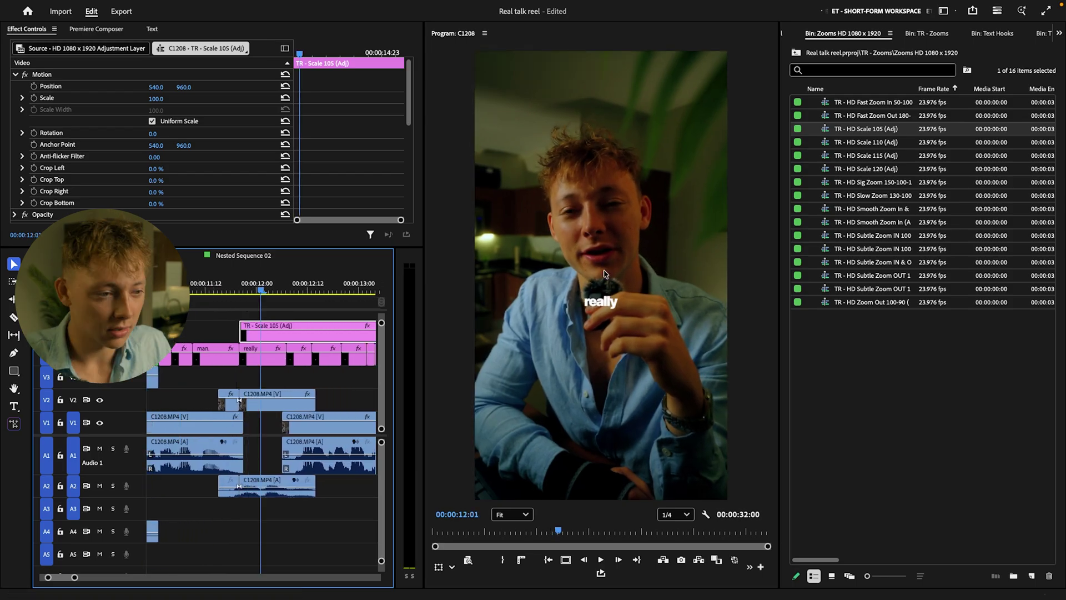
key(space)
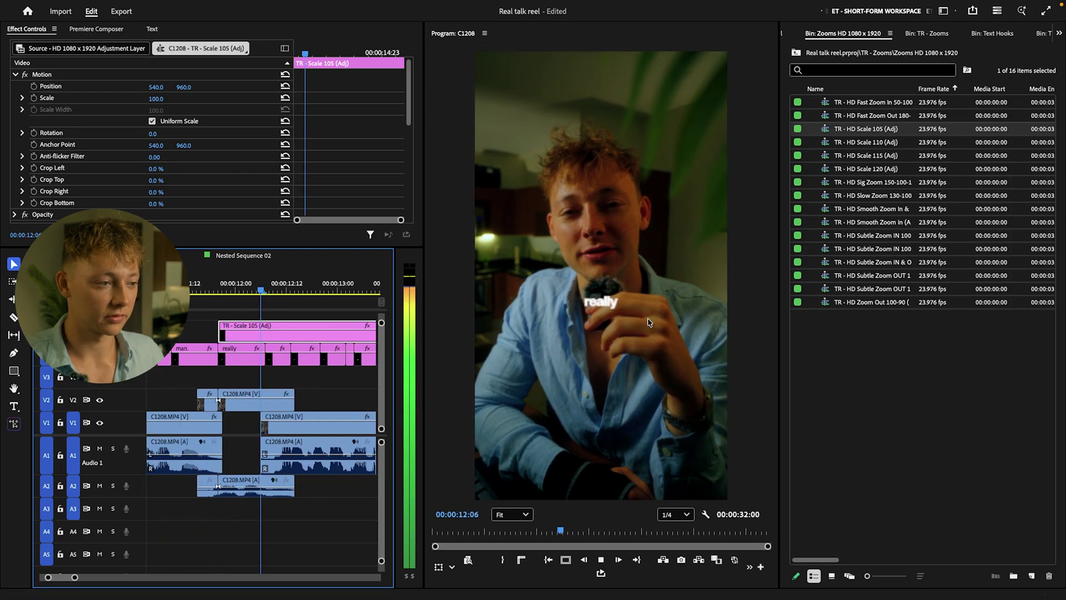
key(space)
click(276, 316)
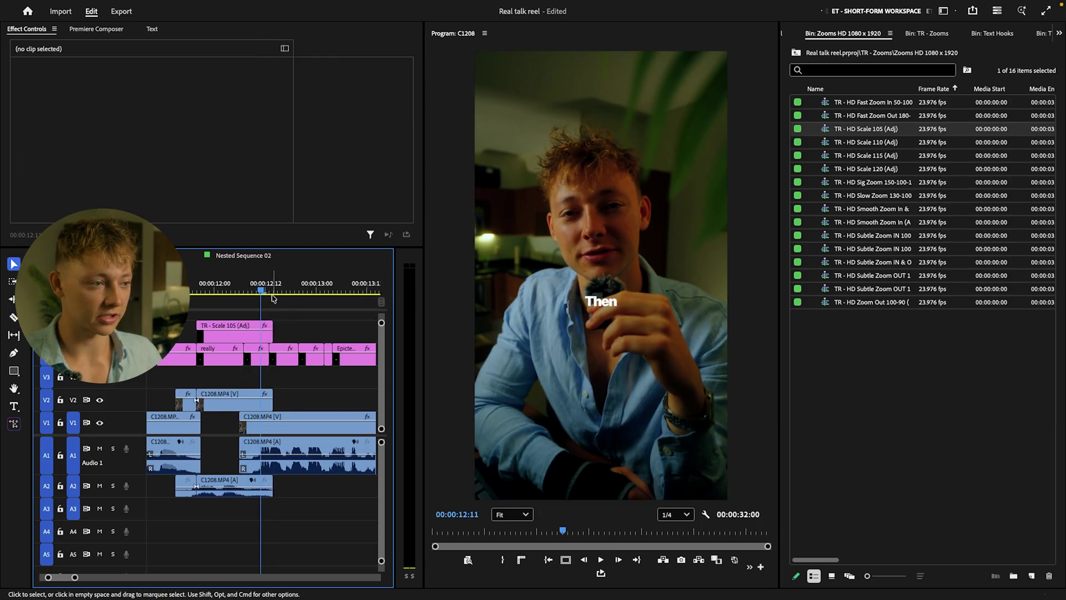
key(space)
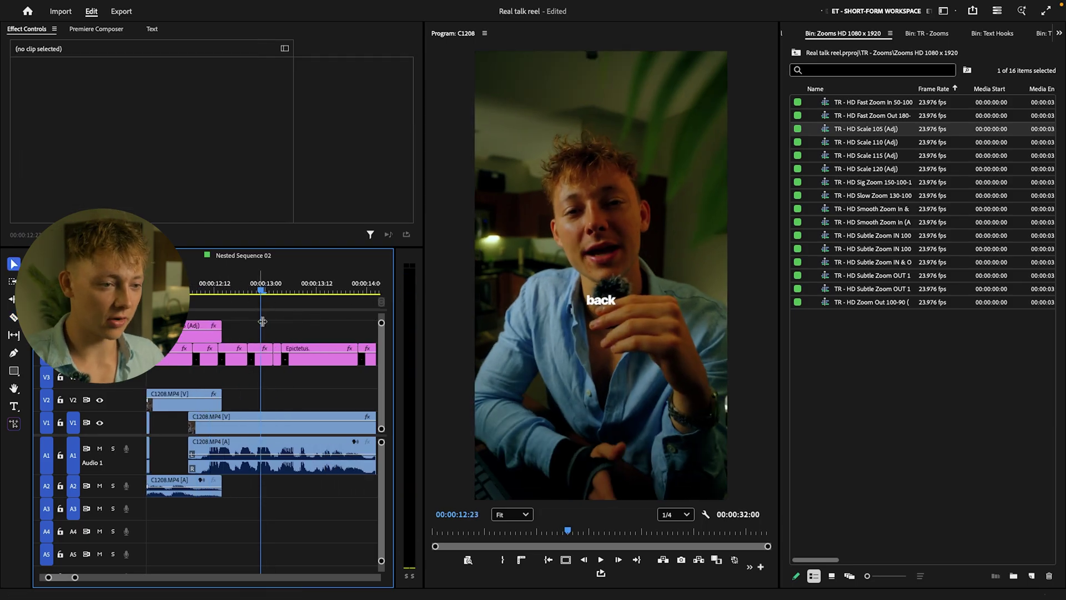
key(minus)
Step: Place the Smooth Zoom In & Out (Adj) layer over the later clips and play it back
click(873, 208)
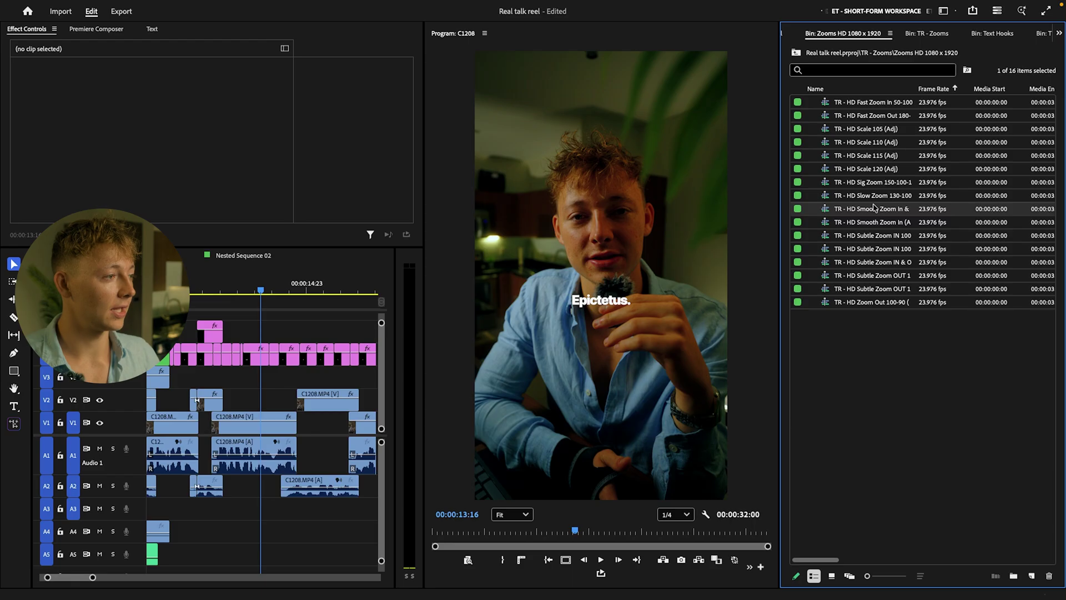
drag(888, 209, 297, 334)
key(space)
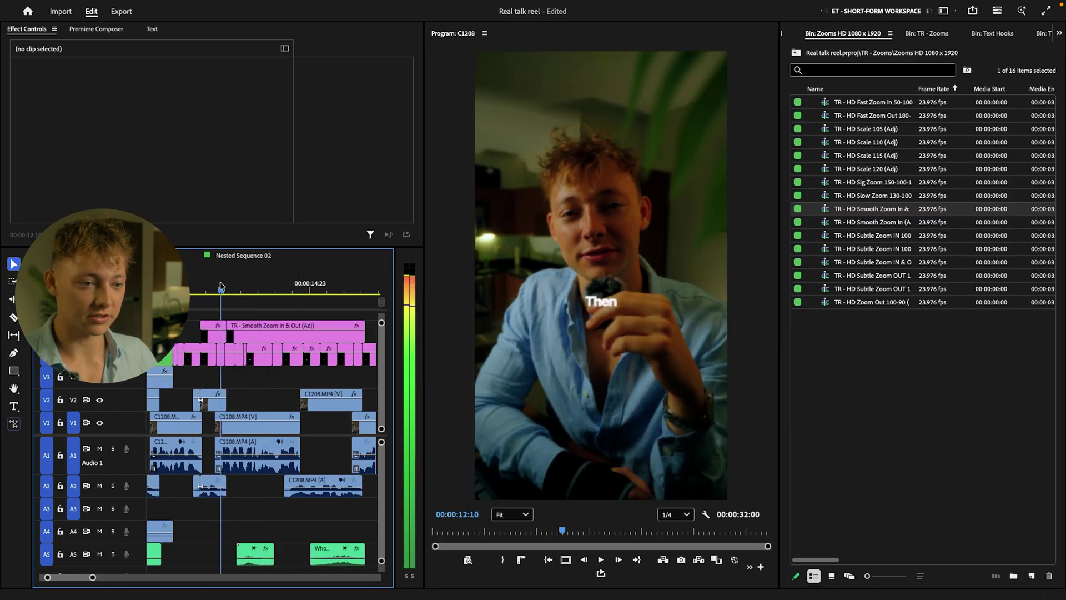
click(303, 377)
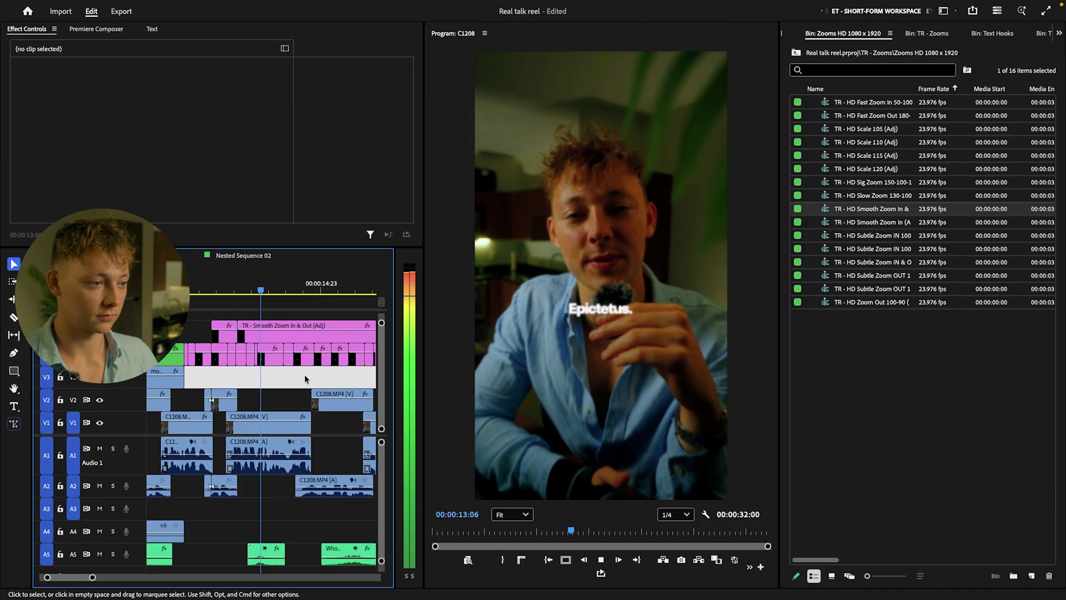
key(space)
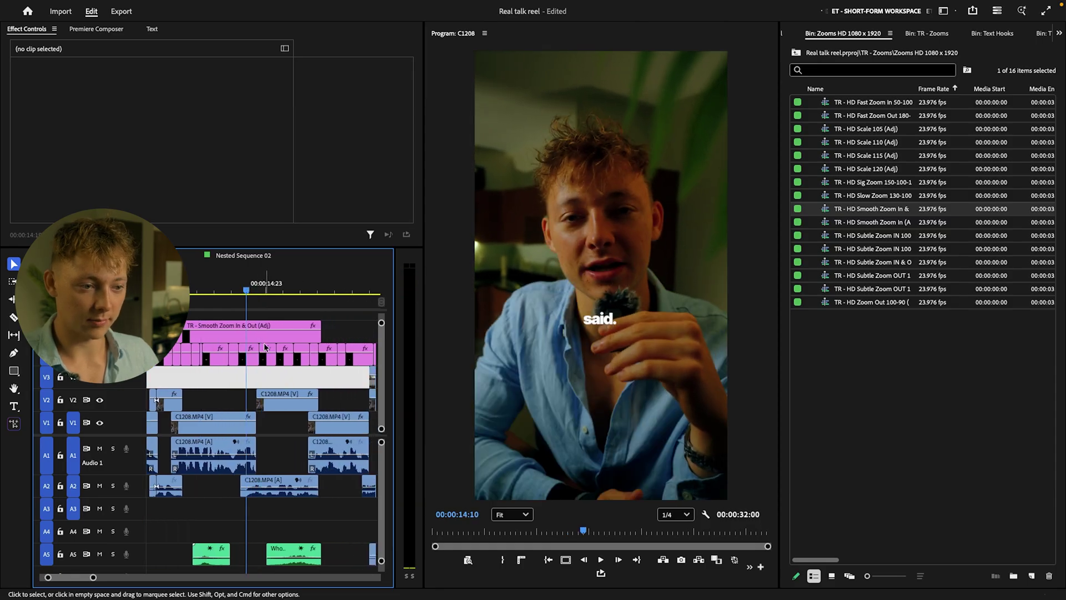
Step: Split the zoom layer after the word 'said', deleting the leftover piece and the Whoosh 22.wav sound
key(=)
key(c)
click(257, 335)
key(v)
click(308, 333)
key(Delete)
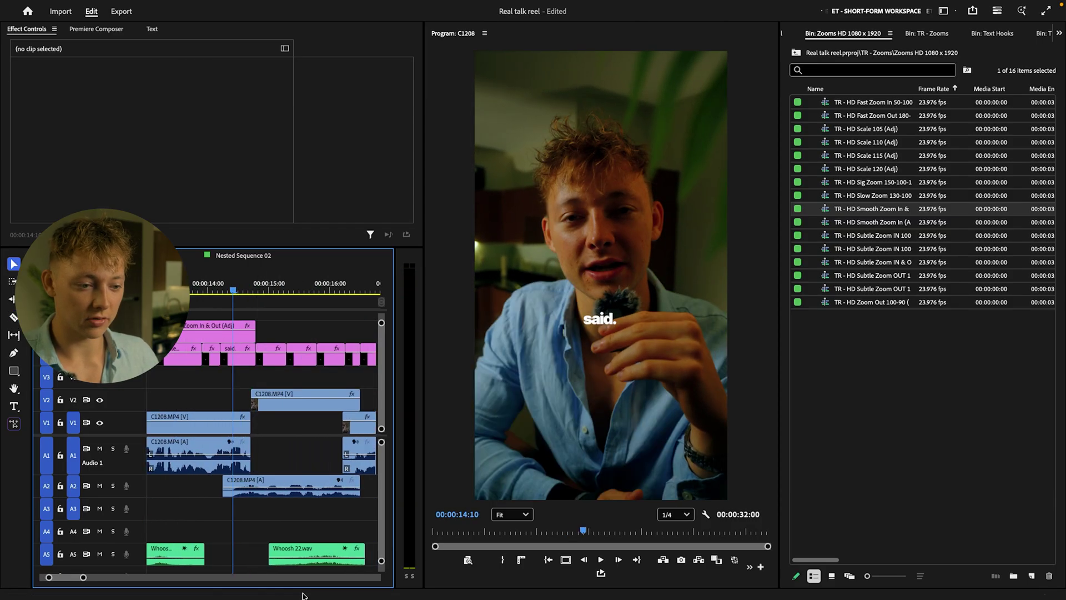
click(317, 556)
key(Delete)
key(space)
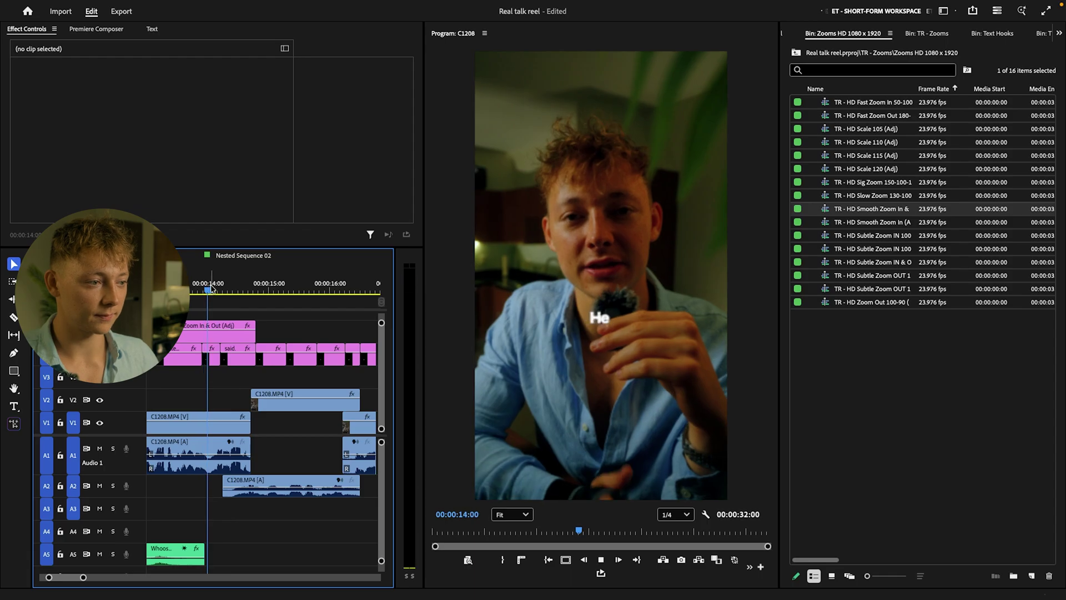
key(space)
Step: Trim the Smooth Zoom In & Out layer to end at 14:15 and park the playhead there
key(space)
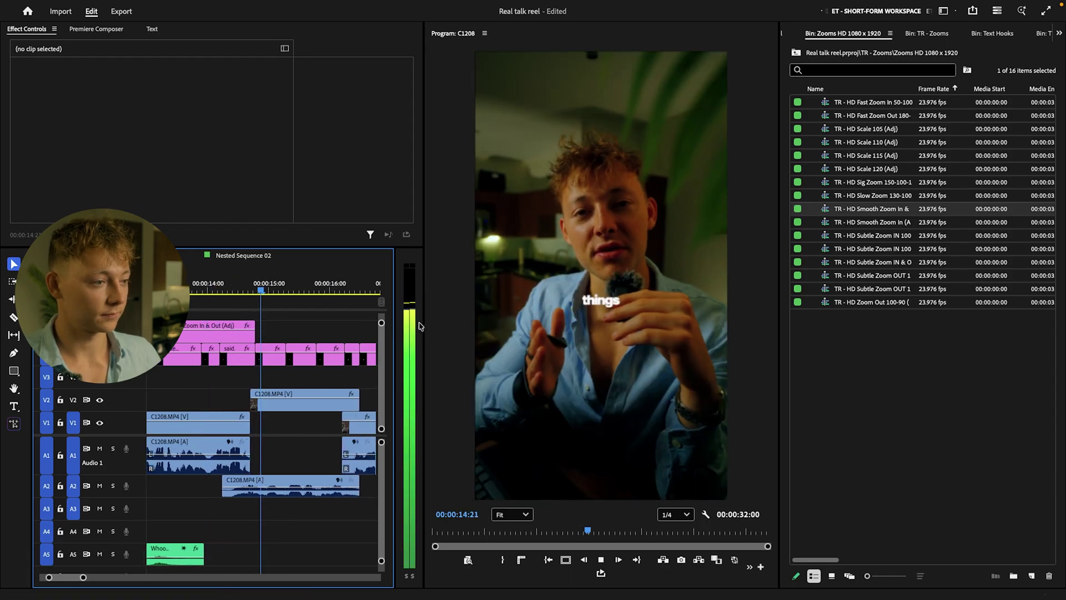
key(space)
scroll(260, 338, up, 3)
key(space)
key(space)
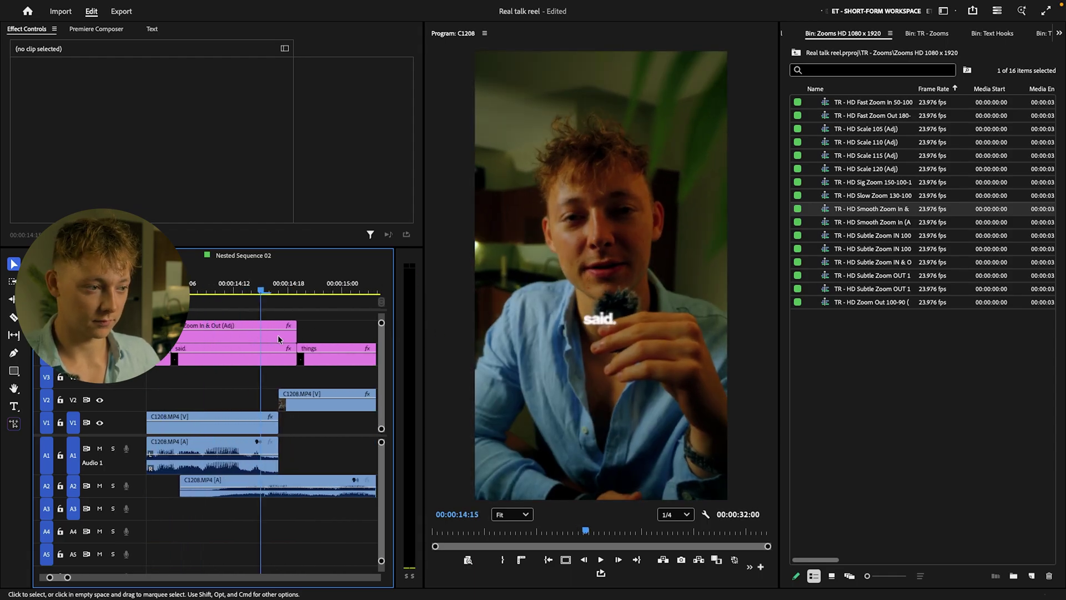
key(c)
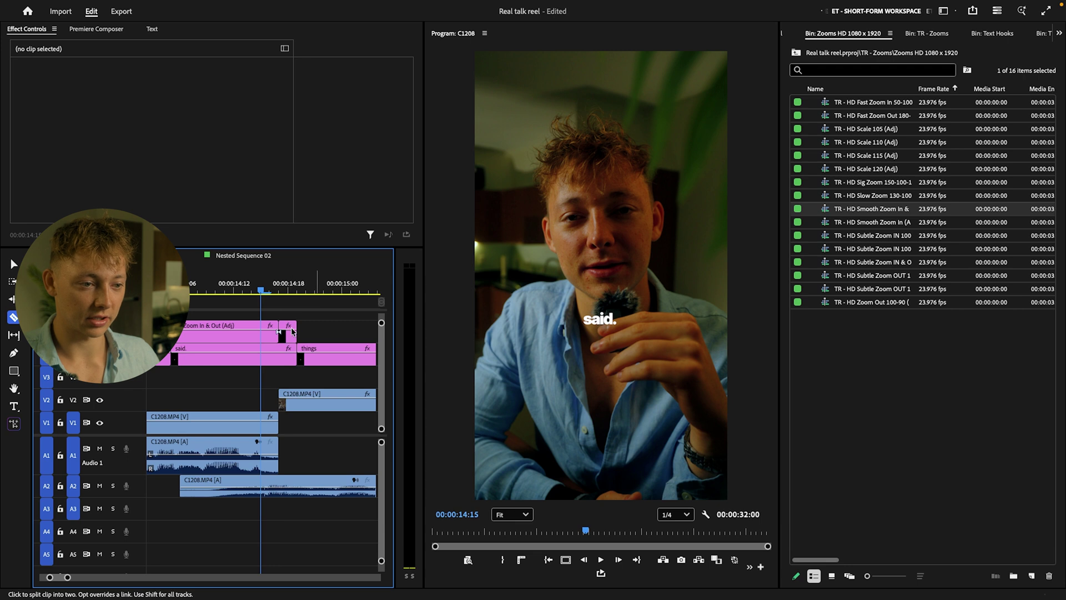
key(v)
click(292, 331)
key(Delete)
click(281, 287)
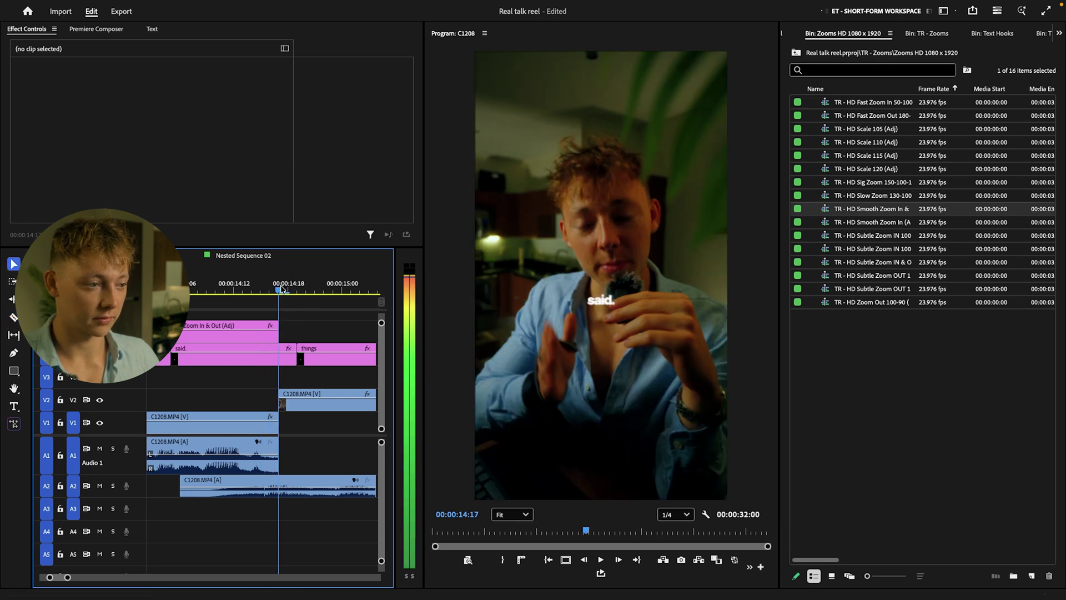
drag(281, 287, 266, 289)
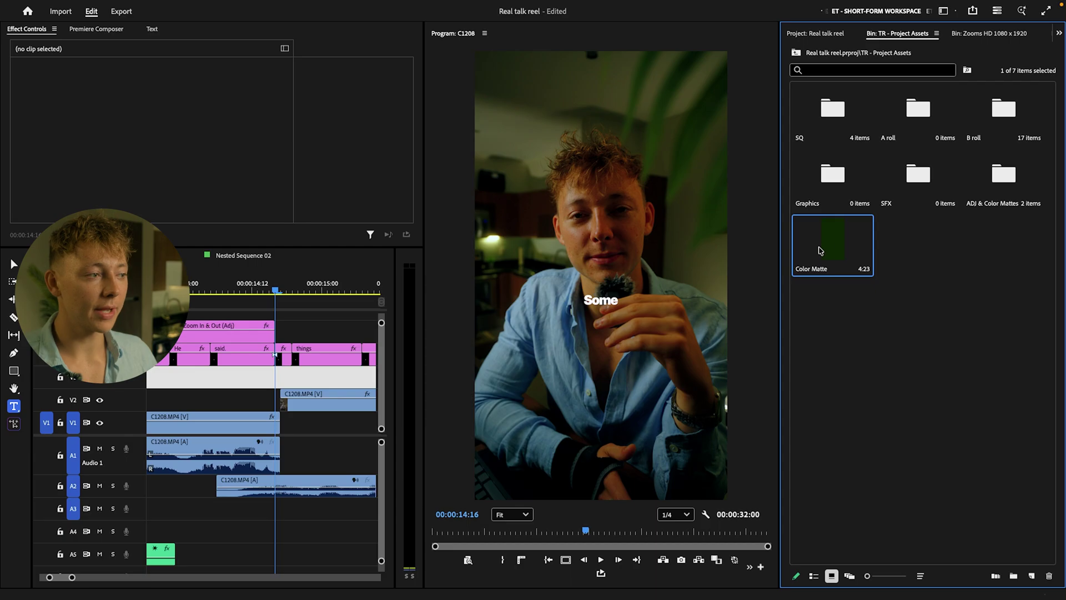
Step: Drop the dark green Color Matte at 14:16, shorten its end, and move it below the caption track
drag(820, 250, 307, 340)
key(minus)
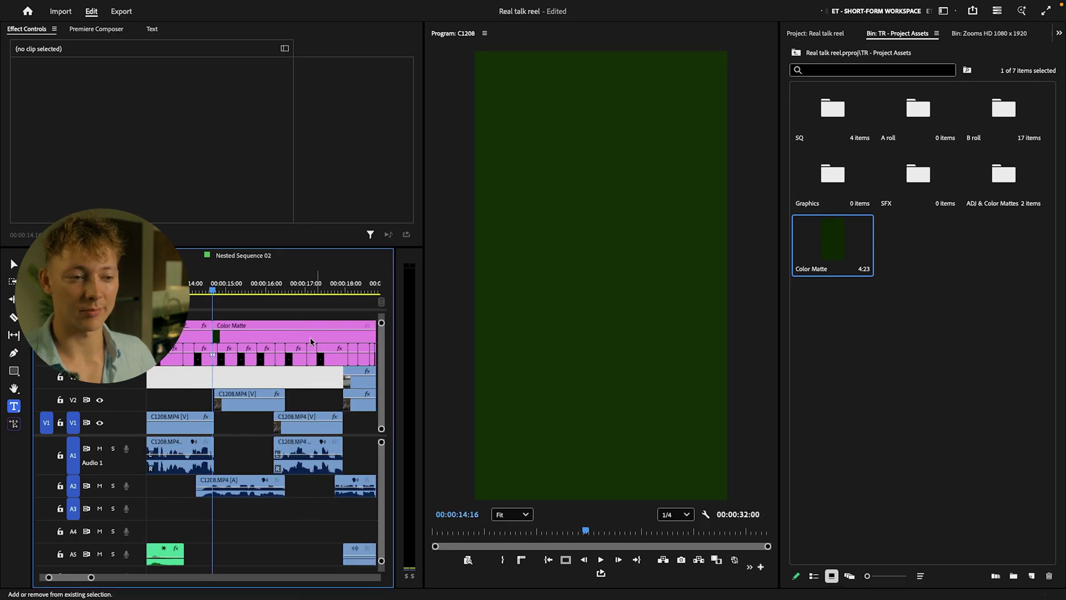
key(minus)
key(equal)
click(268, 338)
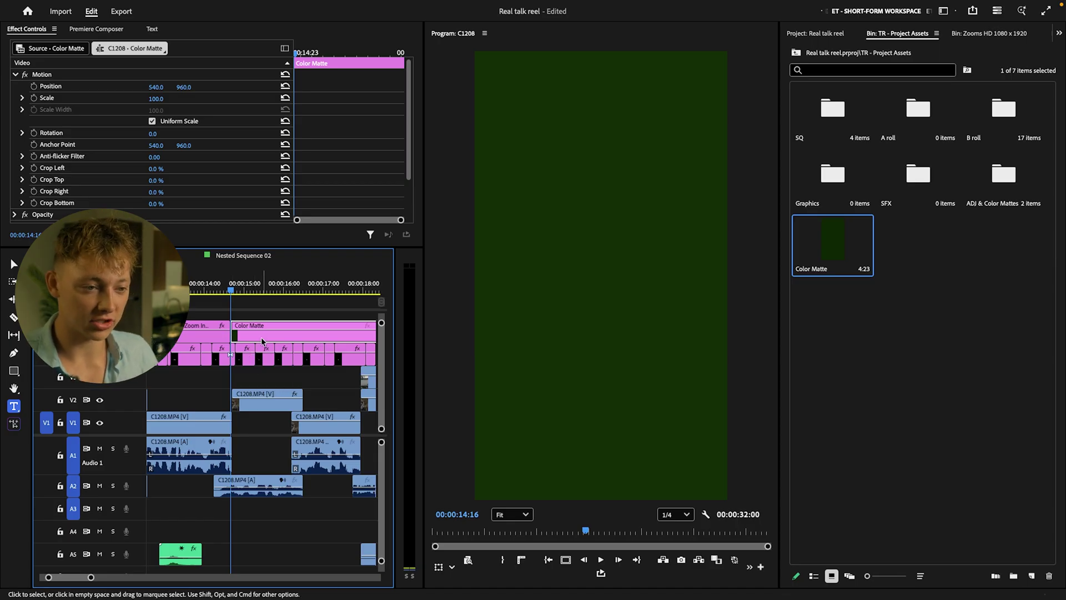
key(v)
drag(376, 332, 351, 333)
key(alt+Down)
key(alt+Down)
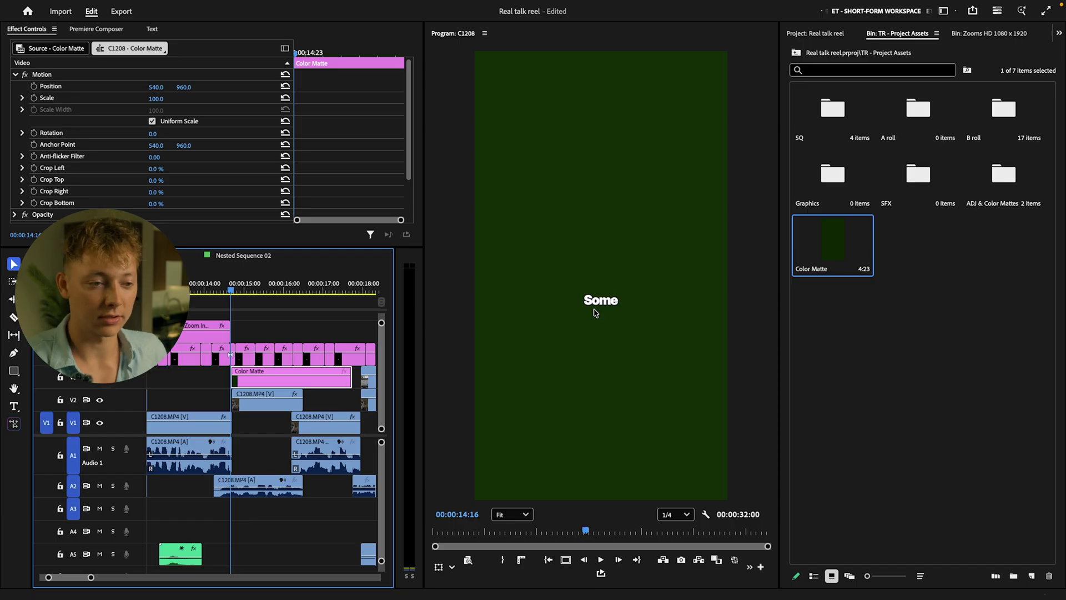
key(ctrl+shift+a)
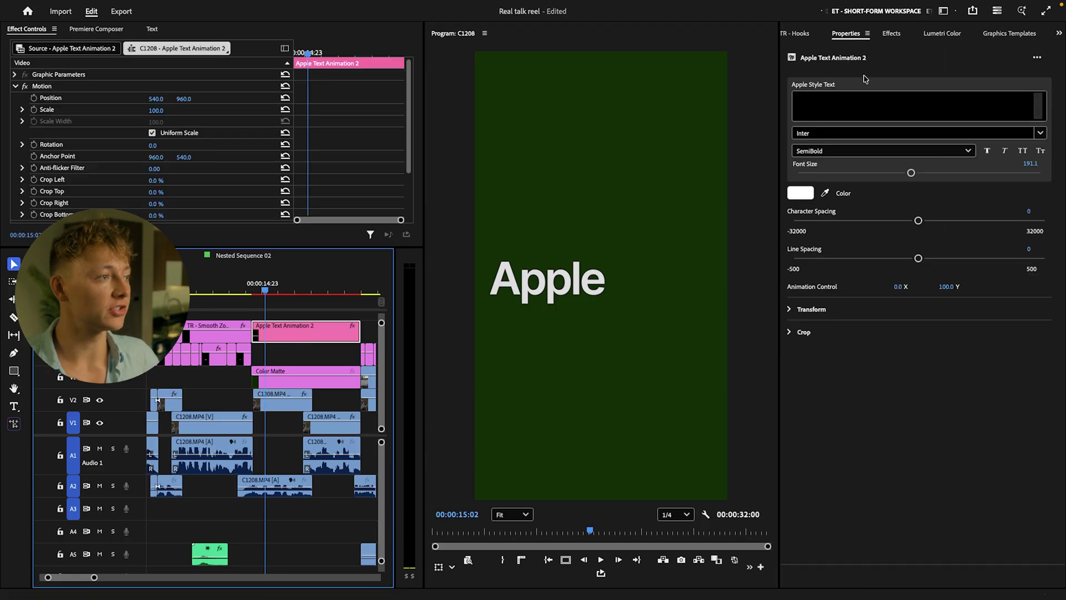
Step: Try adding another Apple Text Animation 2 template, then delete the duplicate and play the existing one
click(1007, 33)
click(842, 149)
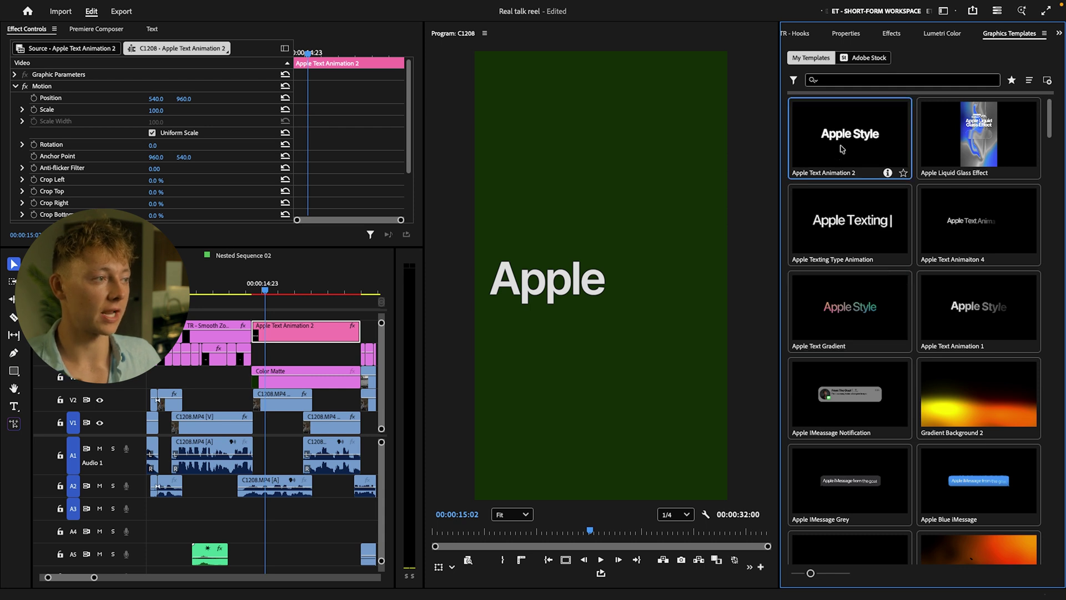
drag(763, 178, 252, 329)
key(Delete)
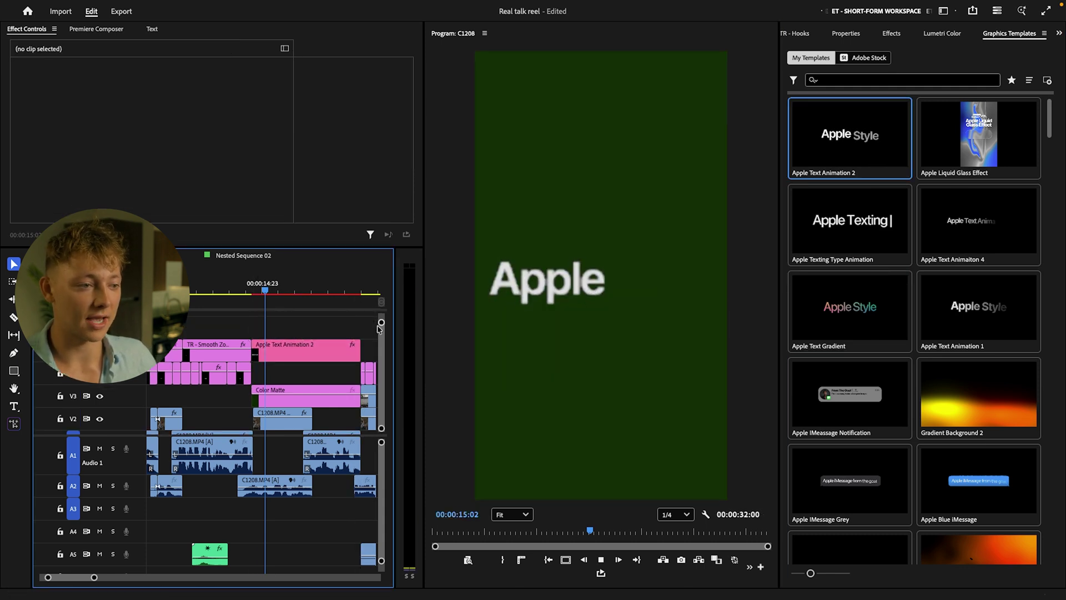
key(space)
Step: Change the Apple Style text to 'Some things are up to us. and some are not' at font size 44.9
click(846, 34)
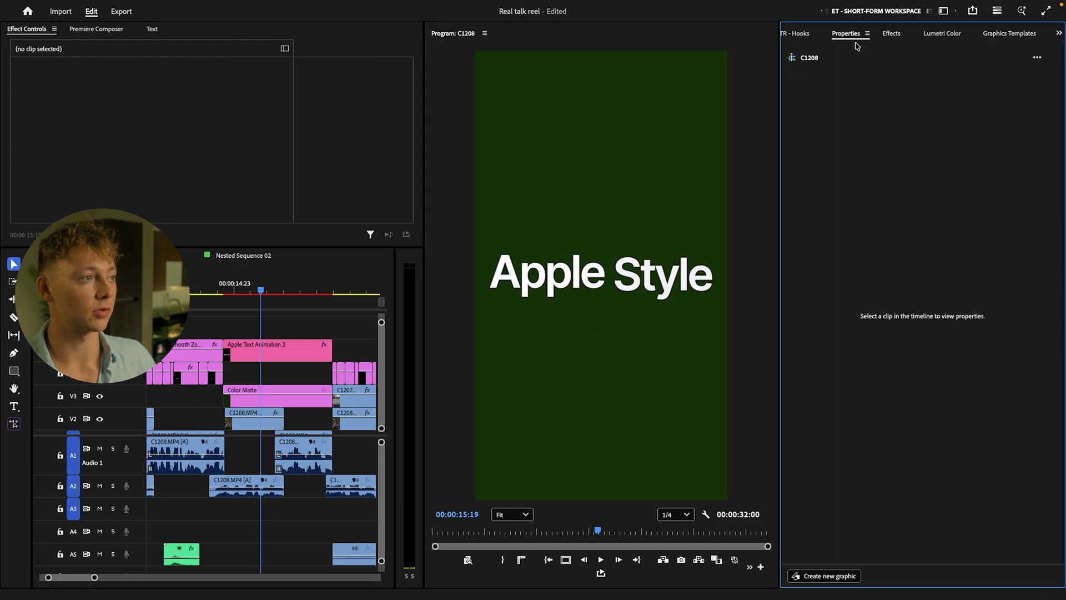
click(272, 351)
click(865, 99)
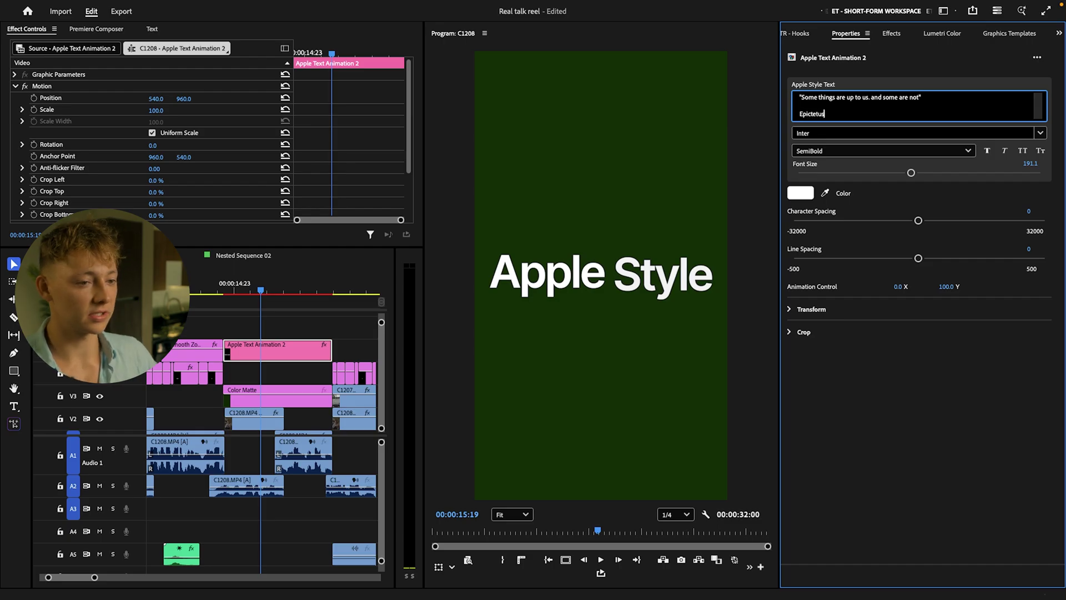
key(space)
click(265, 321)
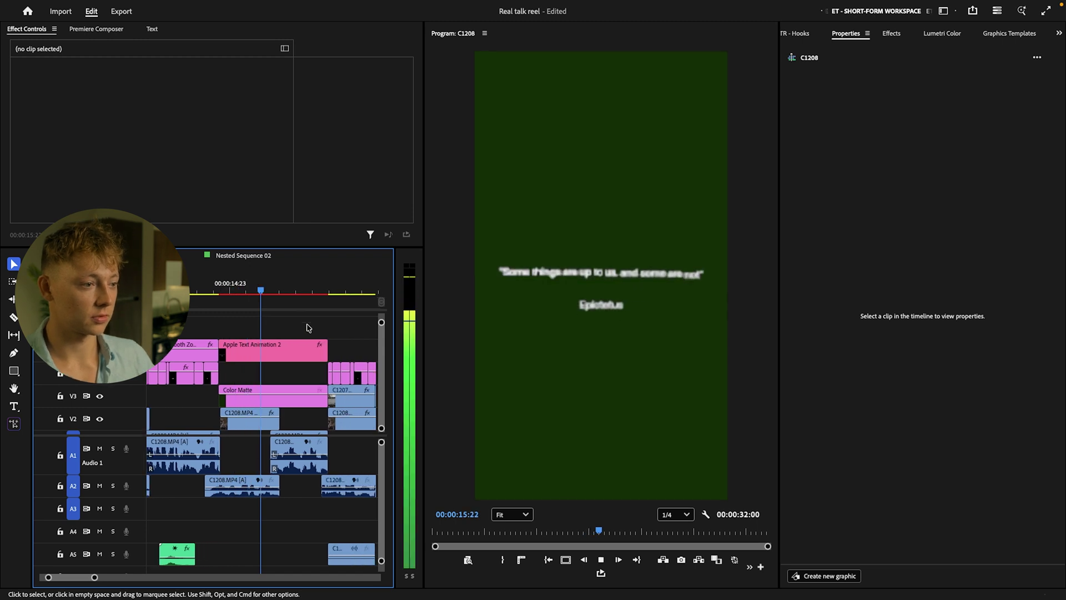
key(space)
Step: Mark in and out around the quote clip and replay its animation from the start
click(272, 353)
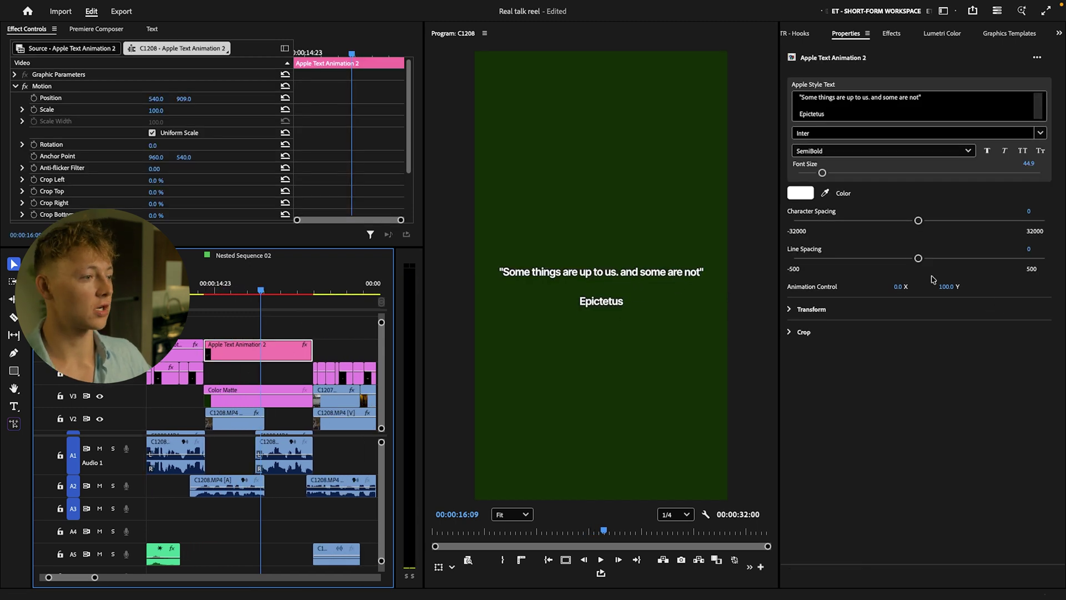
key(x)
drag(293, 290, 202, 292)
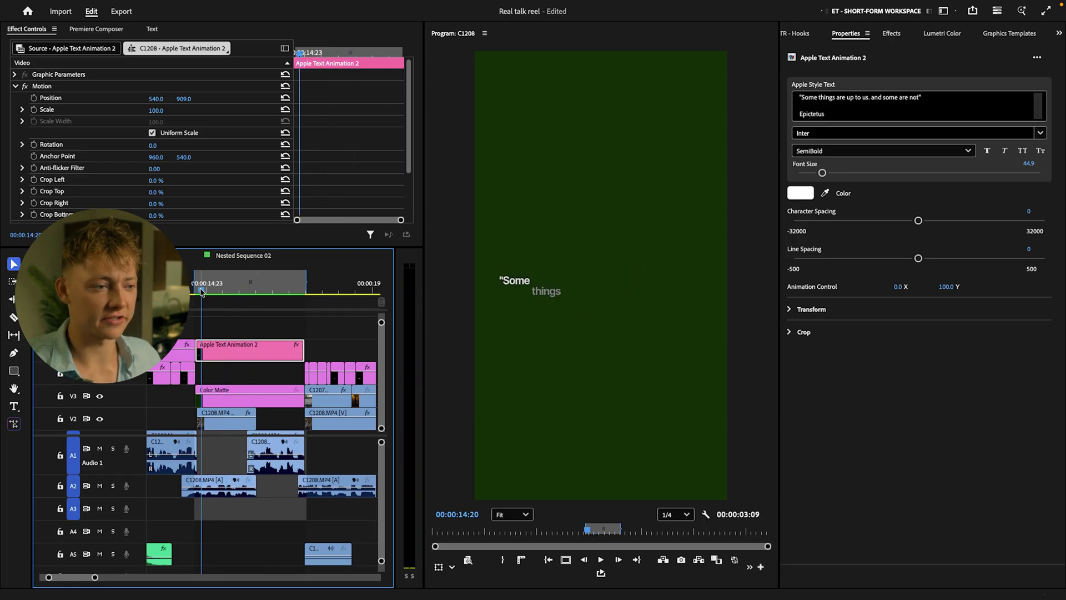
key(space)
scroll(201, 292, up, 1)
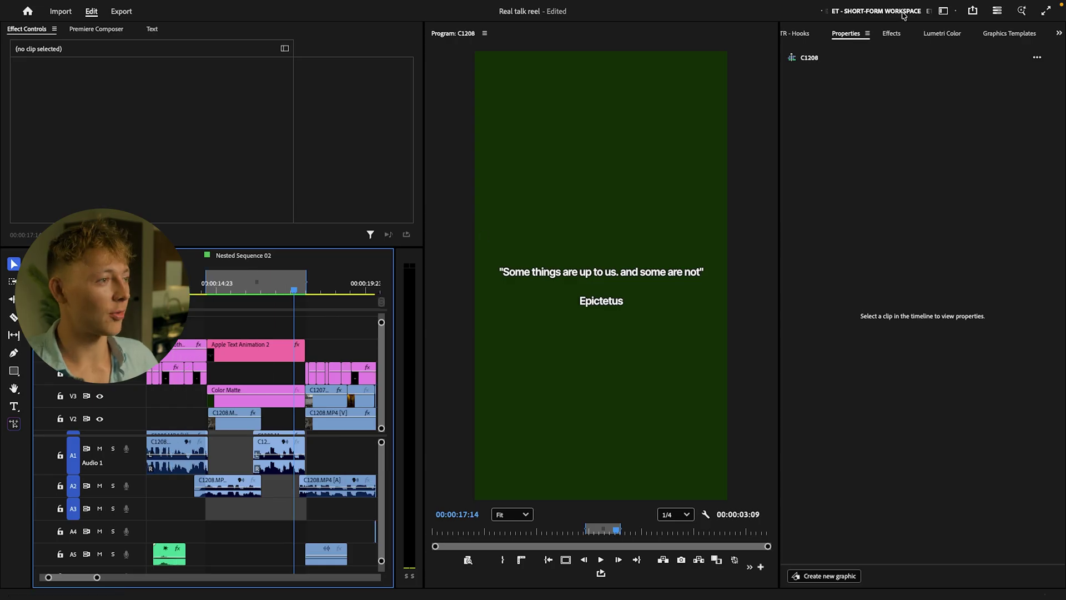
Step: Place TR - HD Subtle Zoom IN 100 from Zooms HD 1080 x 1920 above the quote clip and preview it
click(805, 34)
scroll(800, 34, up, 2)
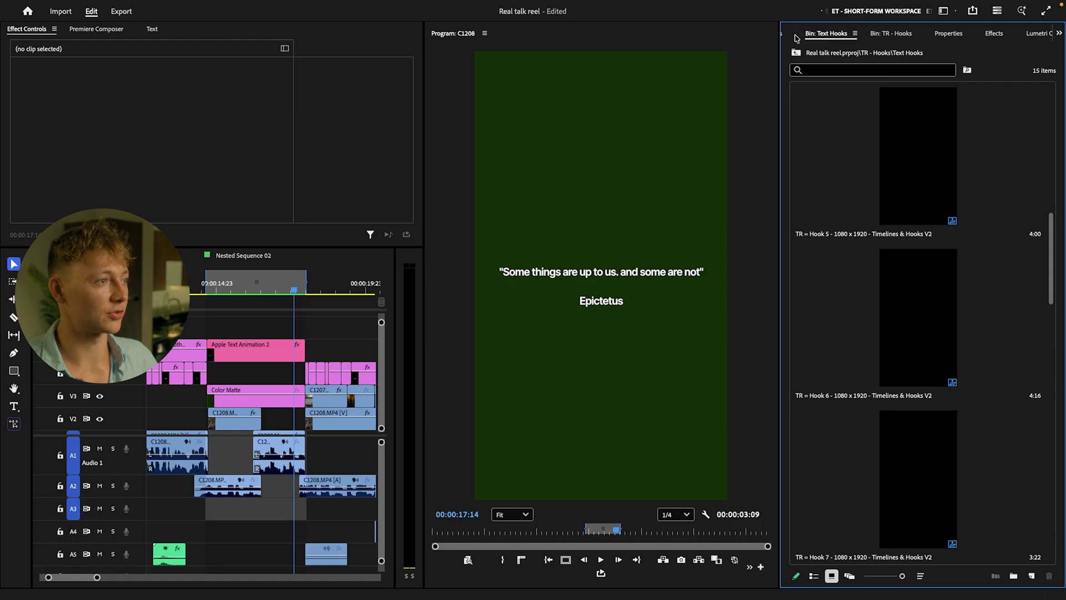
double_click(845, 114)
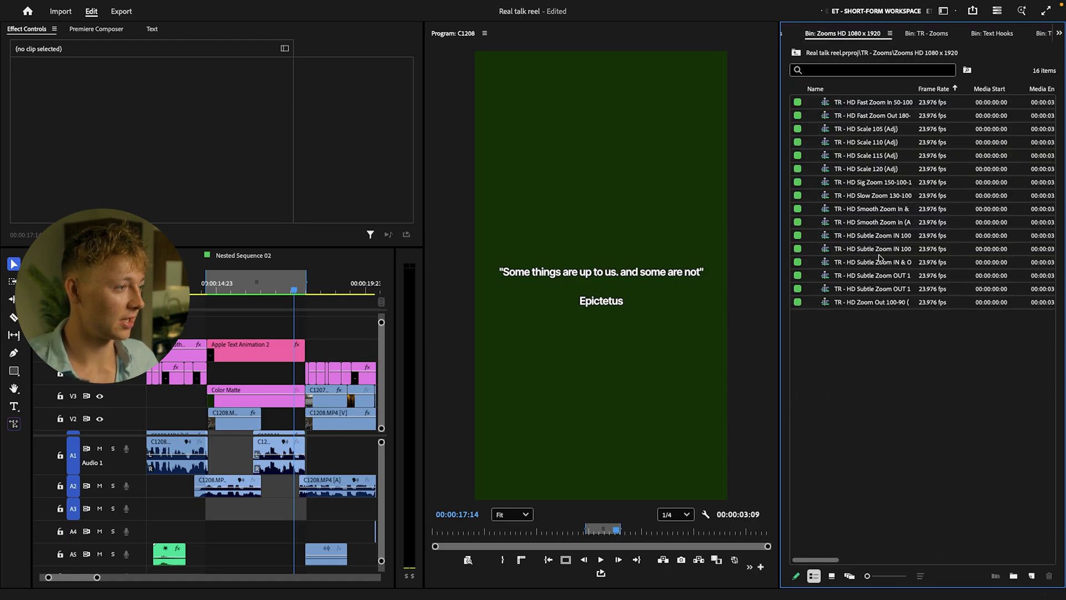
drag(889, 239, 207, 326)
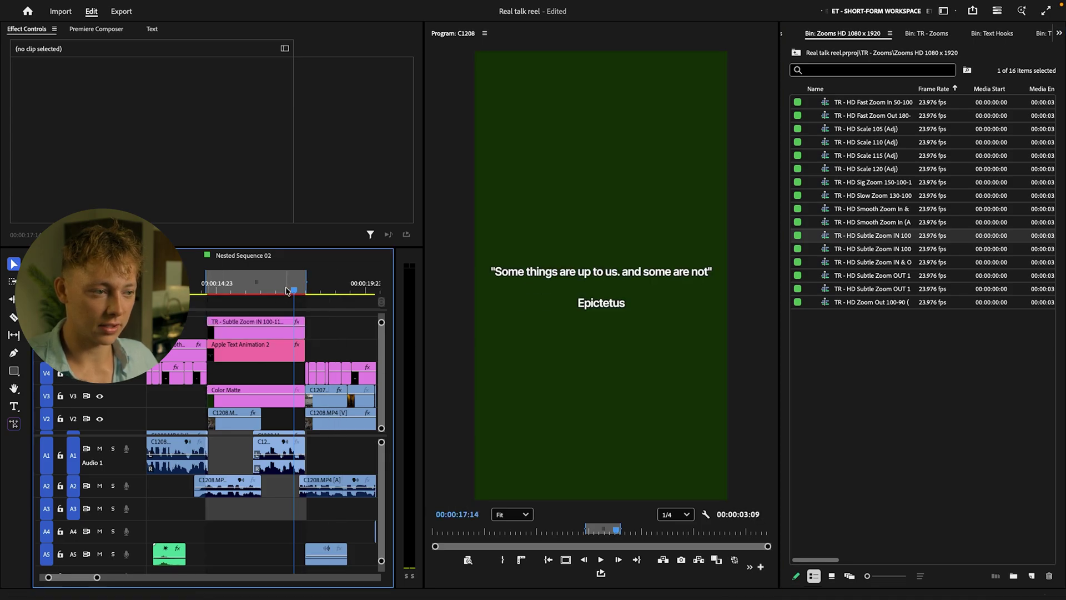
key(space)
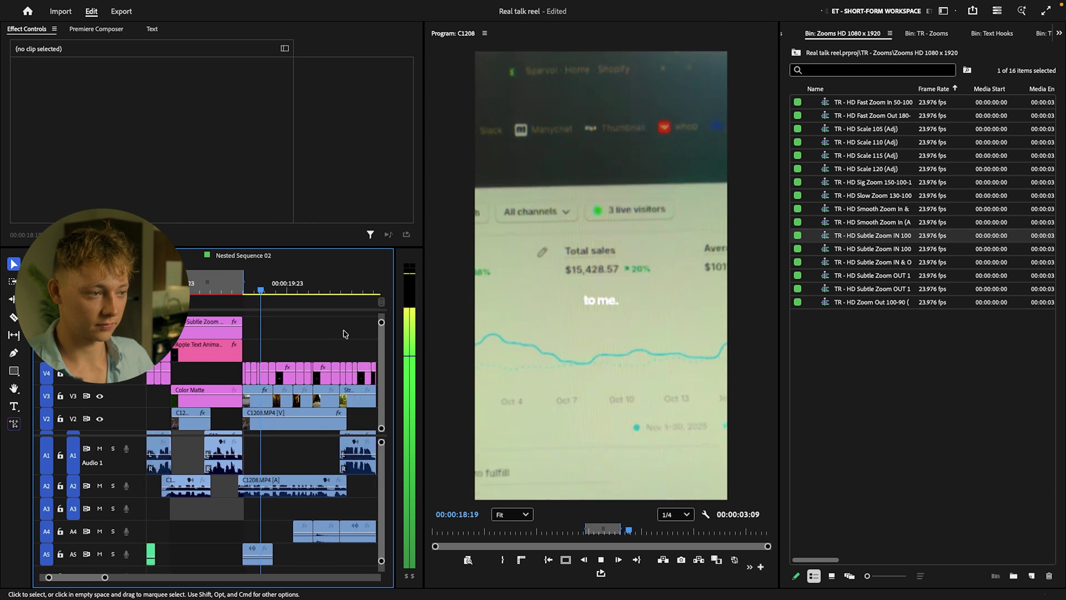
key(space)
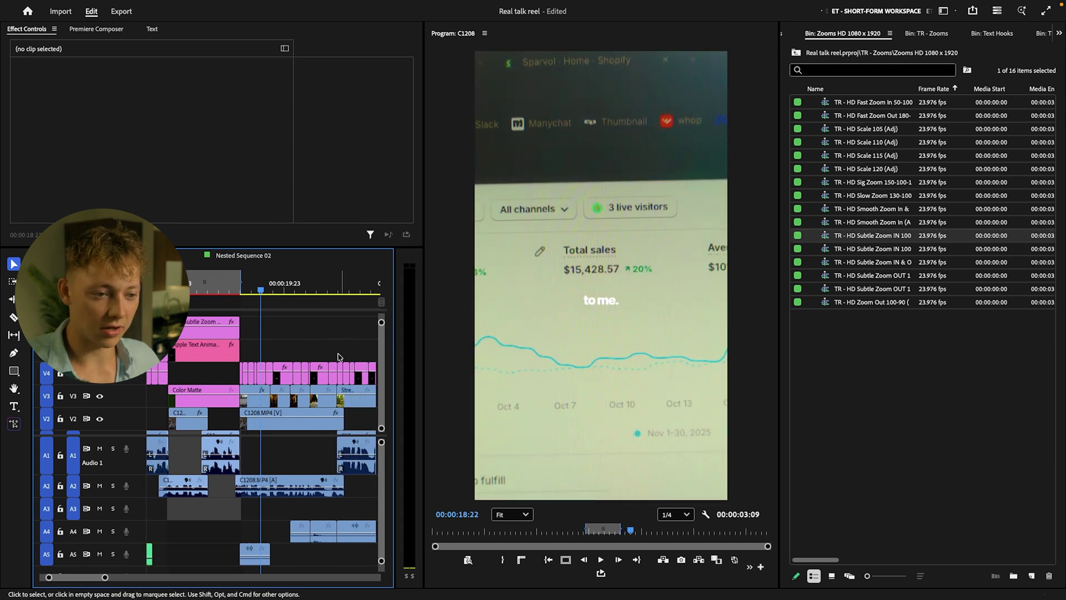
key(space)
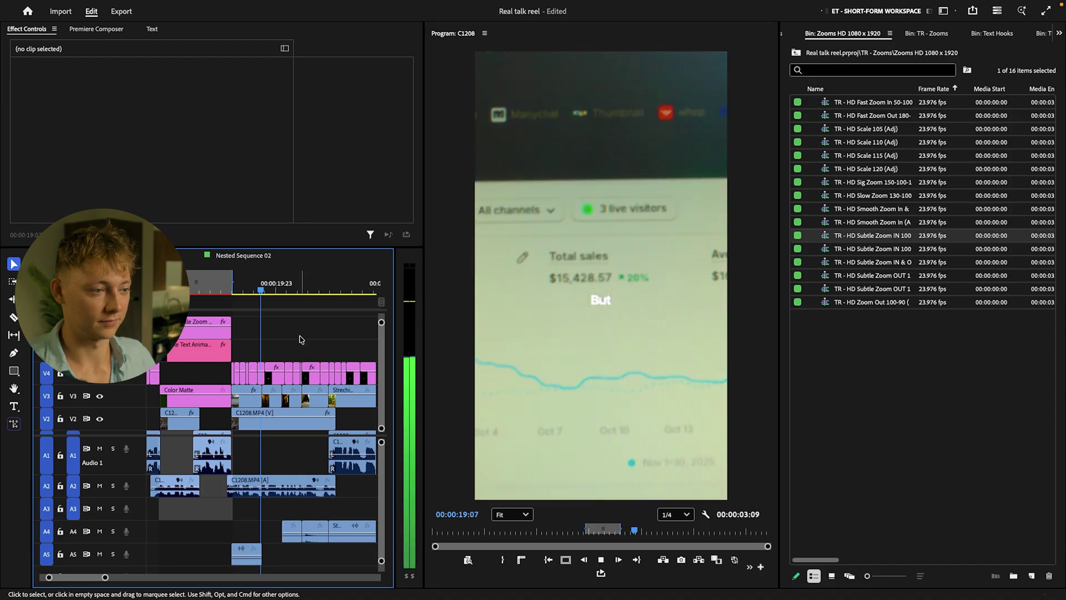
click(250, 377)
Step: Nest the quote card clips as Nested Sequence 03 on V4 and raise it to Position Y 878
key(ctrl+shift+n)
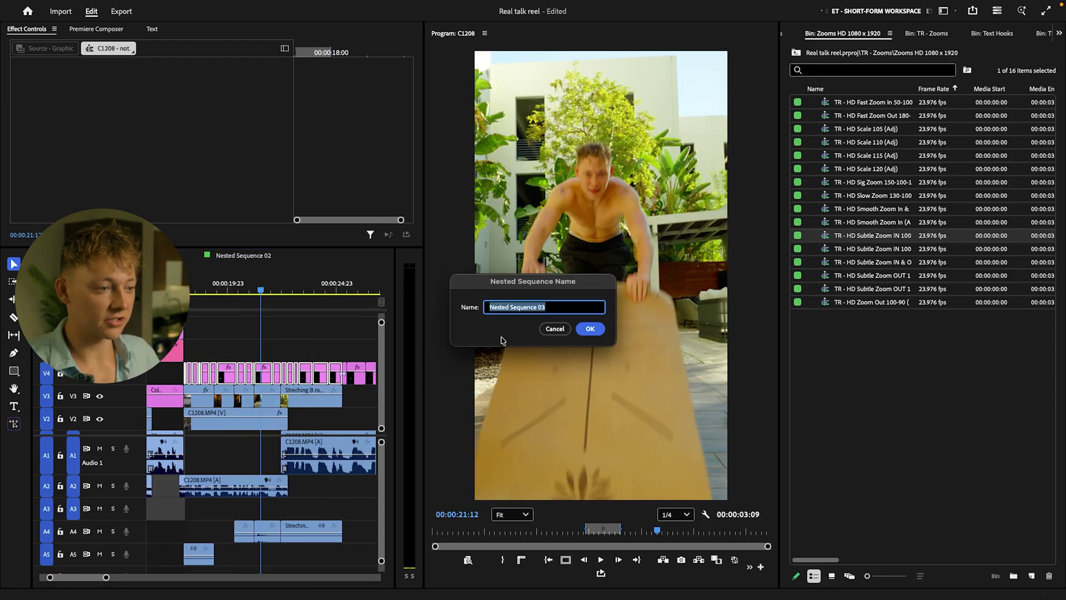
click(590, 329)
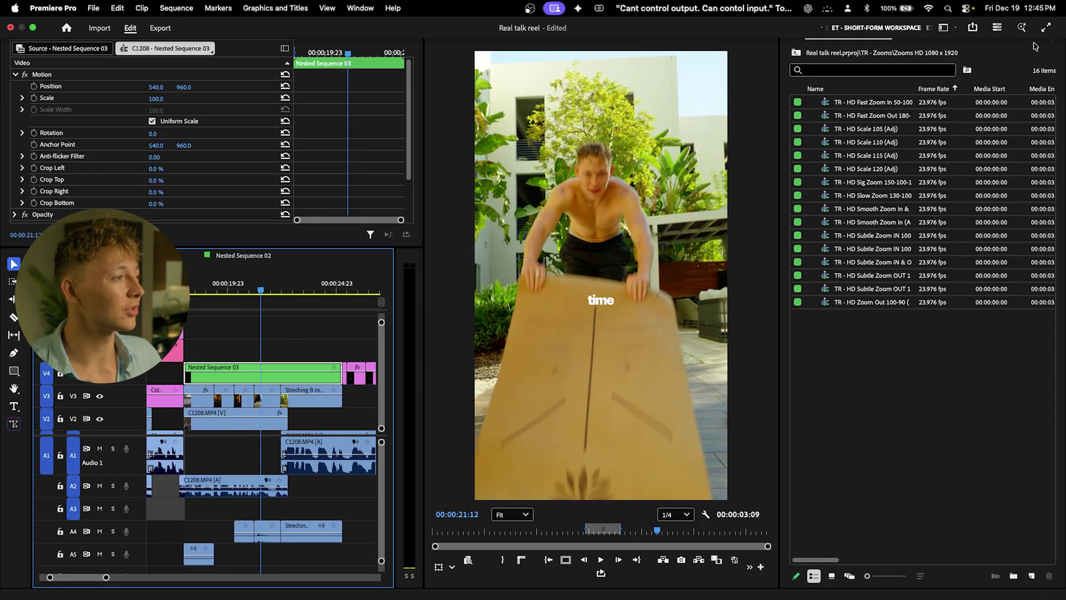
click(1059, 33)
click(992, 129)
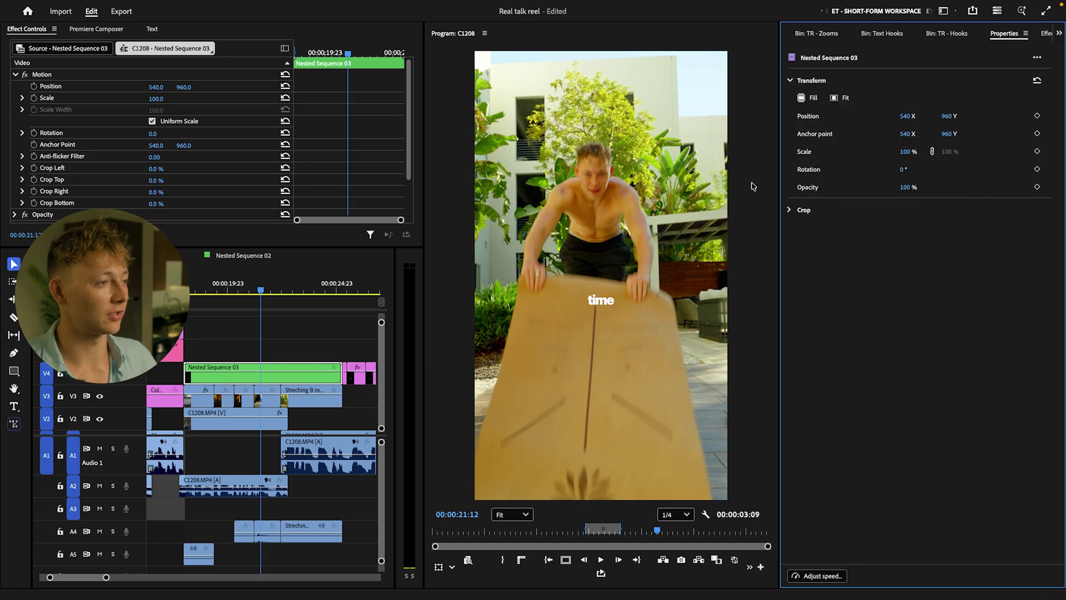
drag(947, 116, 901, 118)
key(j)
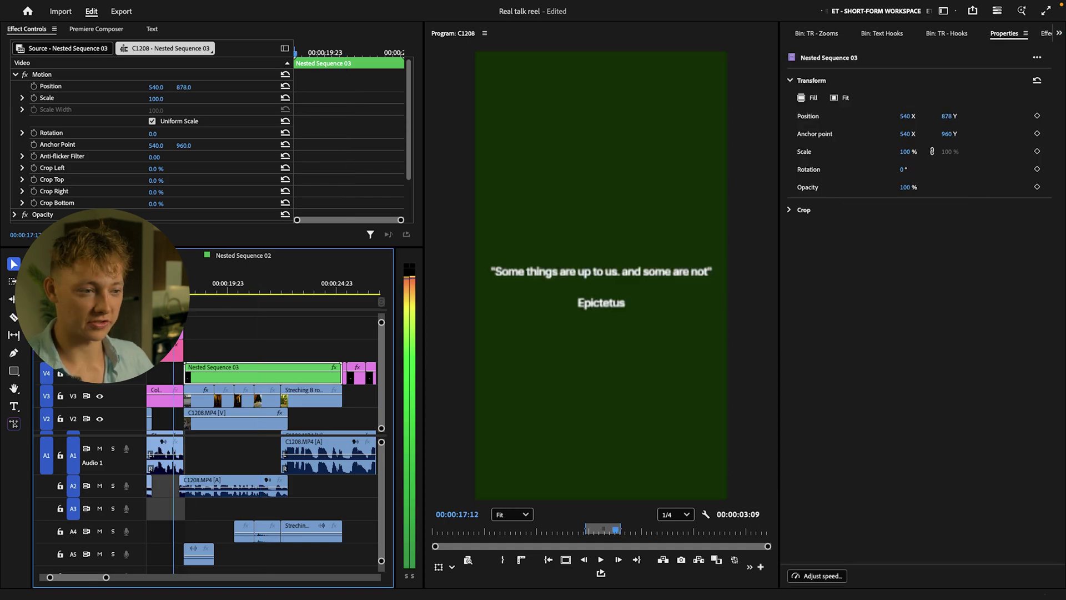
click(313, 336)
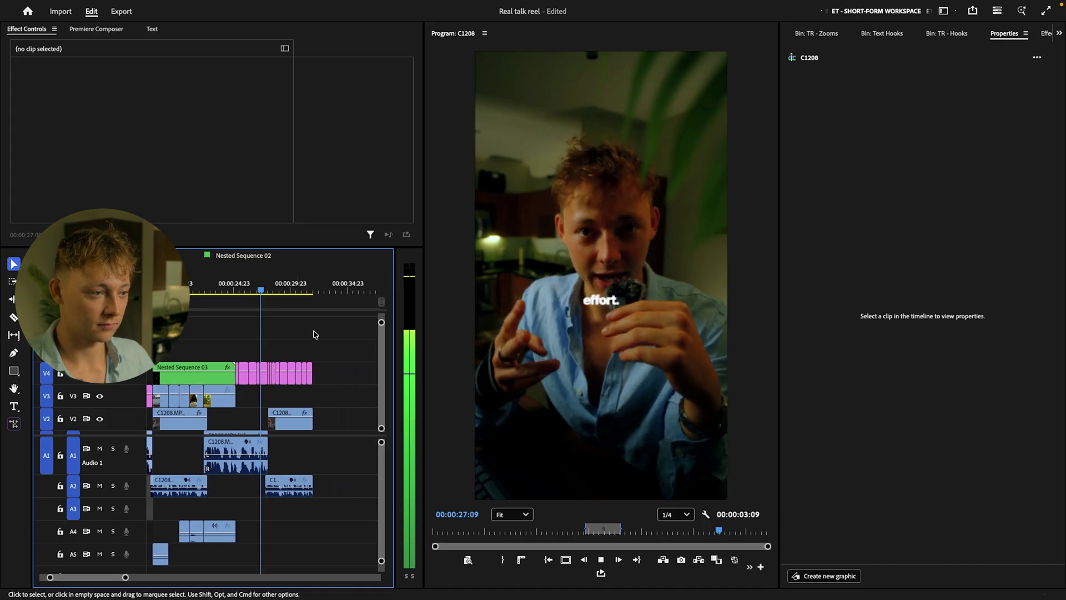
Step: Place TR - HD Smooth Zoom In from Zooms HD 1080 x 1920 above V4 around 00:00:24–00:00:28 and preview it
key(space)
click(822, 33)
double_click(838, 119)
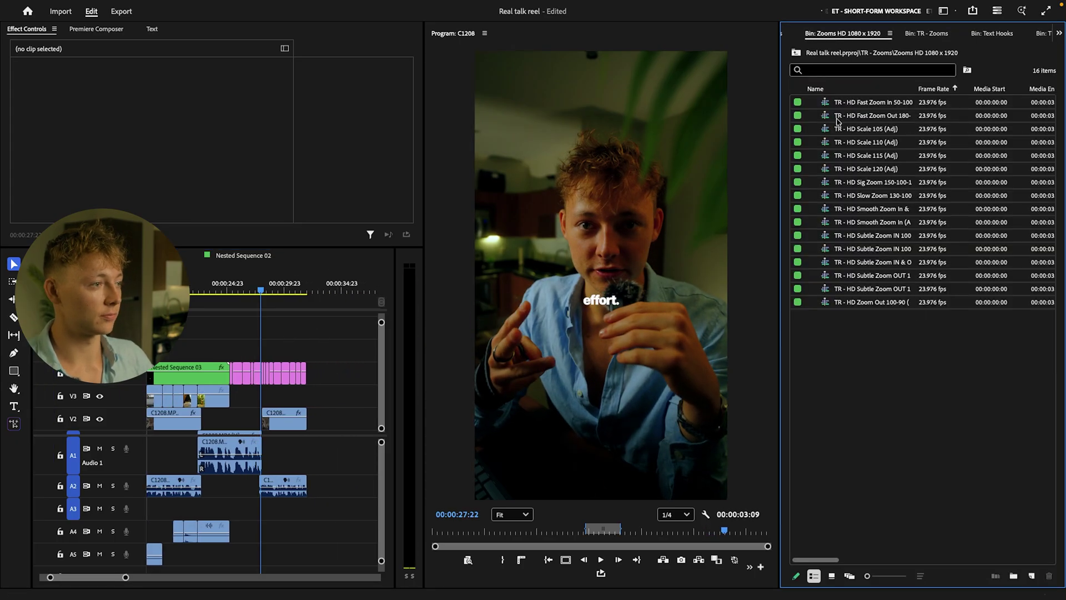
drag(888, 213, 254, 362)
key(space)
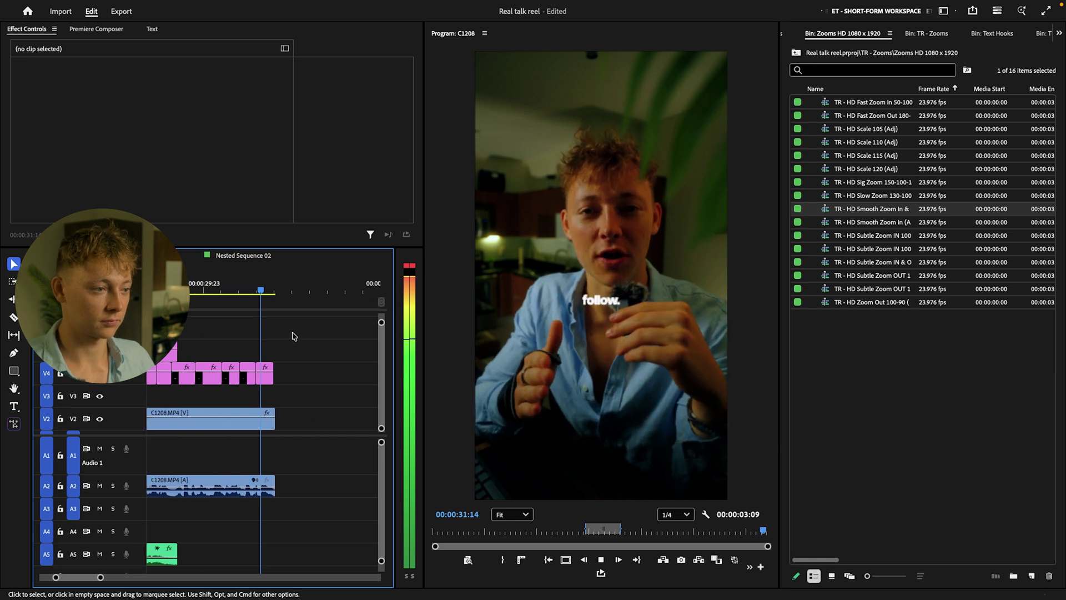
key(minus)
key(minus)
key(minus)
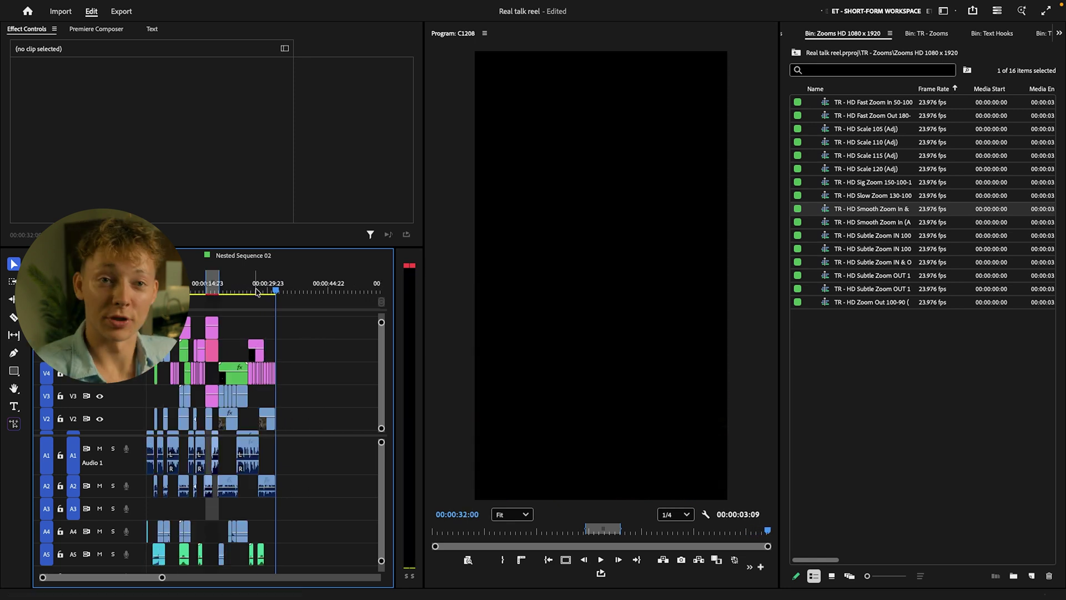